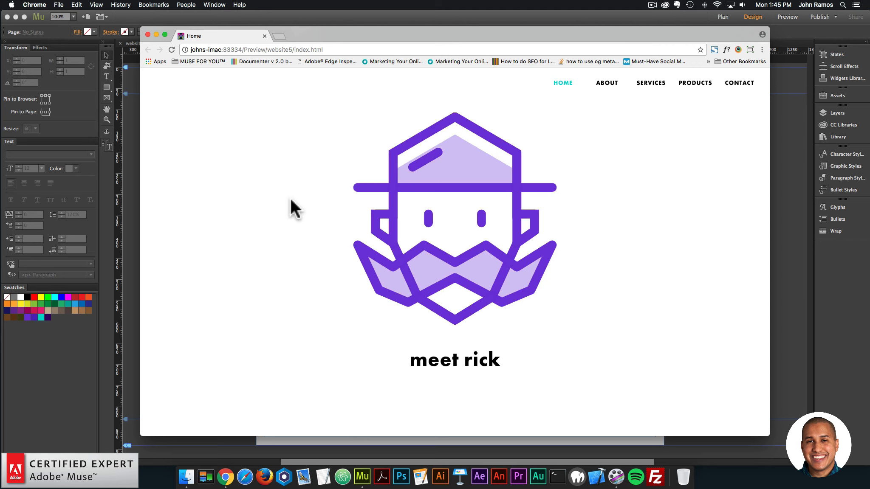
Step: Switch to Adobe Muse, create a new Fluid Width site with a max page width of 960, and open its Home page for design
left_click(400, 18)
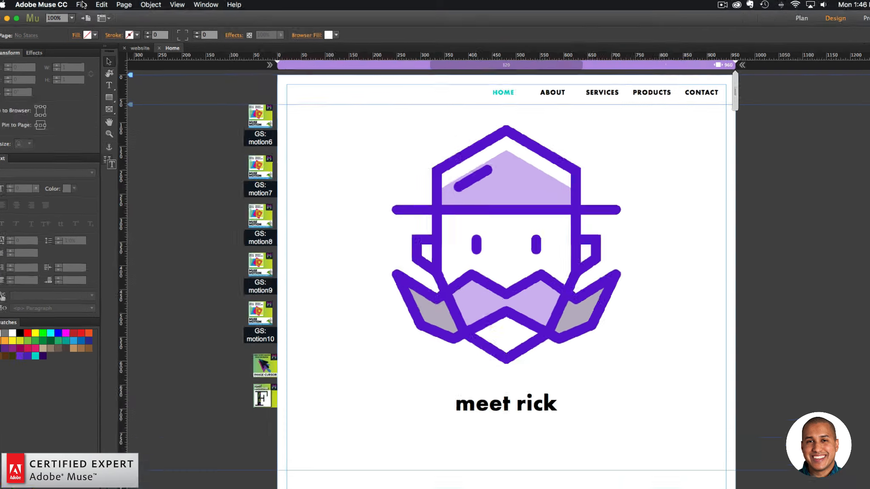
left_click(80, 4)
left_click(98, 40)
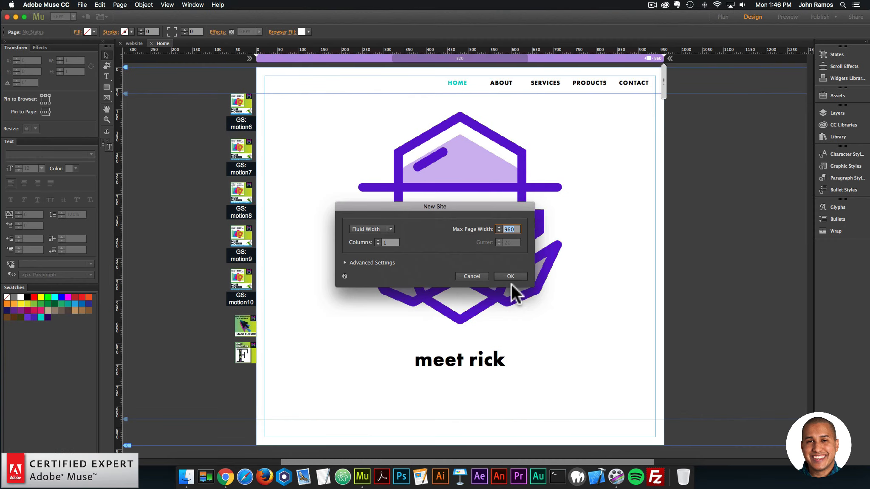
left_click(509, 276)
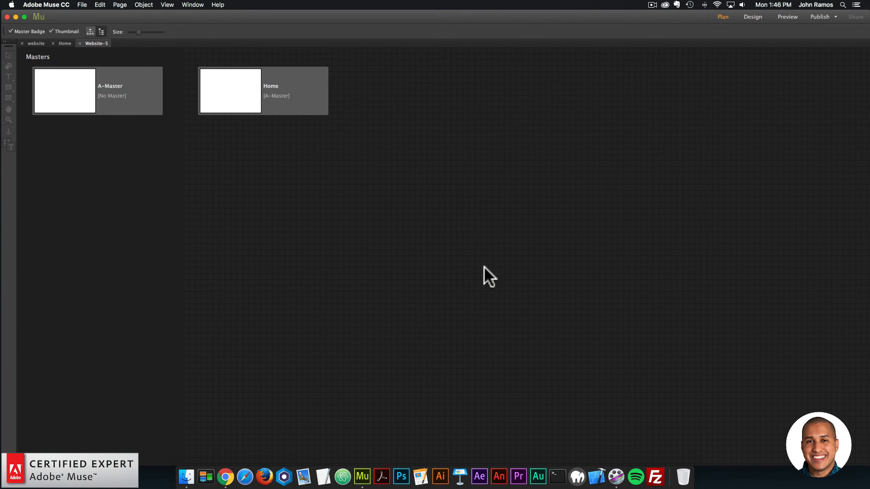
double_click(229, 97)
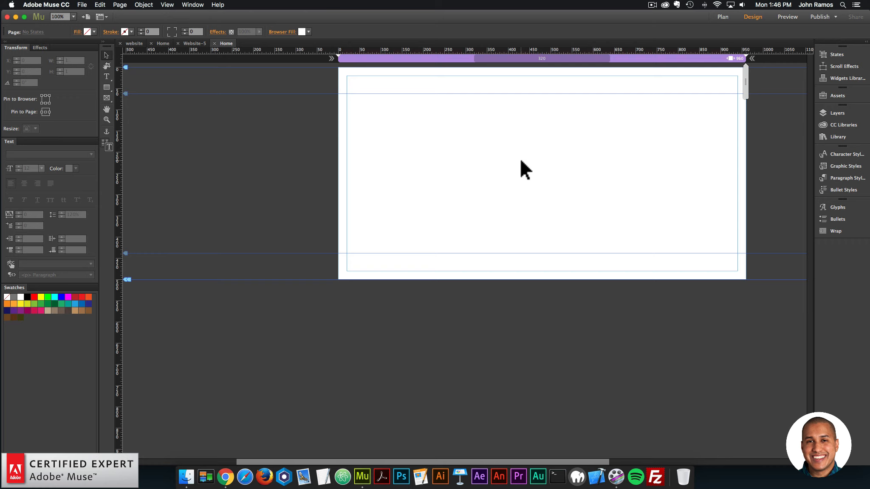
Step: Insert a horizontal menu widget in the upper part of the Home page
left_click(144, 5)
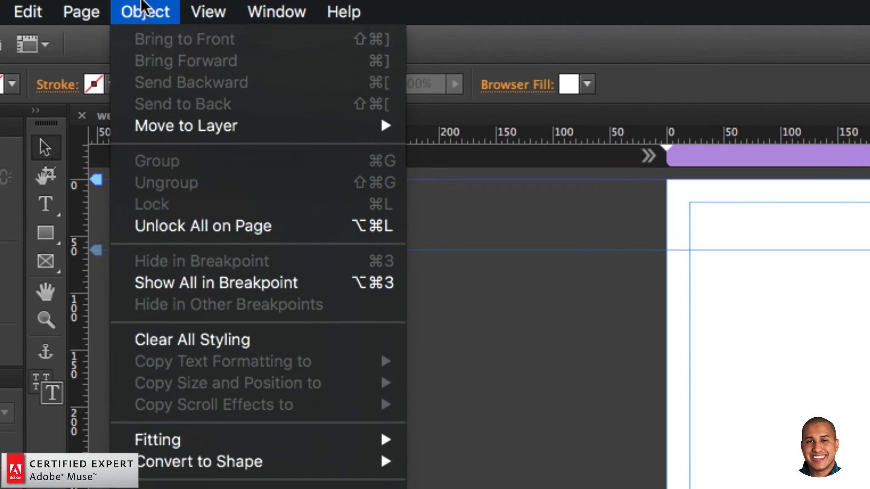
mouse_move(187, 162)
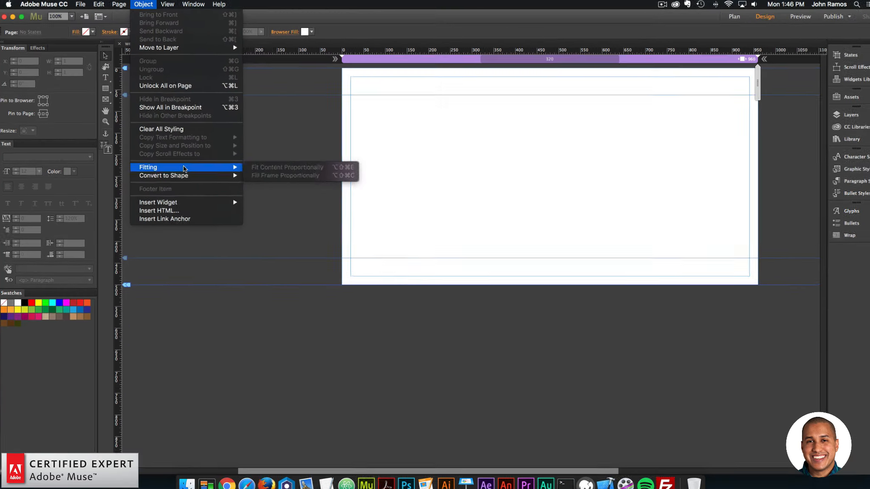
mouse_move(164, 200)
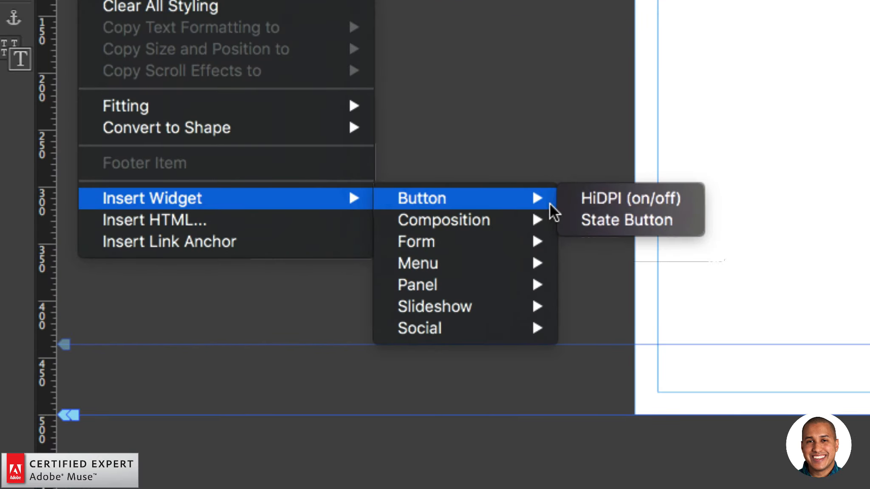
mouse_move(451, 268)
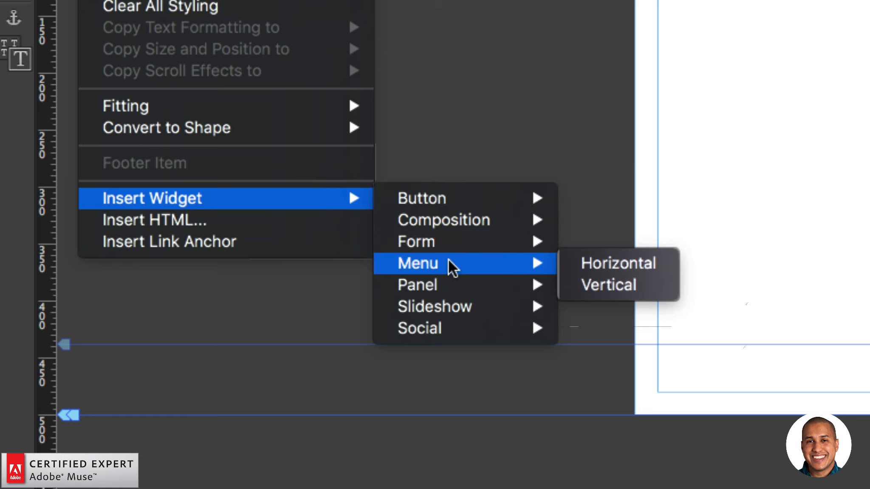
left_click(614, 264)
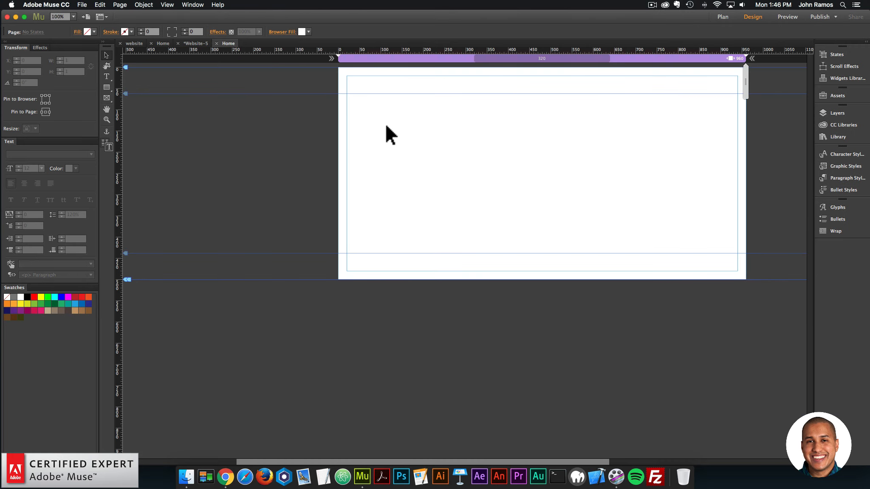
left_click(383, 125)
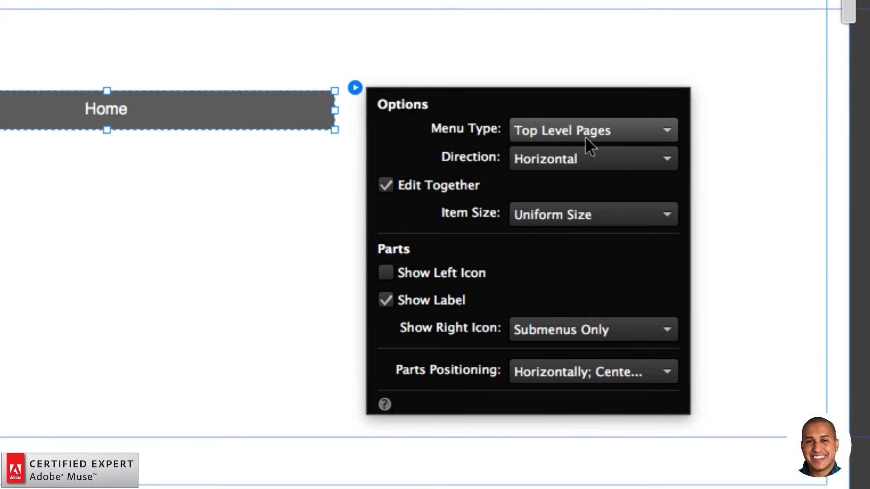
Step: Set the menu widget's type to Manual, leave its item size on Uniform Size, and close its options
left_click(585, 137)
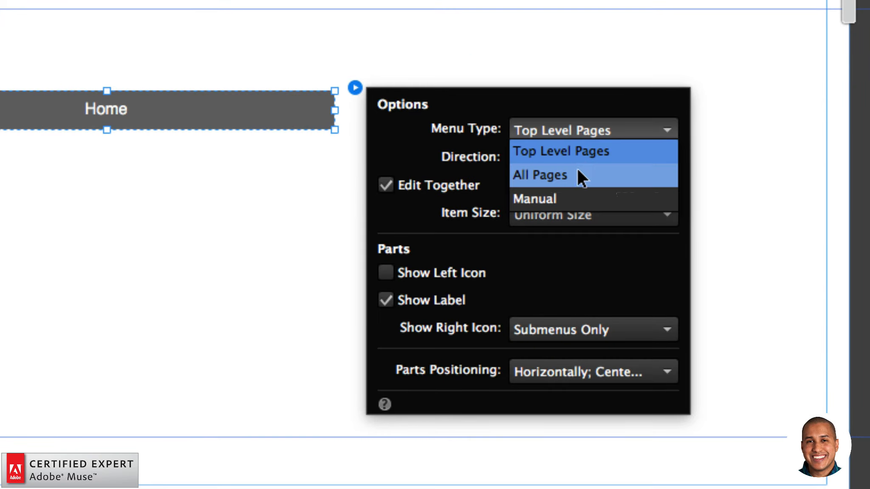
left_click(570, 191)
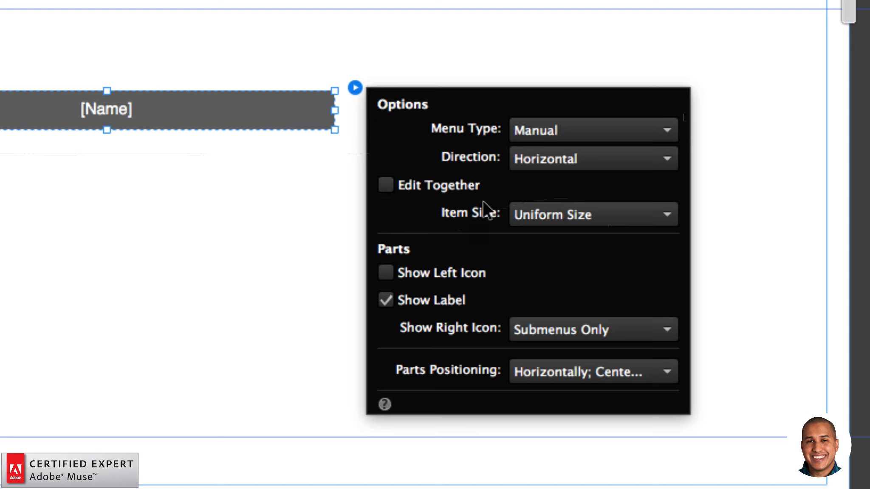
left_click(540, 214)
left_click(542, 216)
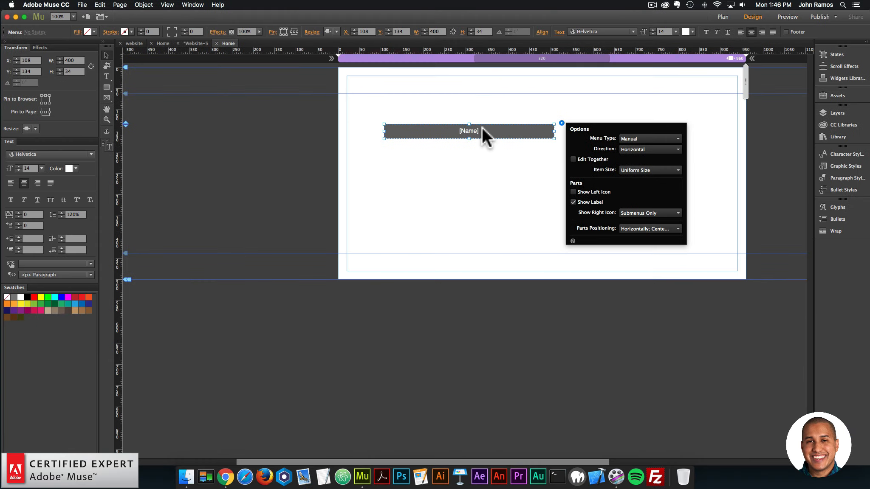
left_click(127, 101)
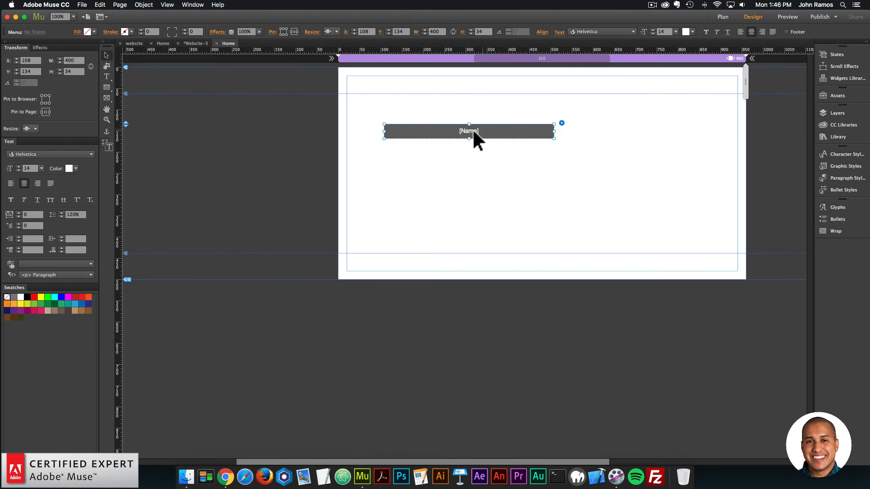
Step: Reposition the menu on the page at about X 125, Y 158
left_click(510, 145)
left_click(507, 135)
left_click_drag(505, 137, 508, 147)
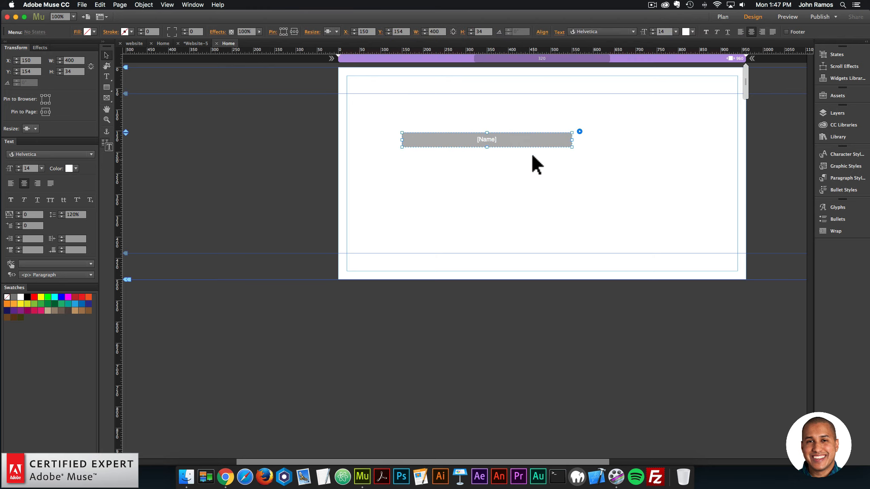
left_click_drag(532, 140, 529, 147)
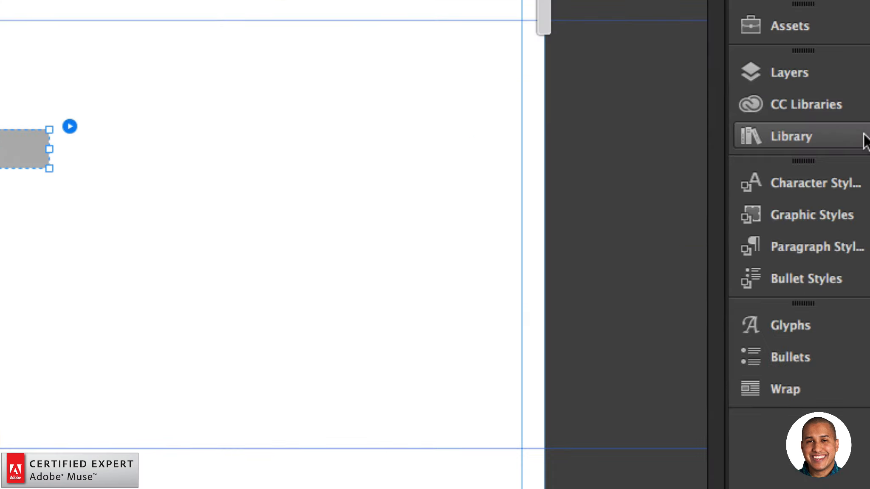
Step: Open the library of installed widgets and search it for "muse motion"
left_click(856, 137)
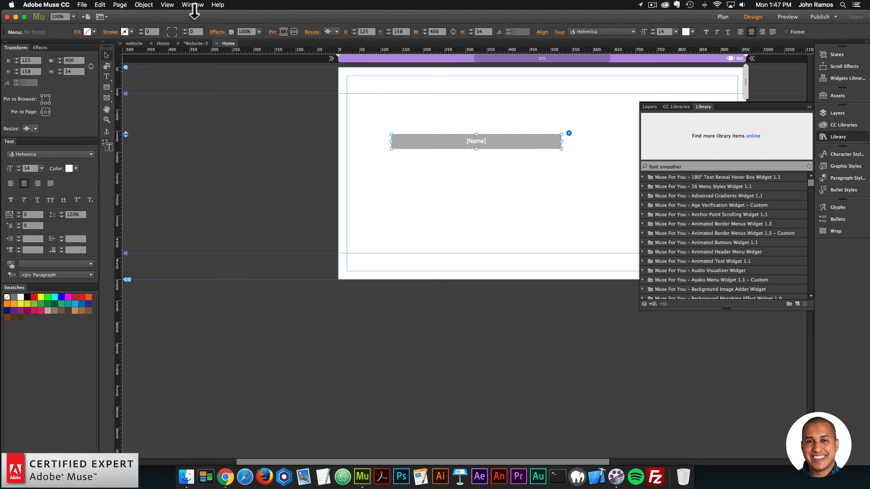
left_click(193, 5)
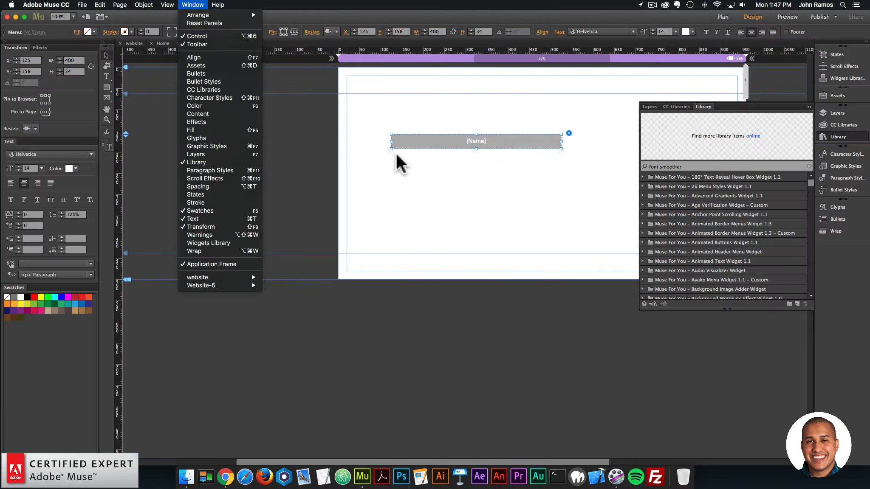
left_click(396, 154)
left_click_drag(691, 165, 591, 165)
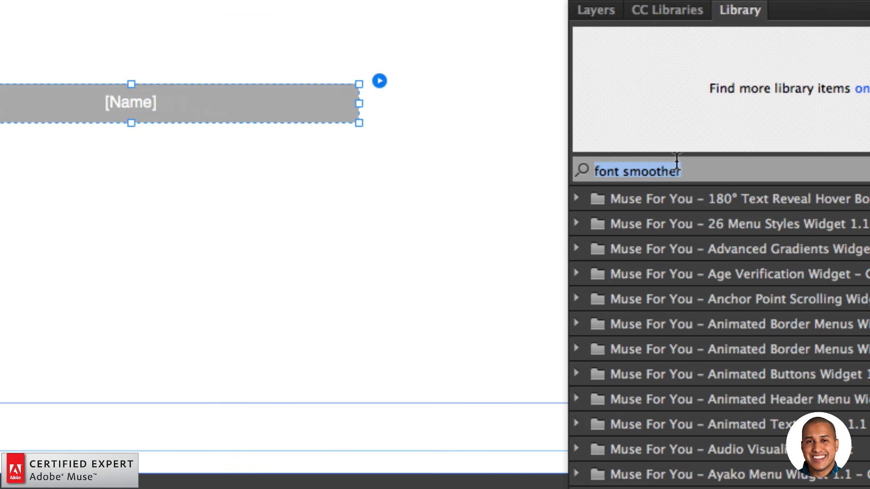
type("muse motion")
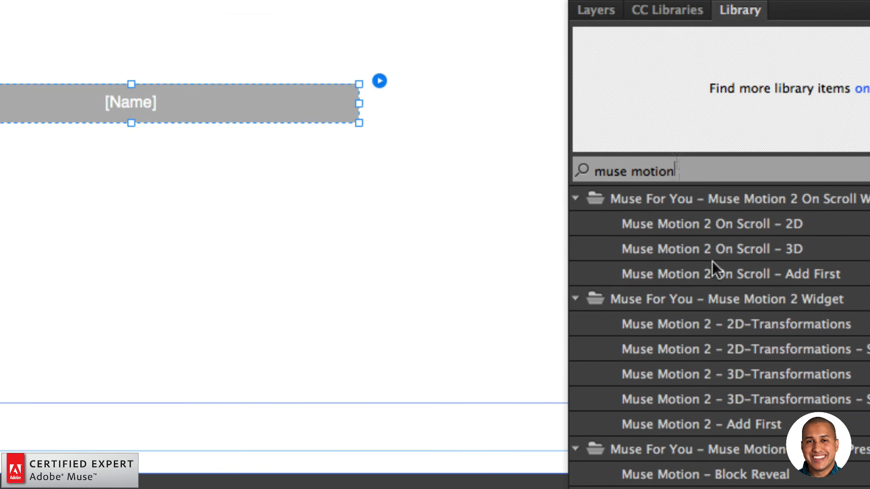
Step: Place the "02. Muse Motion – 1 Motion" widget beside the page's upper left edge, at about X -70, Y 114
scroll(711, 265, "down", 5)
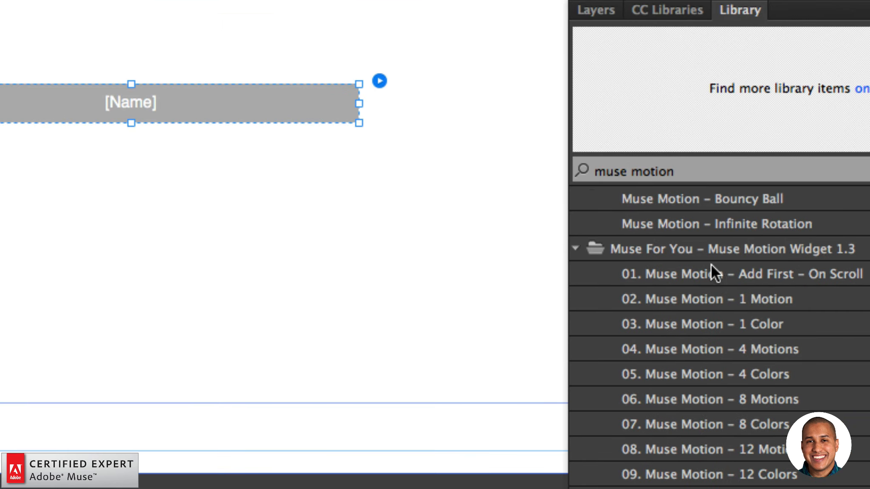
left_click(746, 297)
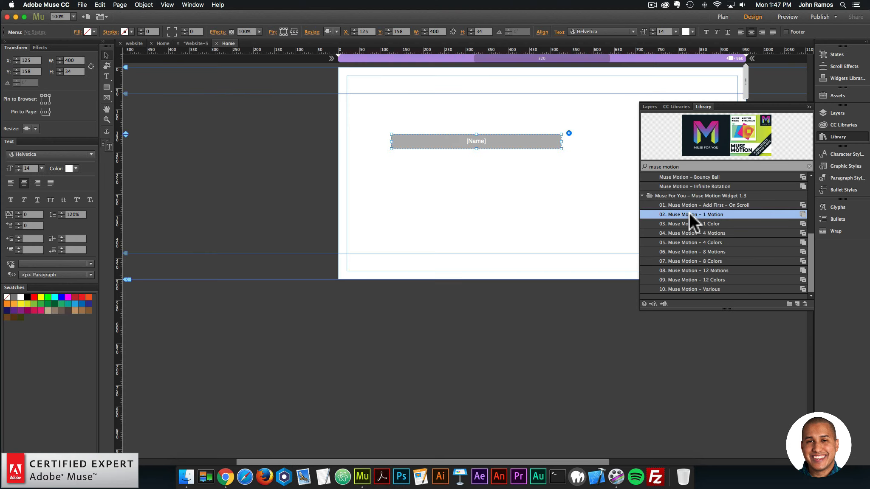
left_click_drag(705, 295, 310, 111)
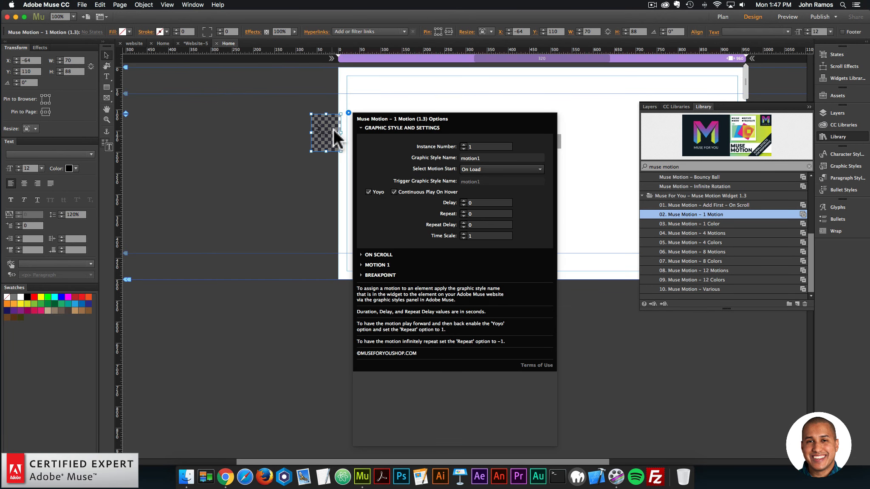
left_click(332, 131)
Step: Set the Muse Motion widget's motion start to On Hover and select its trigger and graphic style name texts
left_click(346, 114)
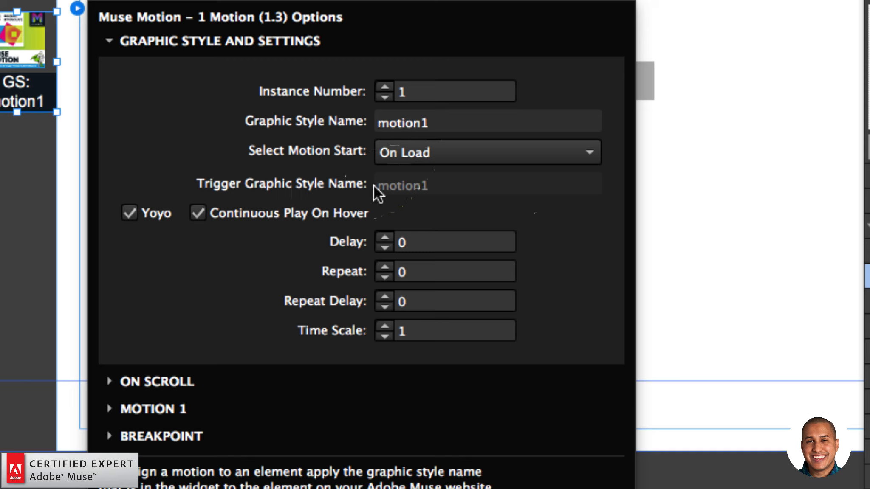
left_click(424, 156)
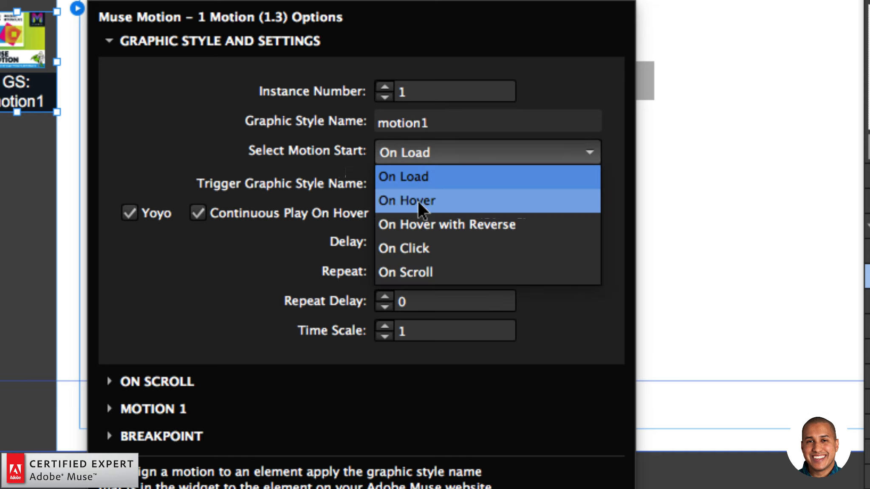
left_click(417, 200)
left_click_drag(433, 184, 382, 185)
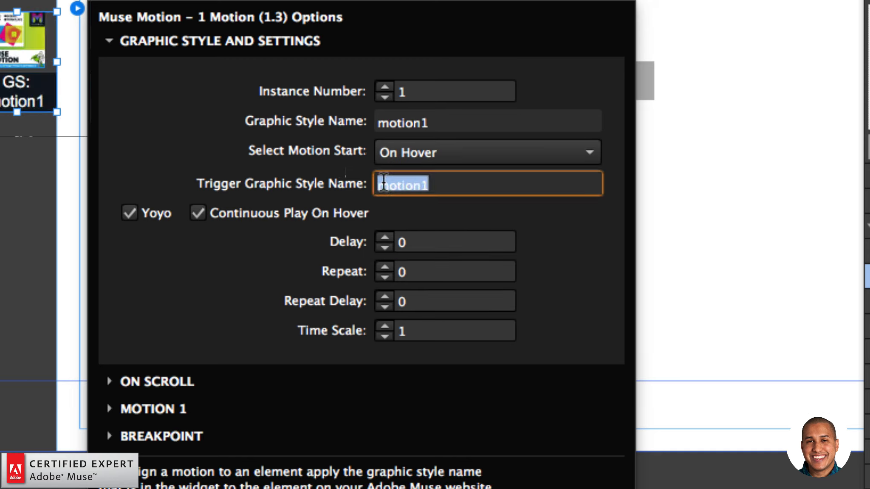
left_click(432, 122)
left_click_drag(432, 122, 380, 118)
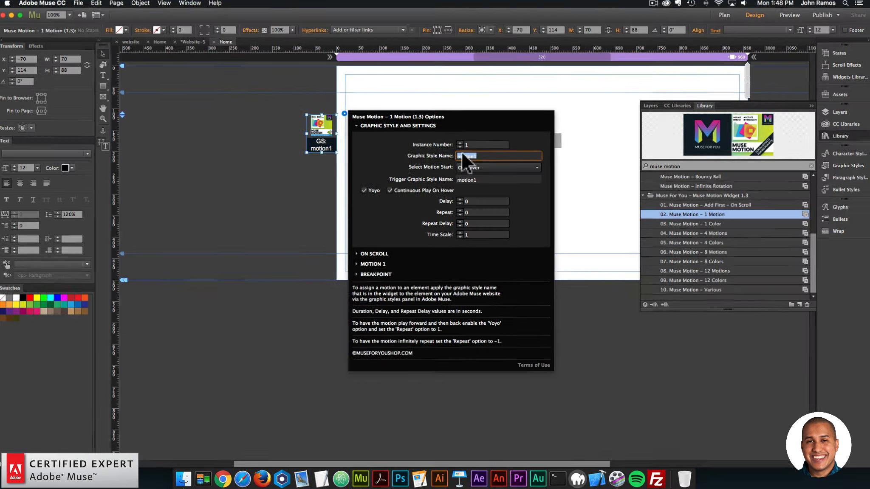
Step: Delete the Muse Motion widget beside the page and close the widget library
left_click(301, 134)
left_click(321, 134)
key("Delete")
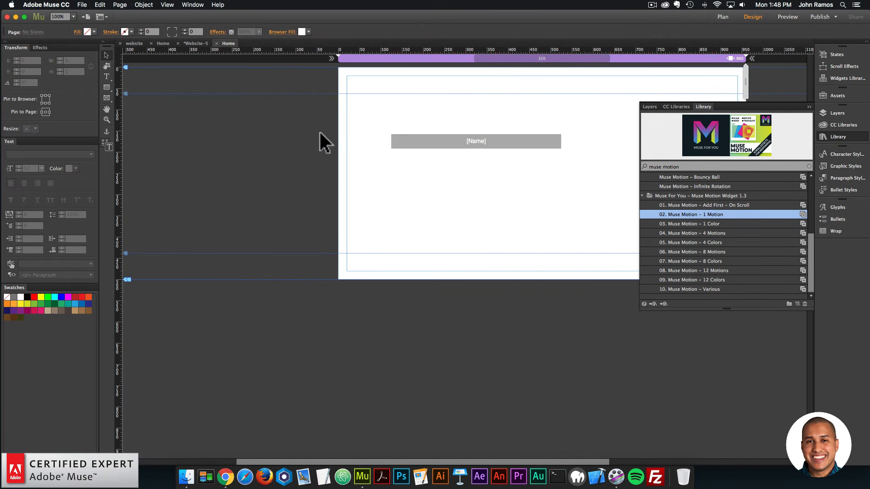
left_click(863, 136)
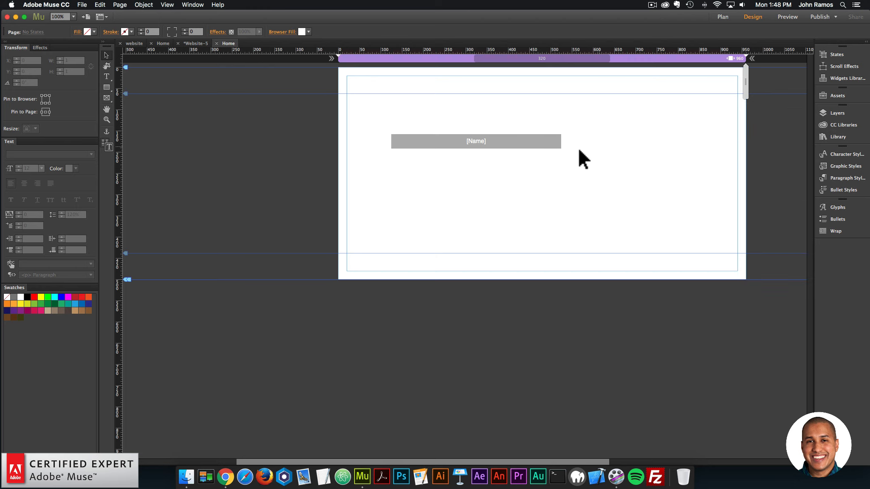
Step: Narrow the horizontal menu to about 155 px wide
left_click(540, 145)
left_click_drag(557, 141, 457, 142)
Step: Add four more items beside the first menu item and widen the whole menu to about 464 px
left_click(450, 140)
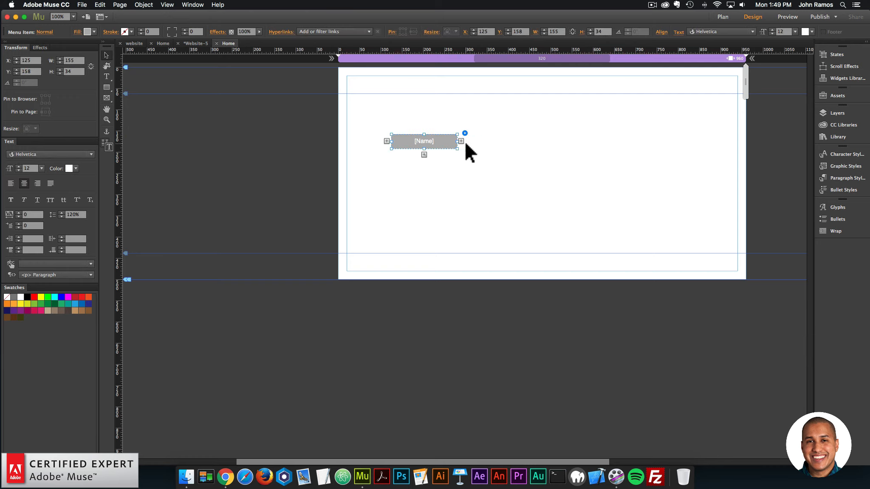
left_click(461, 142)
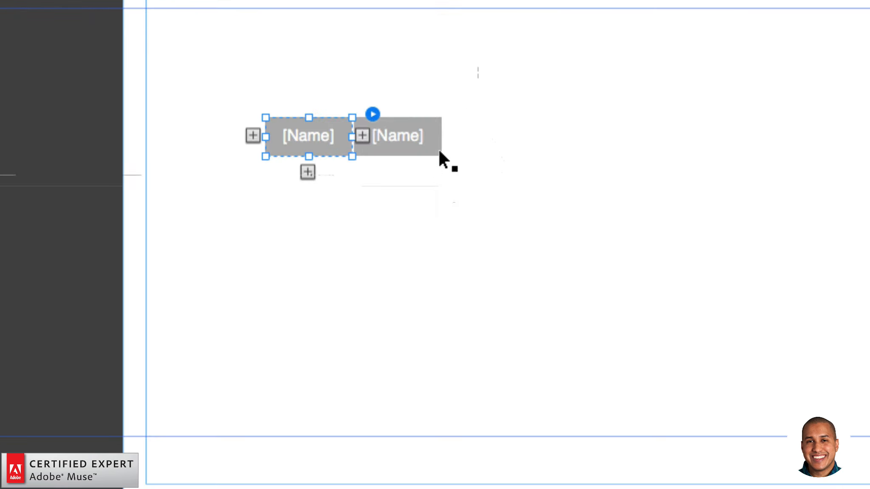
left_click(439, 152)
left_click(450, 136)
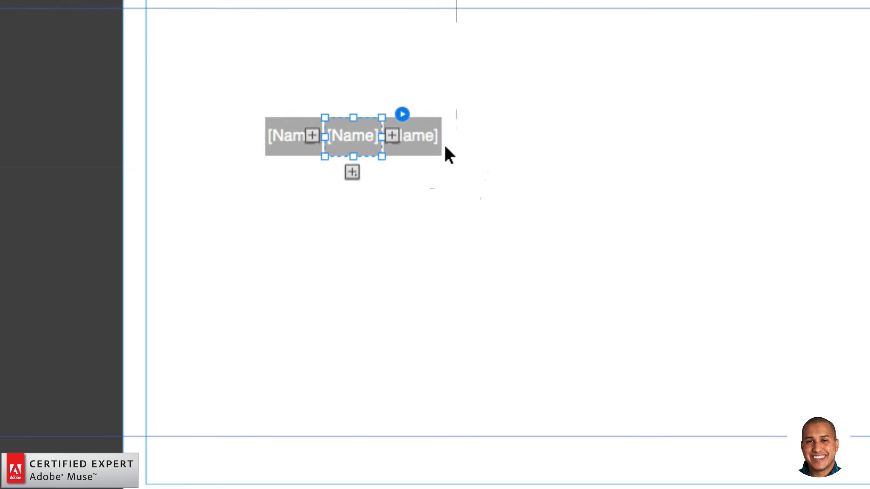
left_click(444, 147)
left_click(450, 137)
left_click(430, 138)
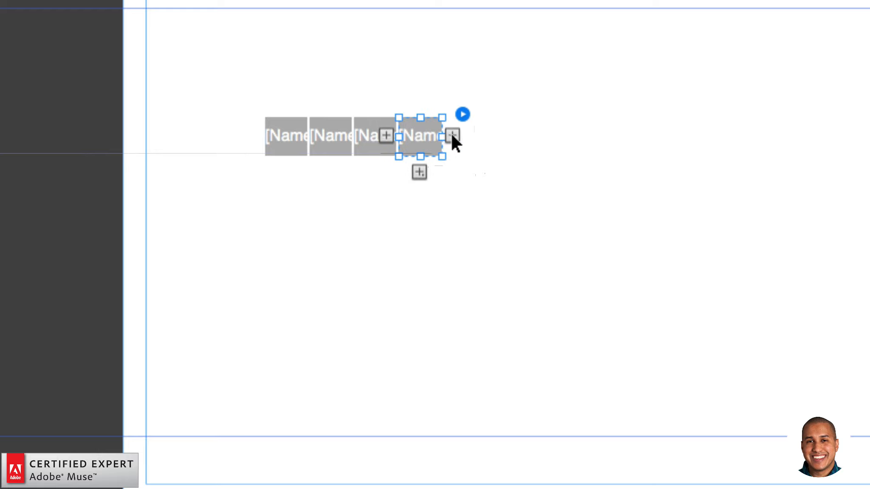
left_click(450, 136)
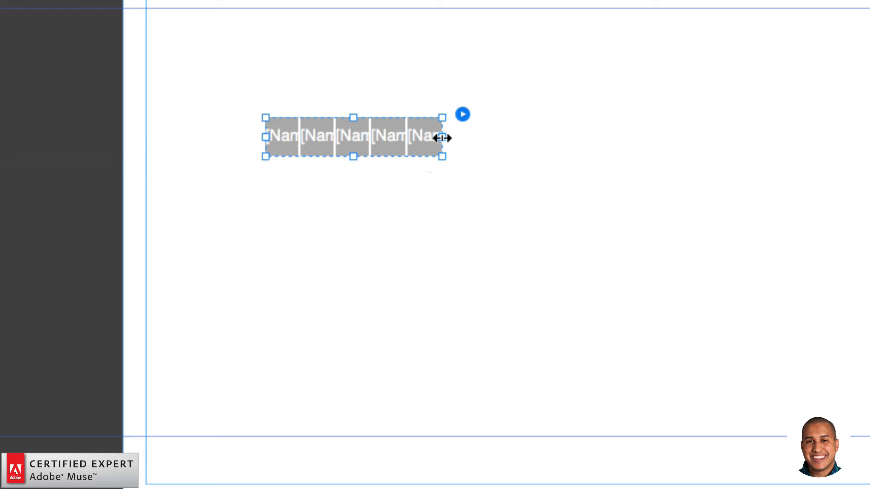
left_click_drag(441, 136, 792, 150)
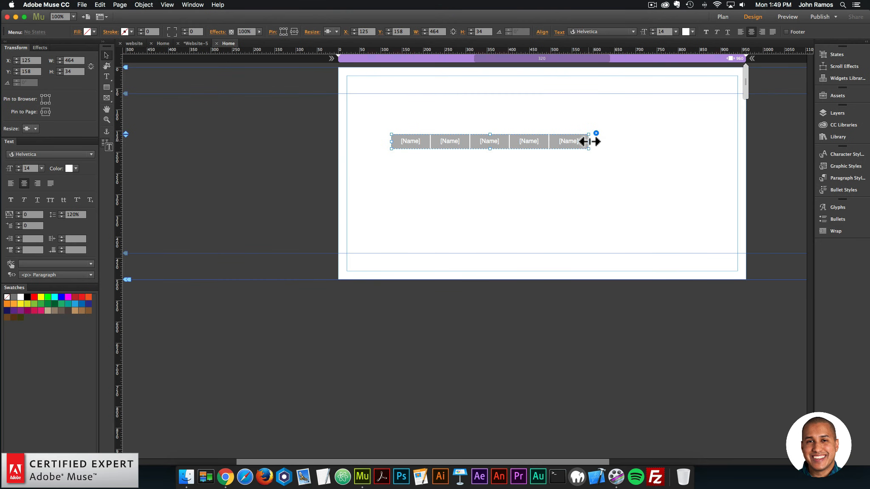
Step: Resize the whole menu to about 510 px wide, making each item about 100 px wide
left_click_drag(591, 141, 616, 141)
left_click(423, 139)
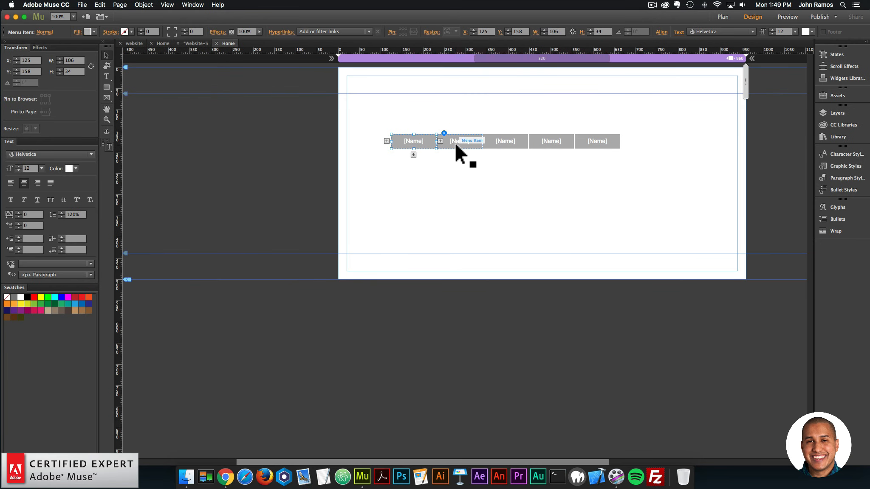
left_click(624, 149)
left_click(610, 142)
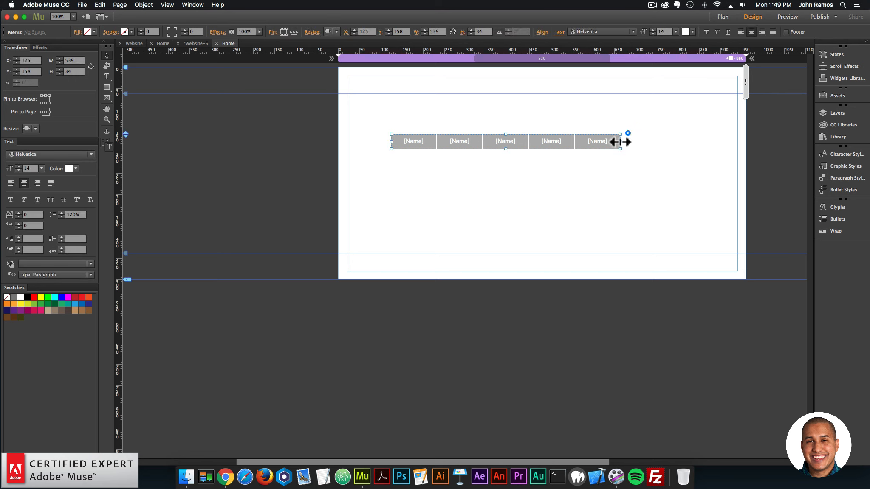
left_click_drag(619, 140, 614, 140)
left_click(423, 143)
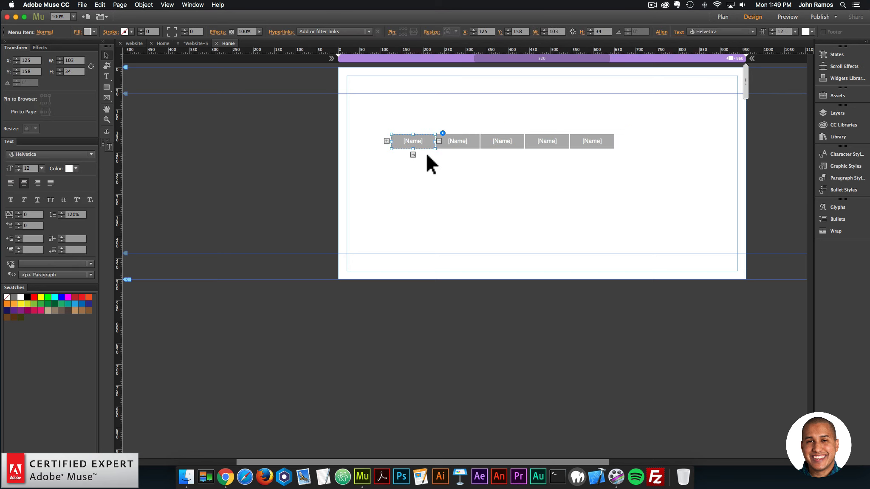
left_click(611, 146)
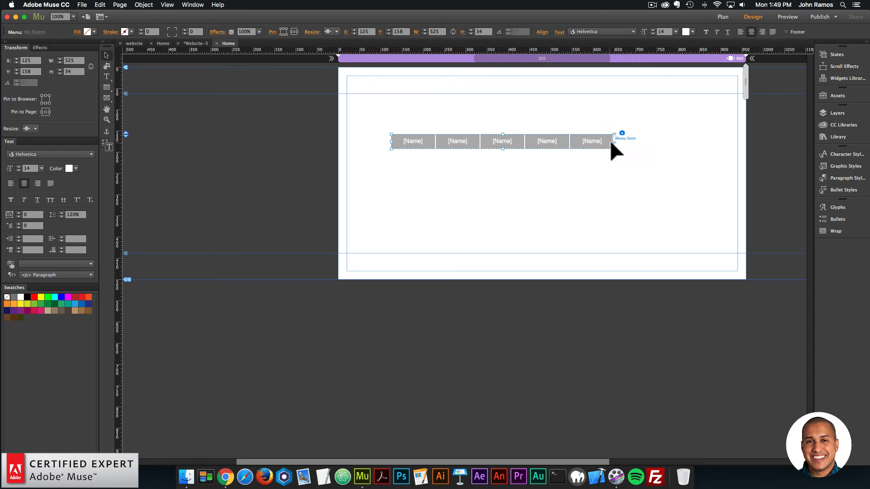
left_click_drag(614, 142, 607, 140)
left_click(412, 144)
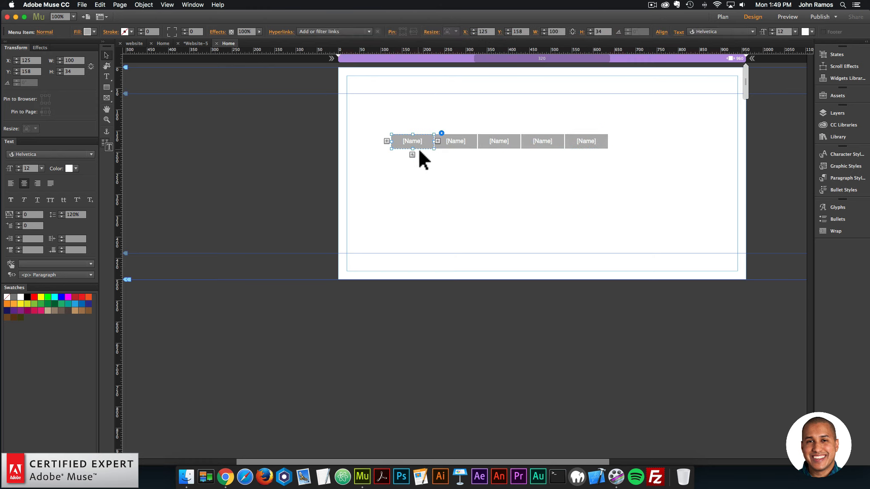
Step: Move the menu to about X 166, Y 160 on the page
left_click(441, 142)
left_click(500, 145)
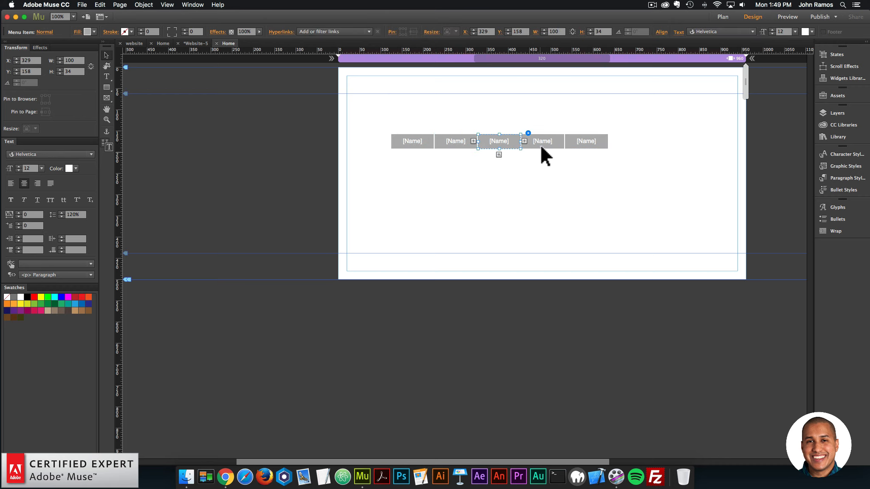
left_click(543, 146)
left_click(587, 144)
left_click(560, 189)
left_click_drag(588, 148, 605, 148)
left_click(551, 158)
Step: Select each of the five menu items in turn to examine them as individual elements
left_click(443, 142)
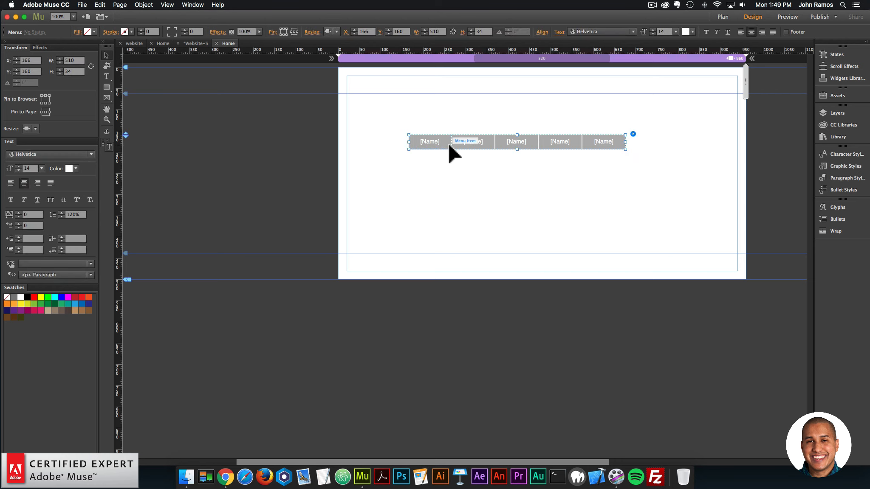
left_click(444, 142)
left_click(472, 144)
left_click(516, 144)
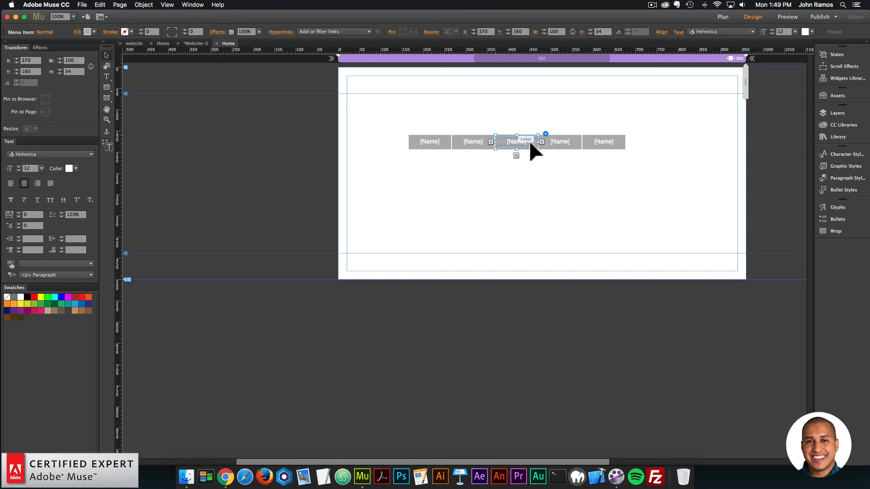
left_click(571, 144)
left_click(615, 144)
left_click(550, 173)
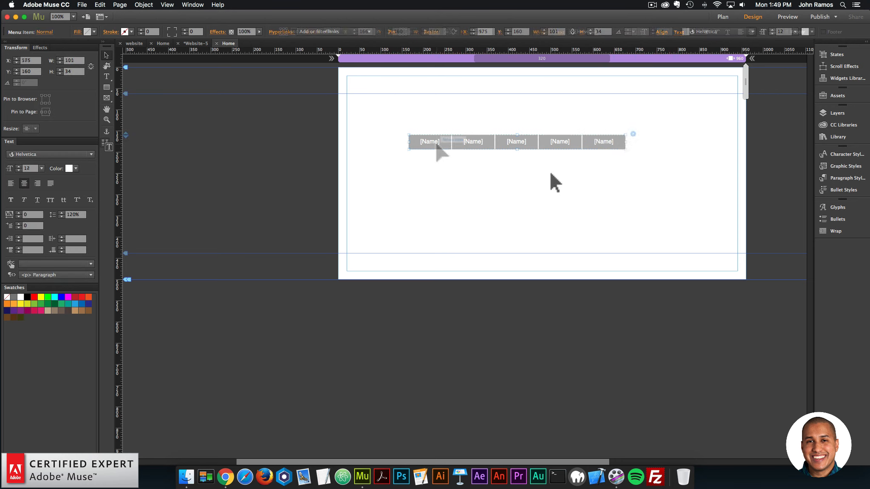
left_click(435, 145)
left_click(436, 144)
left_click(476, 146)
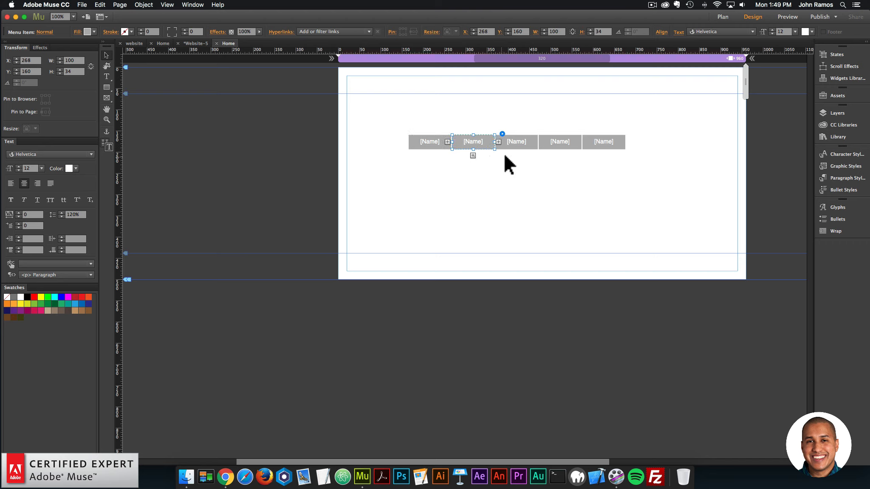
left_click(513, 143)
left_click(555, 146)
left_click(596, 146)
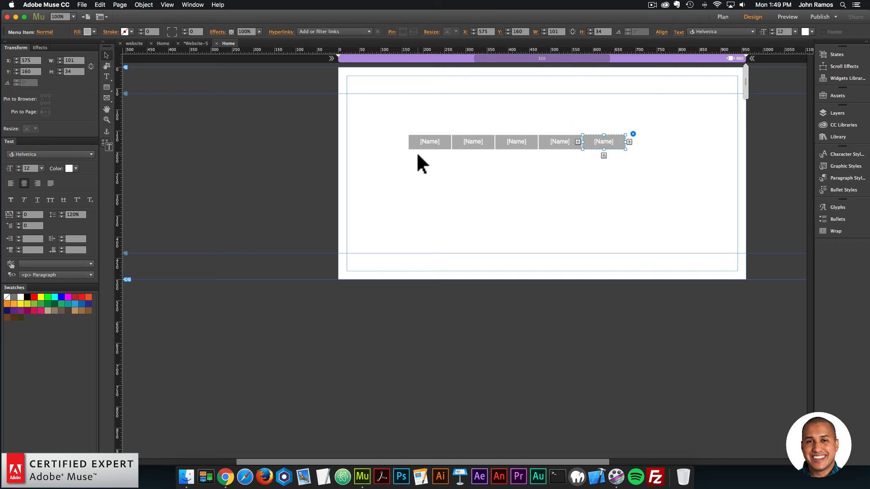
Step: Create a graphic style named motion6 from the first menu item
left_click(437, 145)
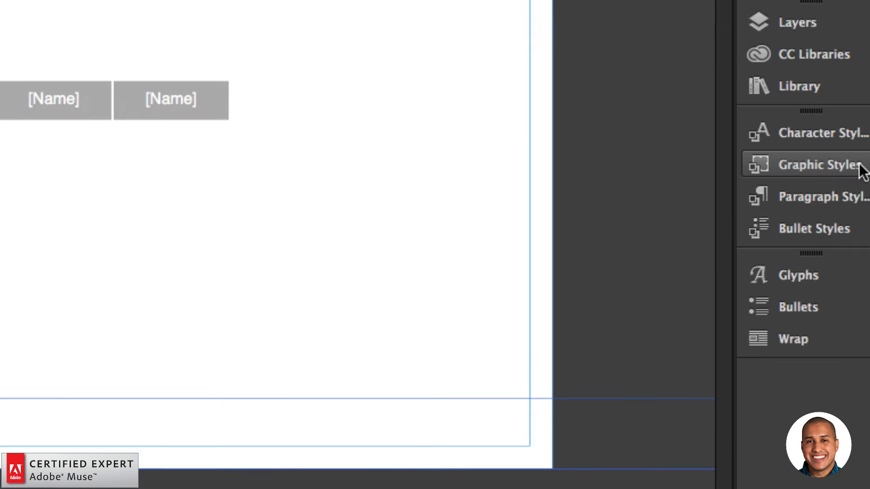
left_click(860, 165)
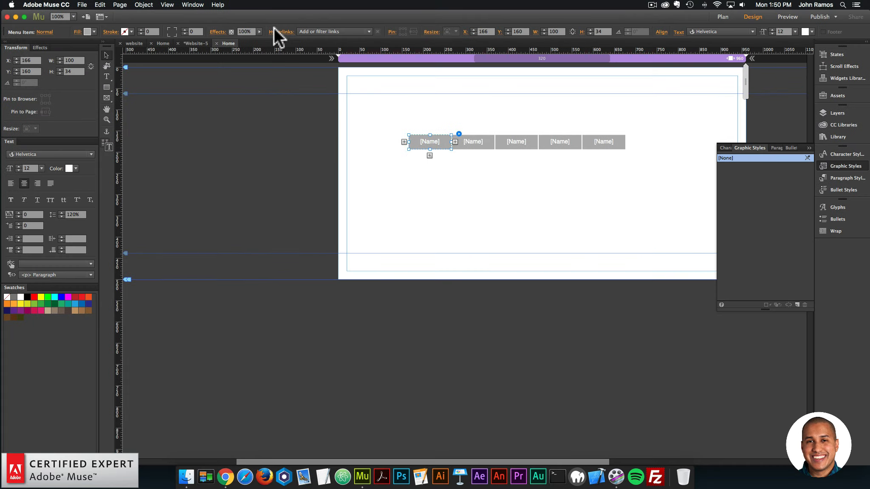
left_click(193, 5)
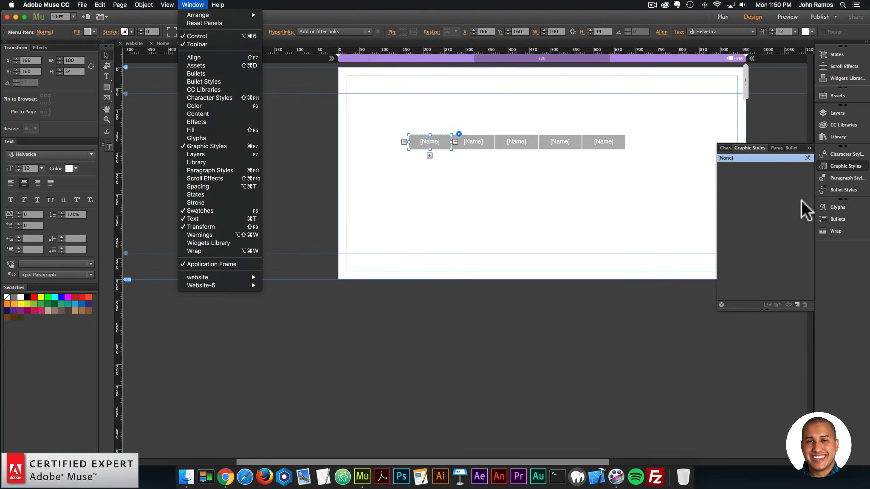
left_click(801, 204)
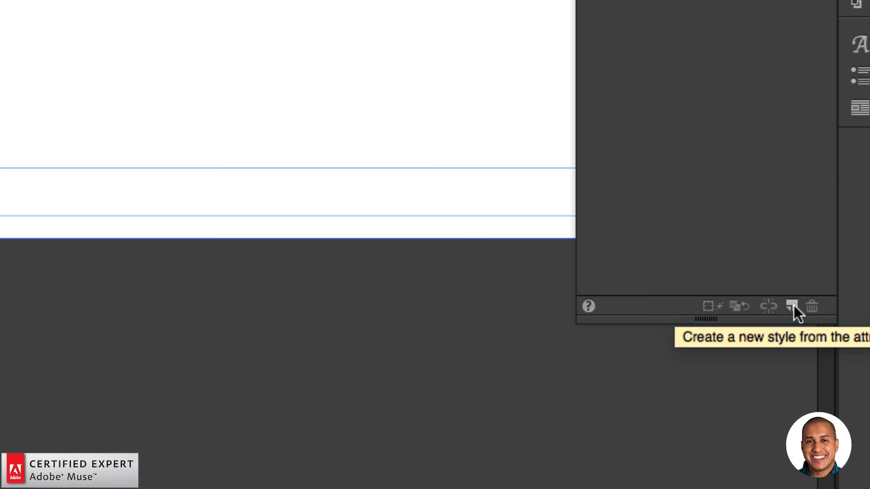
left_click(792, 305)
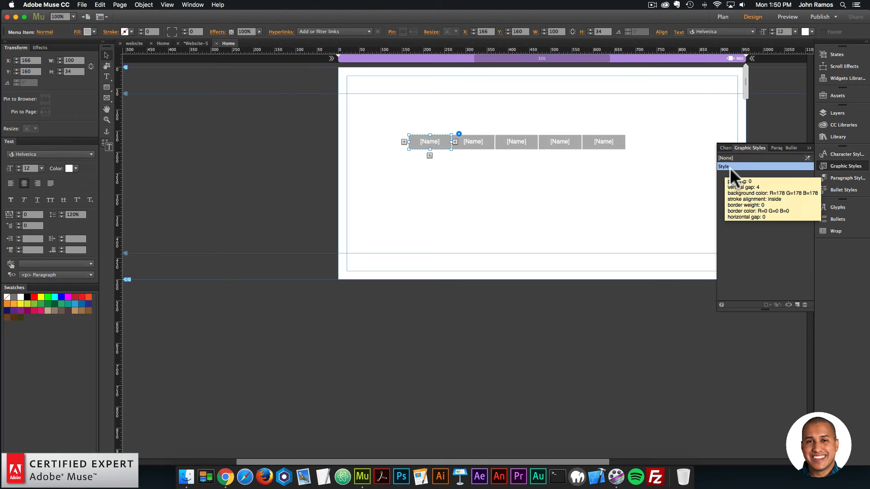
double_click(723, 167)
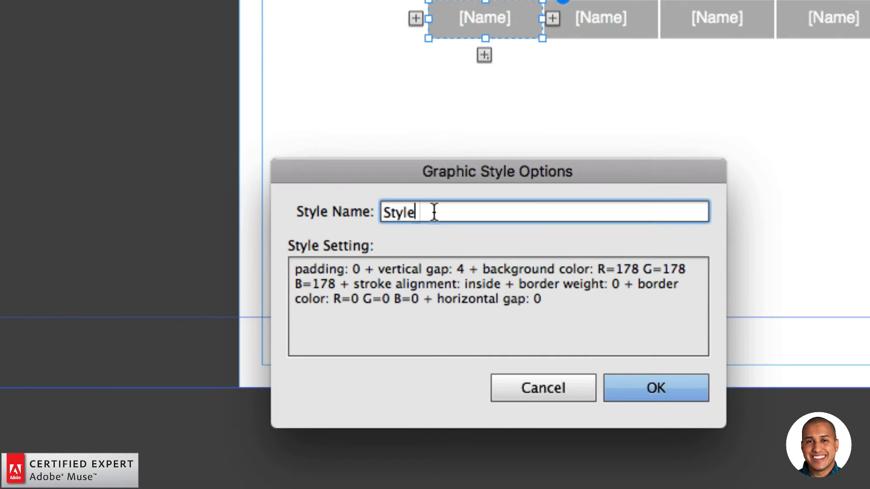
double_click(408, 214)
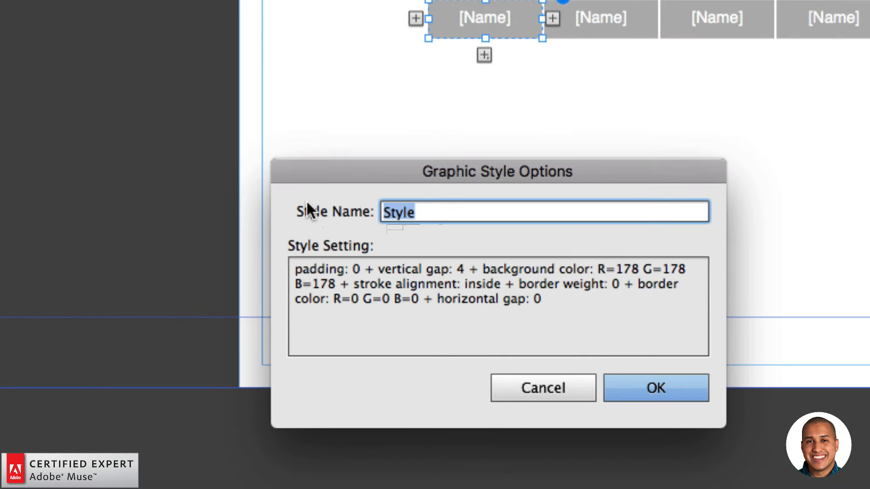
type("motion6")
key("Return")
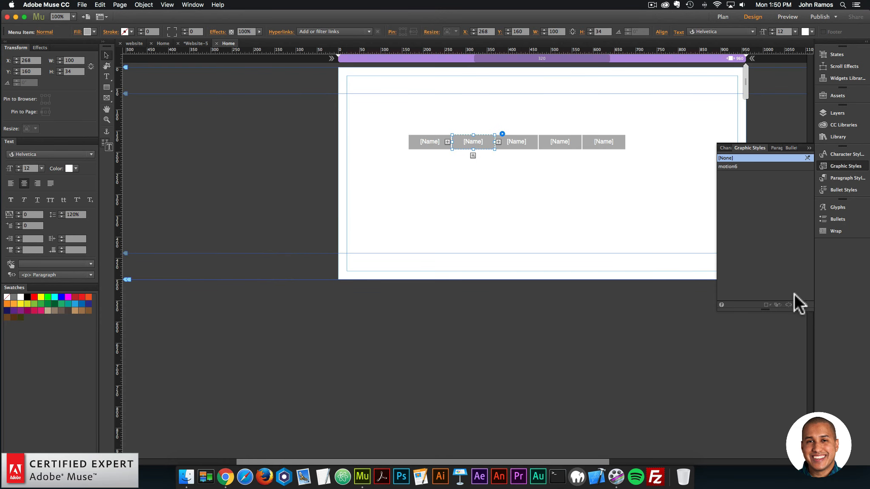
Step: Create a graphic style named motion7 for the second menu item
left_click(797, 304)
left_click(729, 167)
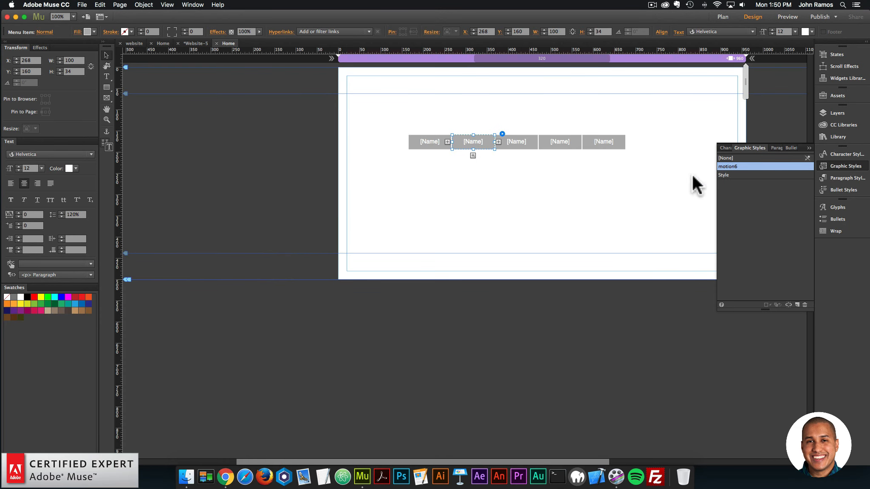
double_click(727, 174)
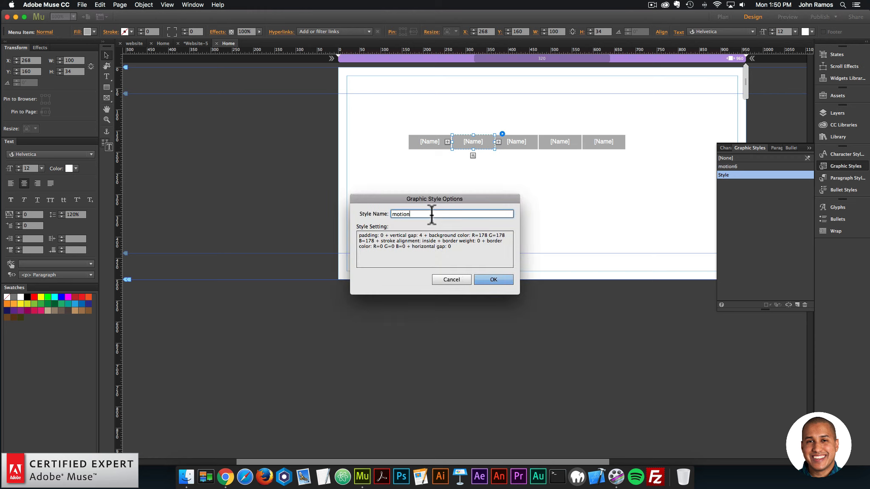
type("motion7")
key("Return")
Step: Create a graphic style named motion8 for the third menu item
left_click(523, 141)
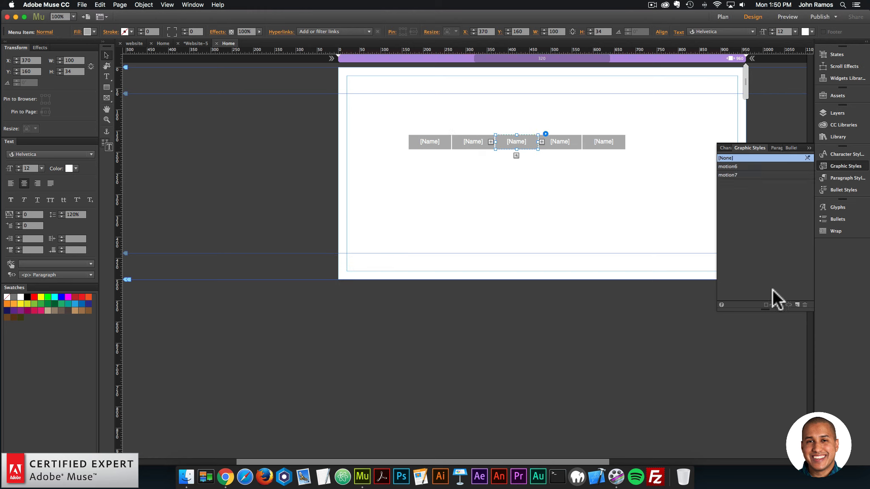
double_click(731, 183)
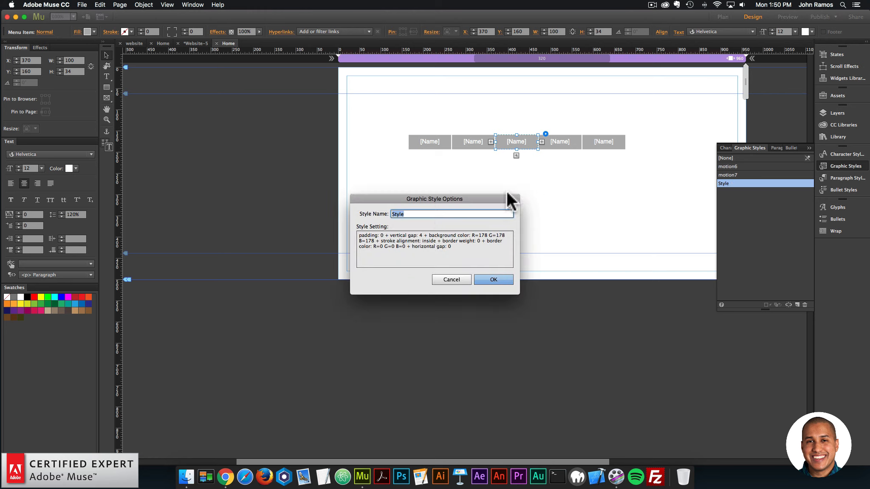
type("motion8")
key("Return")
Step: Create a graphic style named motion9 for the fourth menu item
left_click(557, 147)
left_click(796, 304)
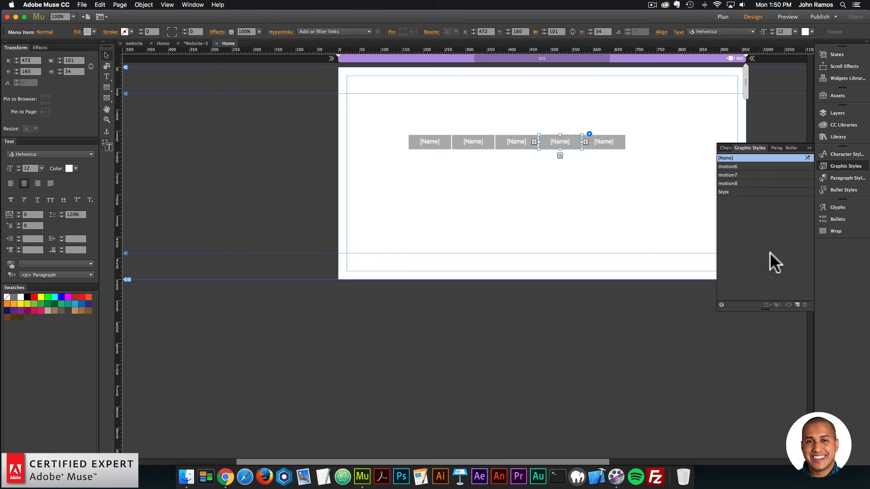
double_click(726, 190)
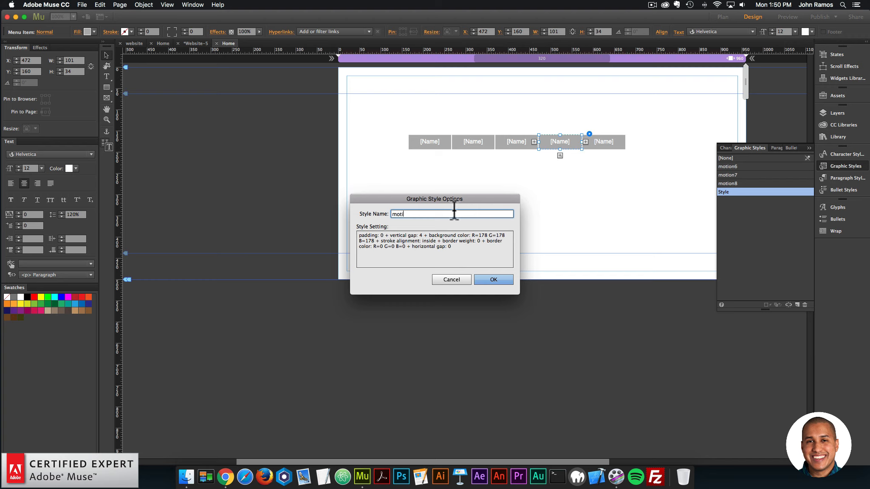
key("Return")
Step: Create a graphic style named motion10 for the fifth menu item
left_click(614, 145)
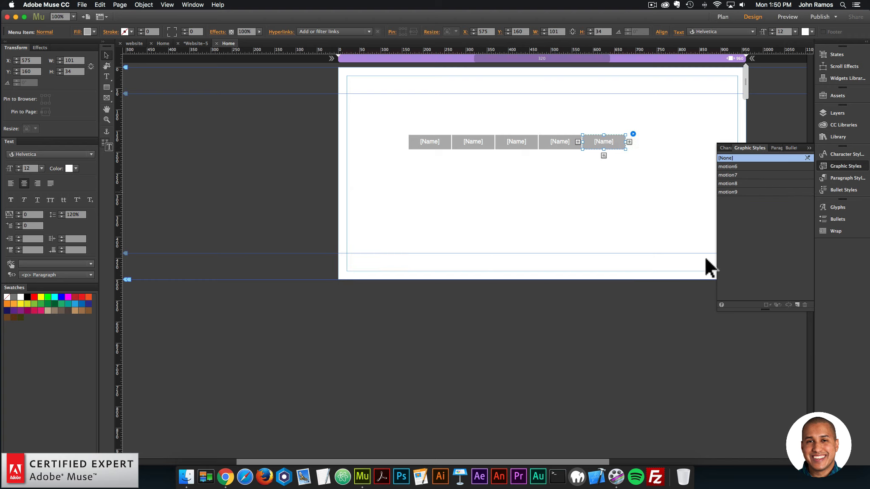
double_click(723, 200)
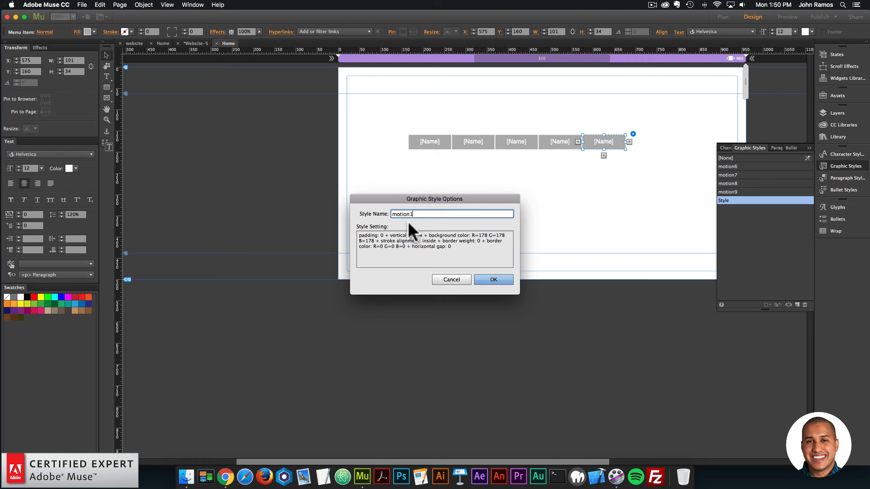
key("Return")
Step: Move the menu up the page to about X 211, Y 62
left_click(544, 141)
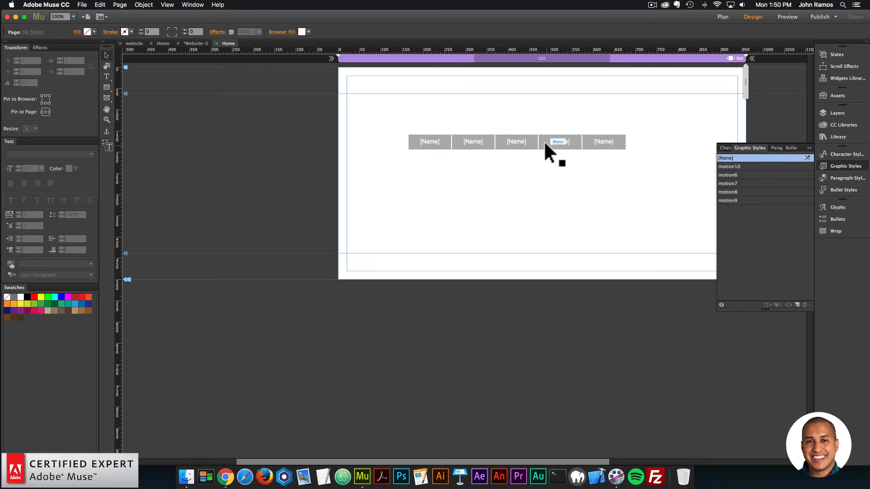
left_click_drag(514, 141, 531, 101)
left_click(521, 141)
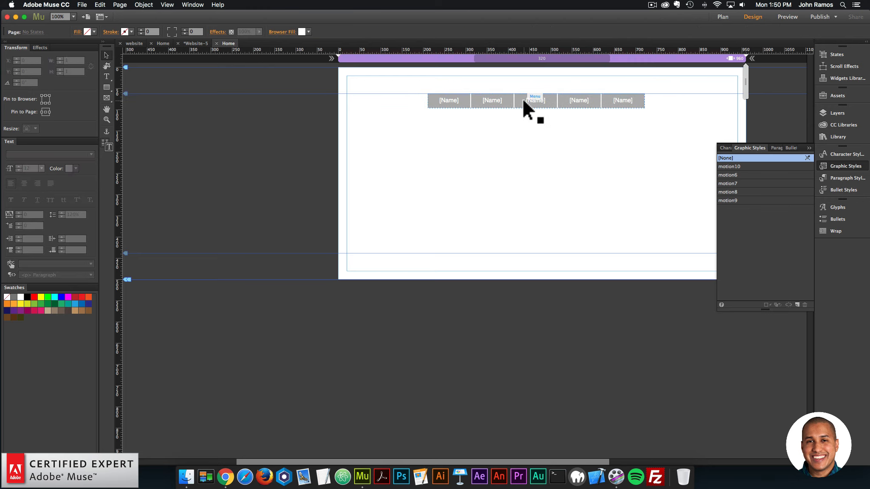
left_click(523, 99)
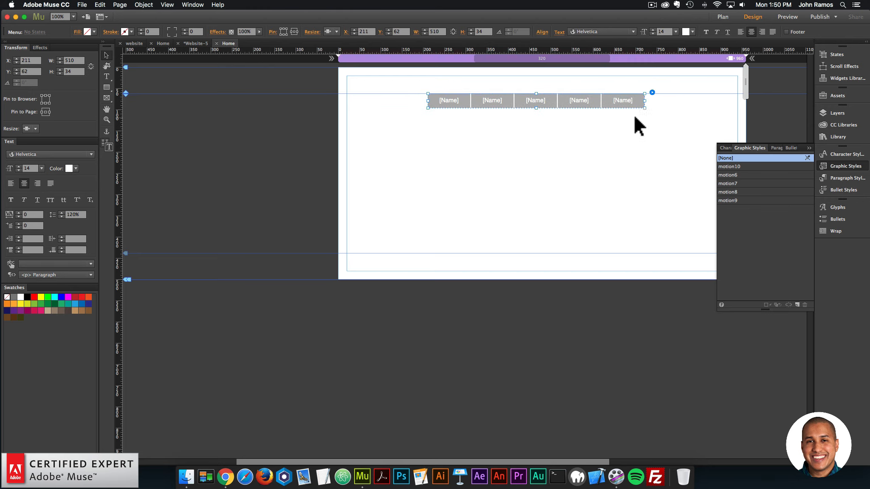
Step: Review the menu's options and the graphic style assigned to each of the five menu items
left_click(652, 92)
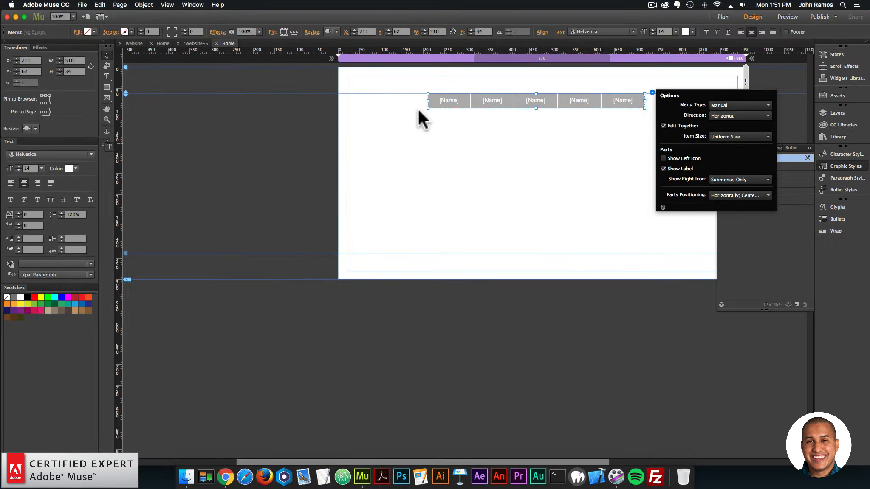
left_click(418, 110)
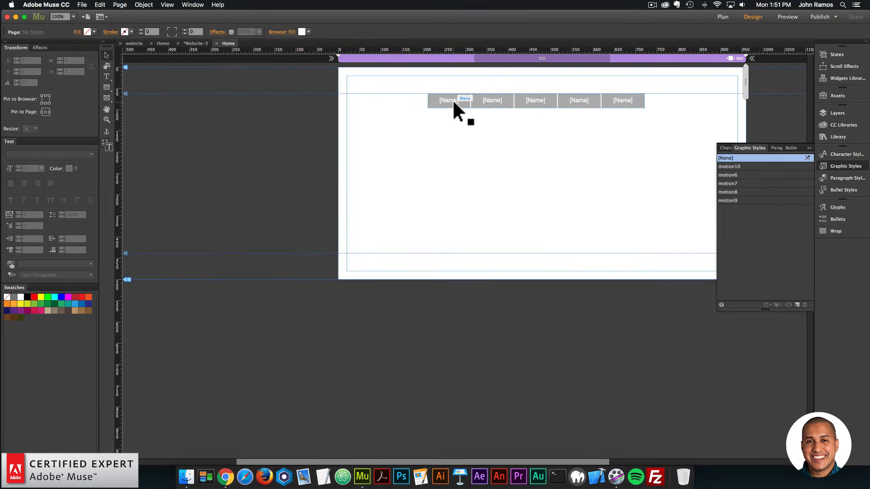
left_click(453, 100)
left_click(490, 98)
left_click(536, 99)
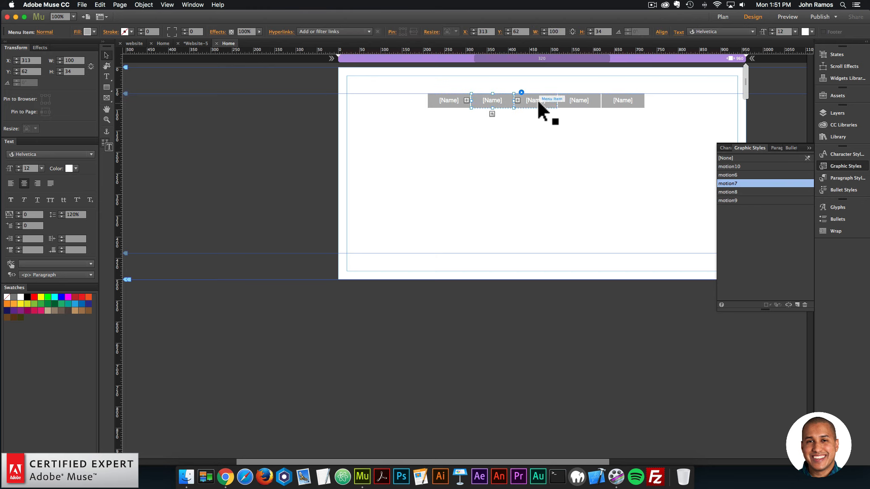
left_click(574, 104)
left_click(614, 102)
left_click(580, 190)
Step: Label the first menu item home and the second menu item about
left_click(437, 105)
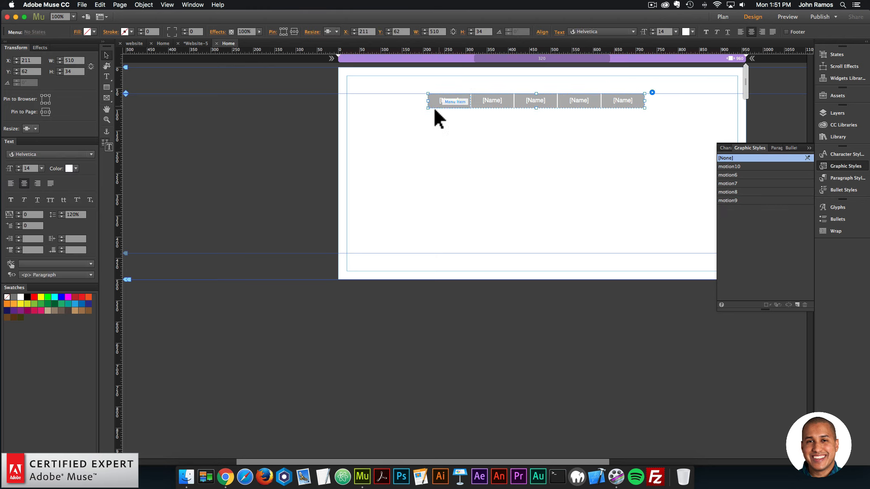
left_click(449, 96)
double_click(452, 99)
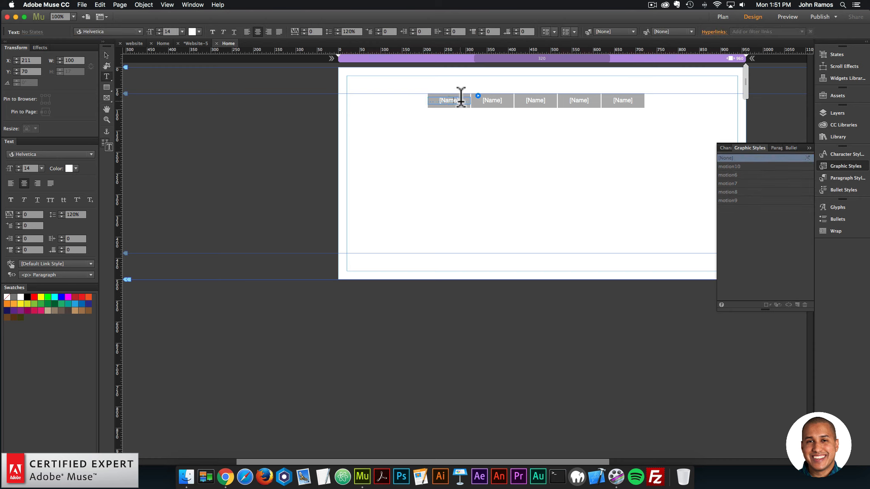
type("home")
double_click(489, 100)
type("about")
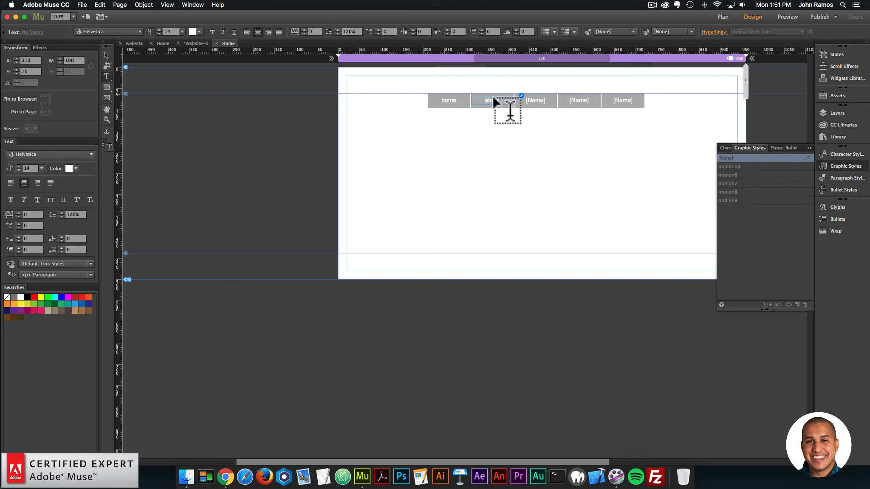
Step: Label the third, fourth and fifth menu items services, products and contact
double_click(538, 100)
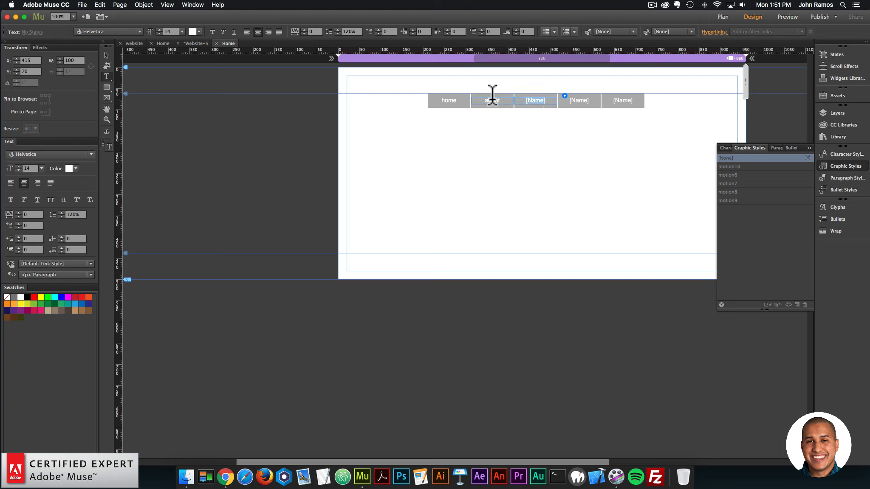
type("services")
double_click(580, 99)
type("products")
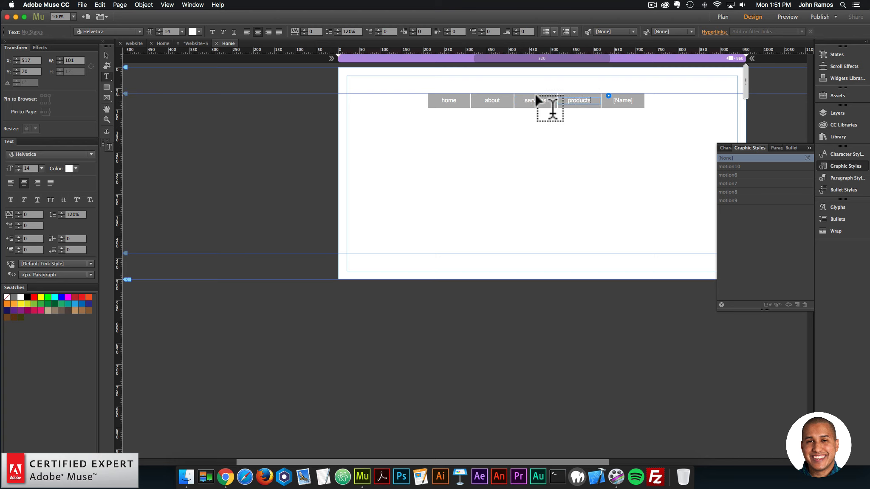
double_click(623, 100)
type("contac")
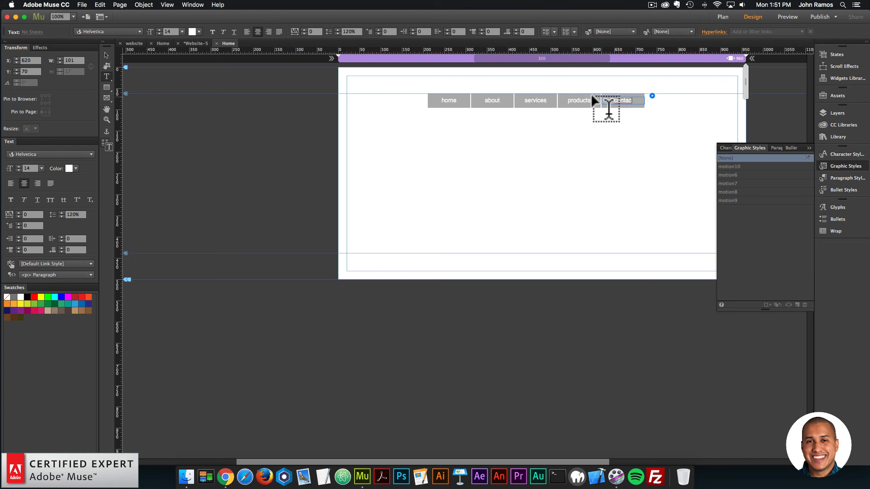
type("t")
left_click(105, 55)
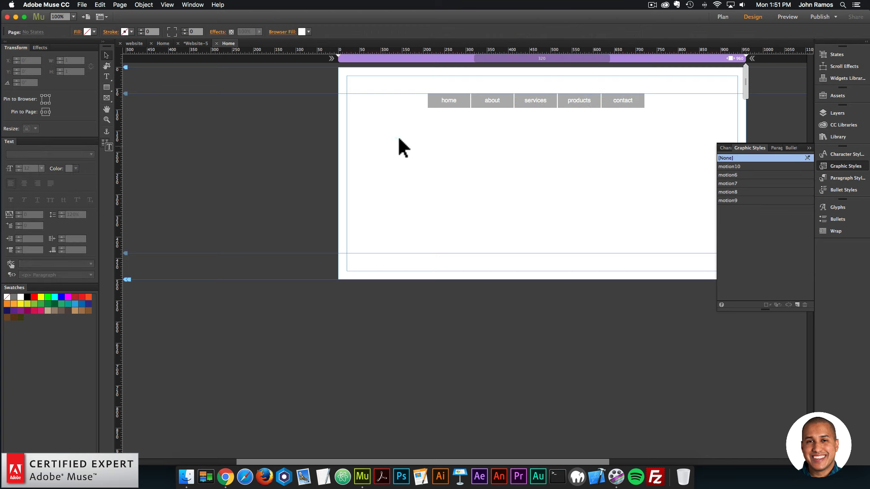
Step: Set the menu labels' text color to black and their font to Futura PT Bold Bold
left_click(446, 100)
double_click(447, 98)
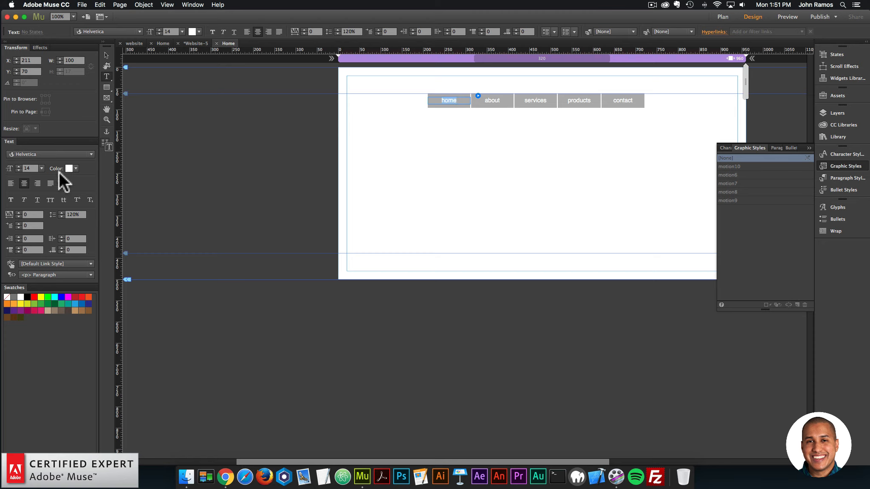
left_click(70, 168)
left_click(190, 180)
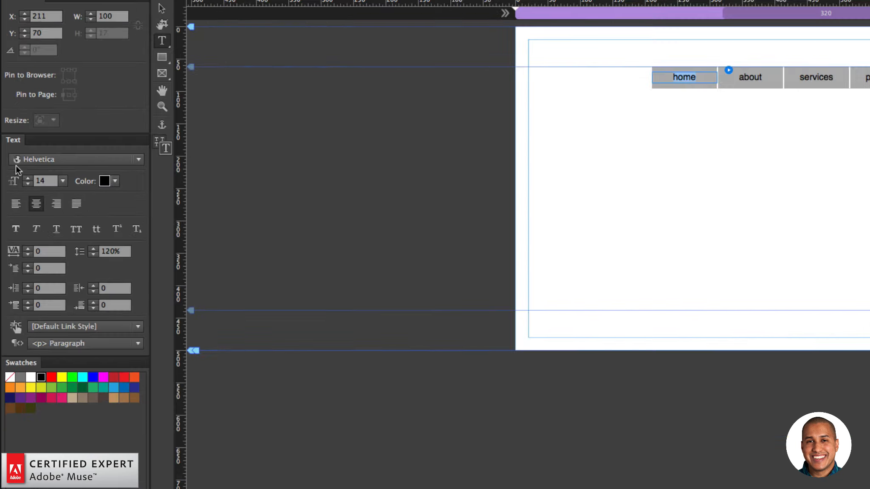
left_click(53, 157)
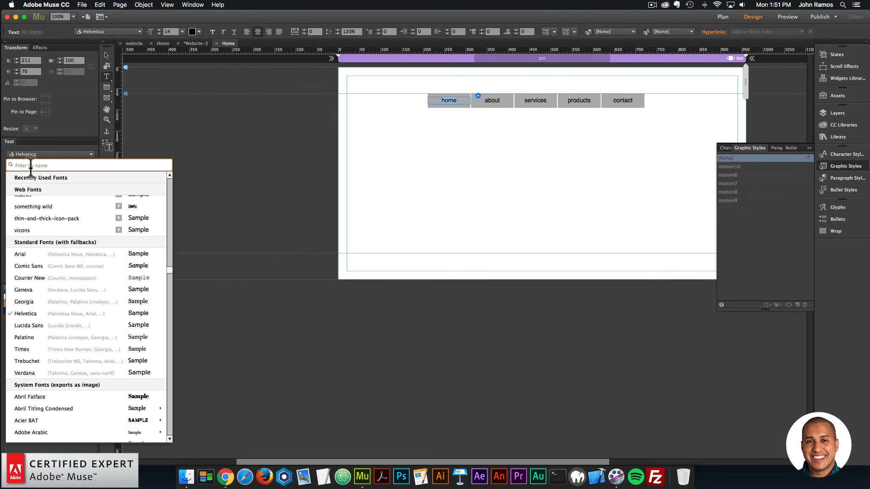
type("fut")
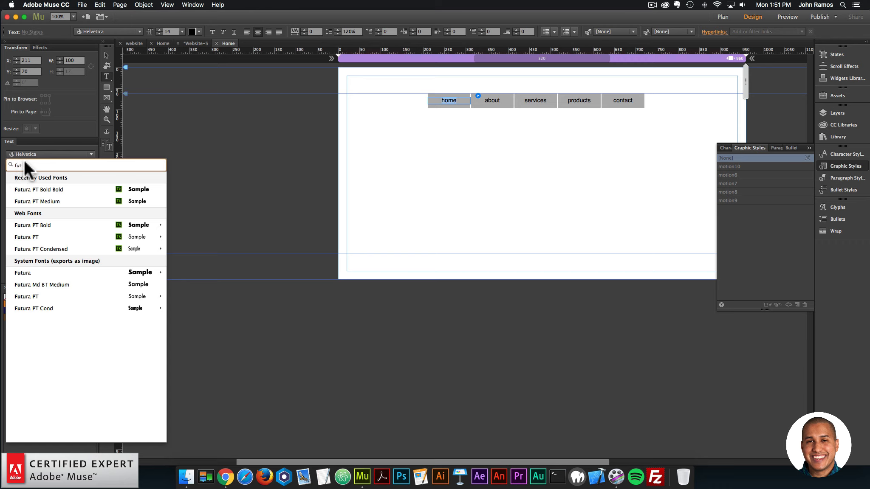
left_click(32, 189)
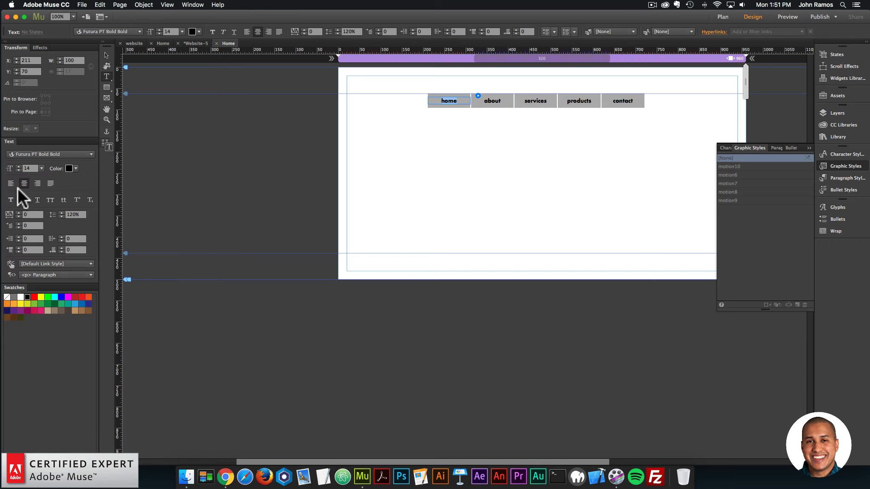
left_click(19, 183)
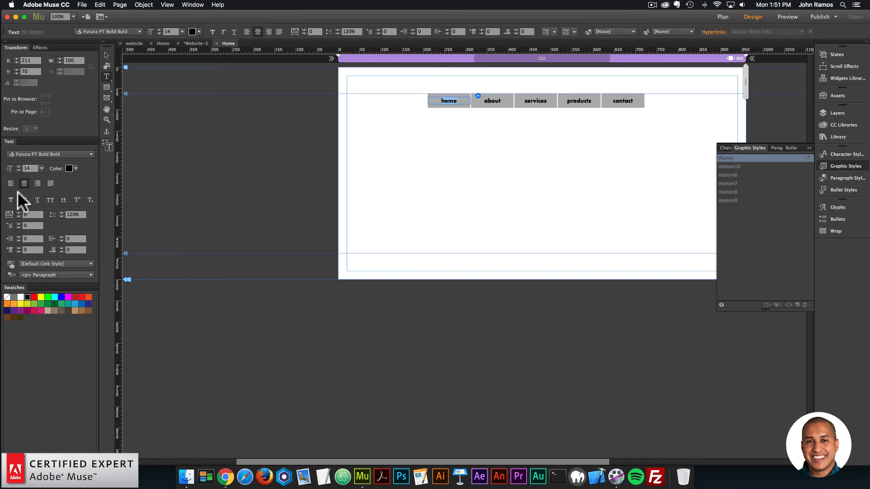
Step: Make the menu labels all caps with a letter spacing of 1
left_click(50, 199)
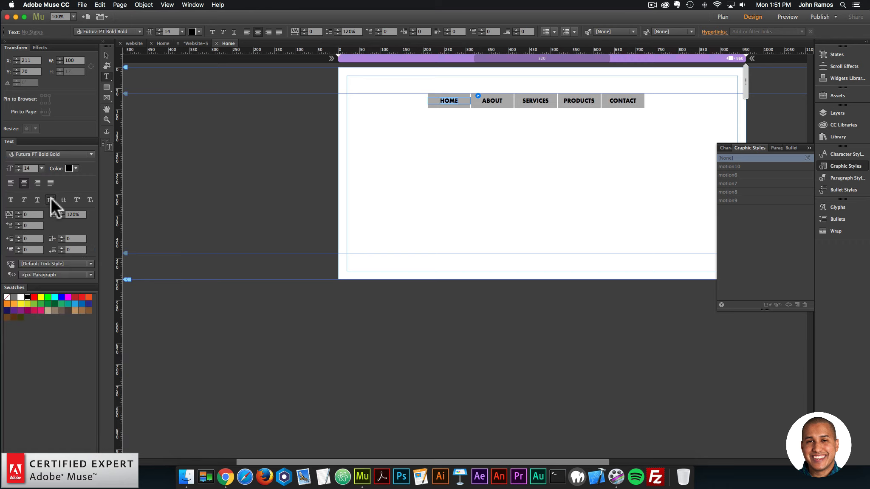
left_click(18, 212)
left_click(17, 211)
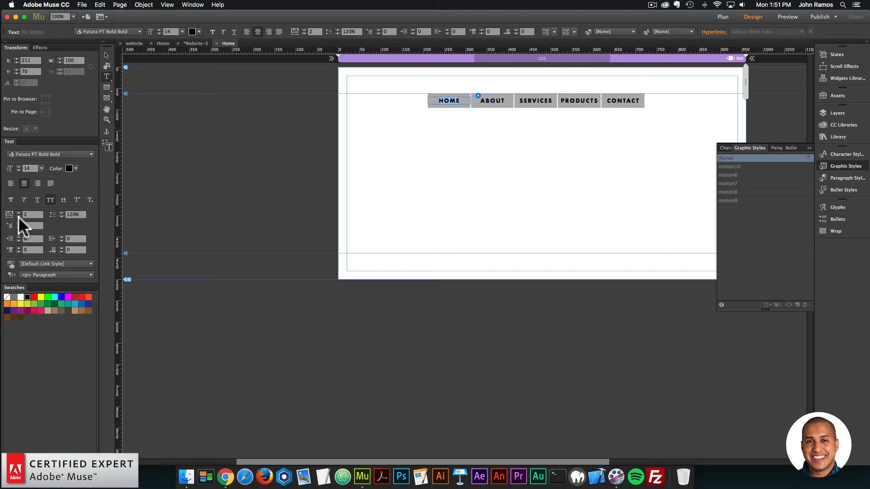
left_click(18, 217)
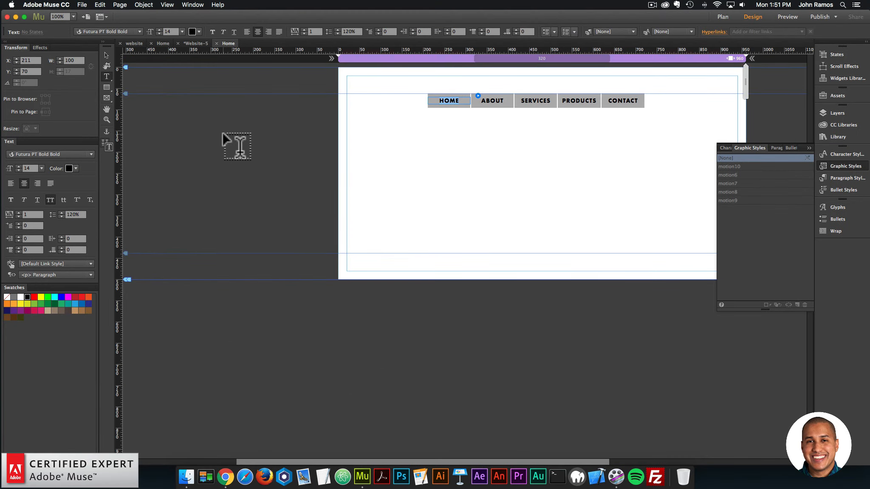
Step: Center the whole menu horizontally on the page at X 225, Y 62
left_click(106, 55)
left_click(439, 95)
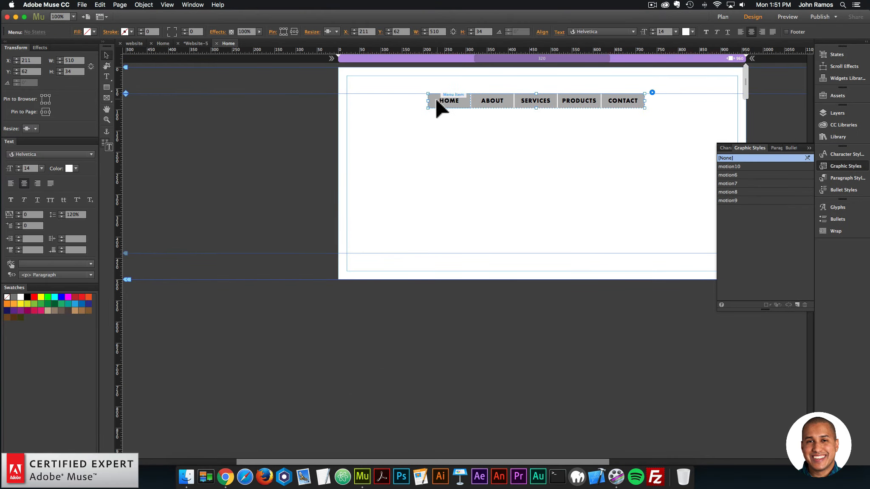
left_click_drag(446, 100, 449, 101)
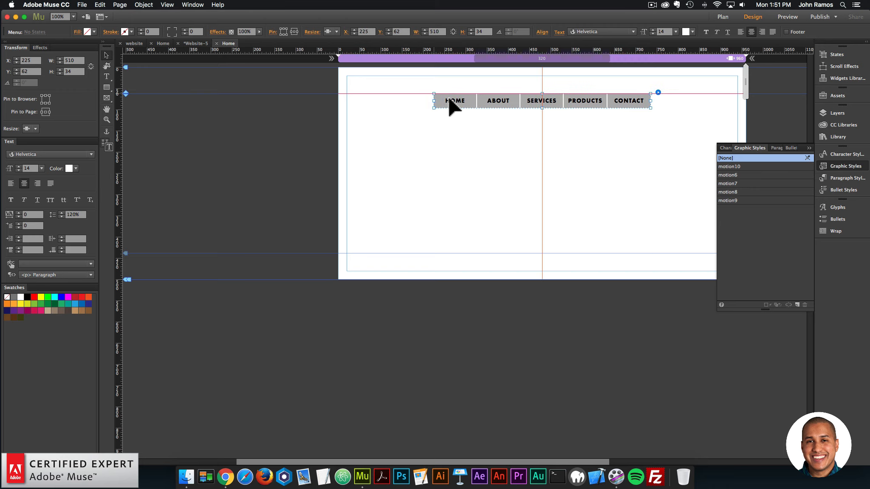
left_click(459, 117)
left_click(458, 102)
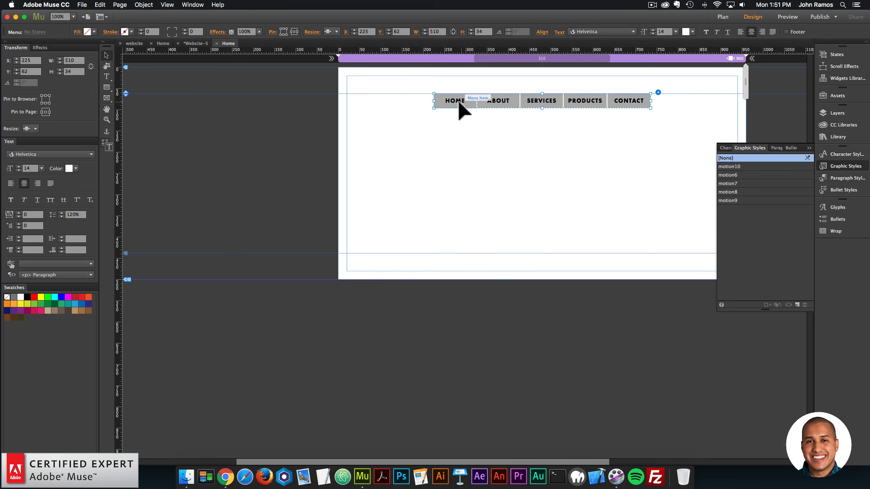
left_click(459, 101)
left_click(500, 101)
left_click(539, 99)
left_click(556, 129)
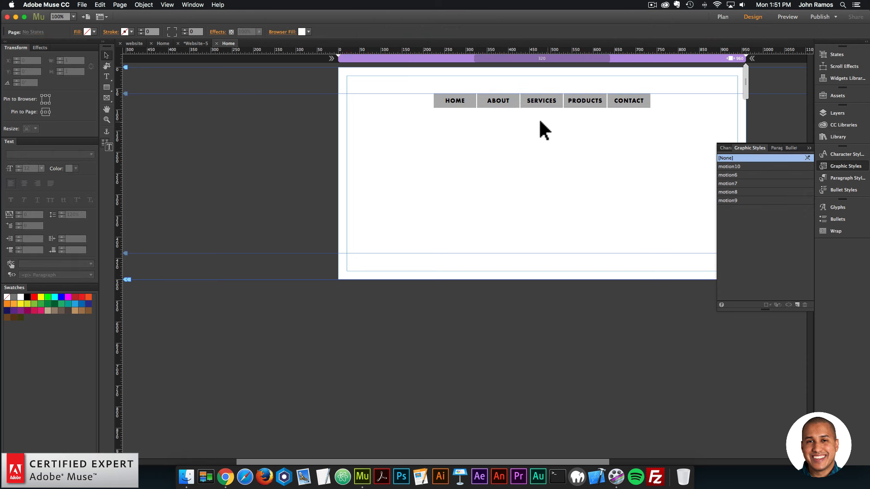
left_click(449, 108)
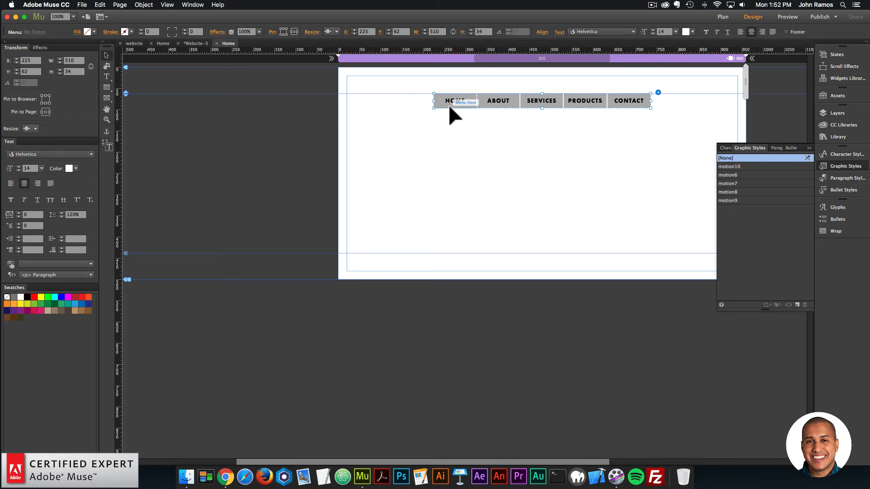
left_click(429, 118)
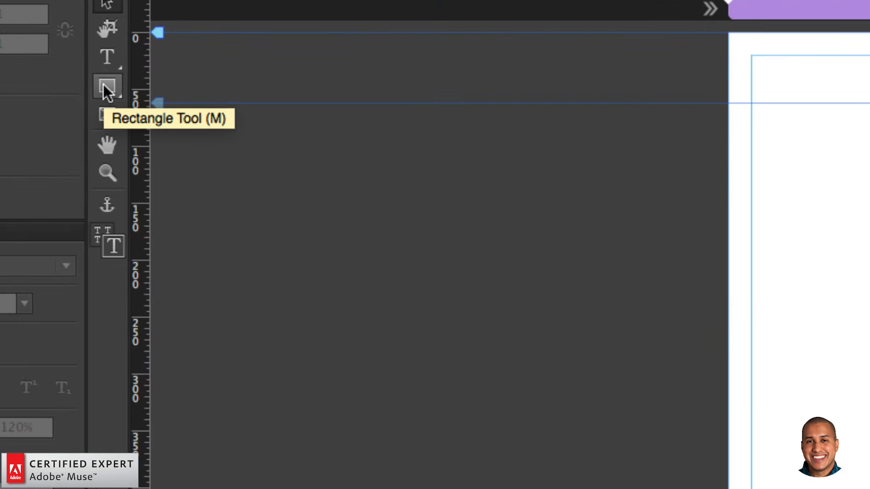
Step: Draw a thin rectangle about 99 wide and 5 high directly beneath the HOME menu item
left_click(106, 87)
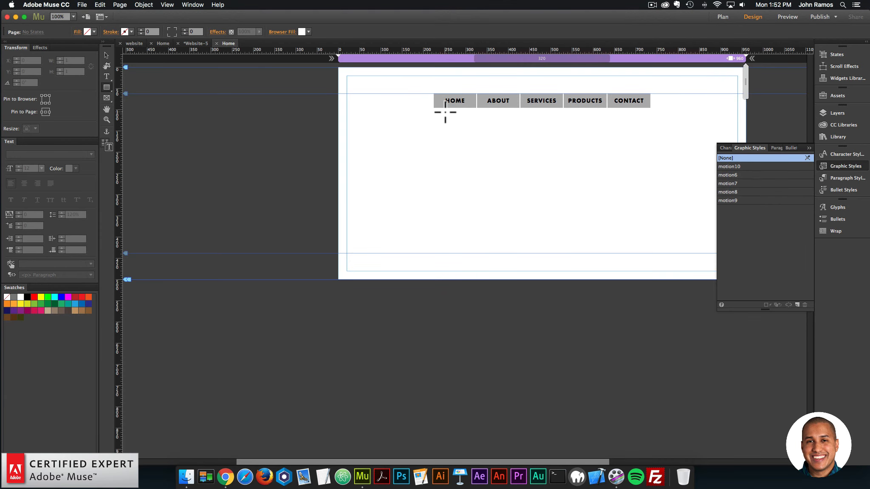
key("super+equal")
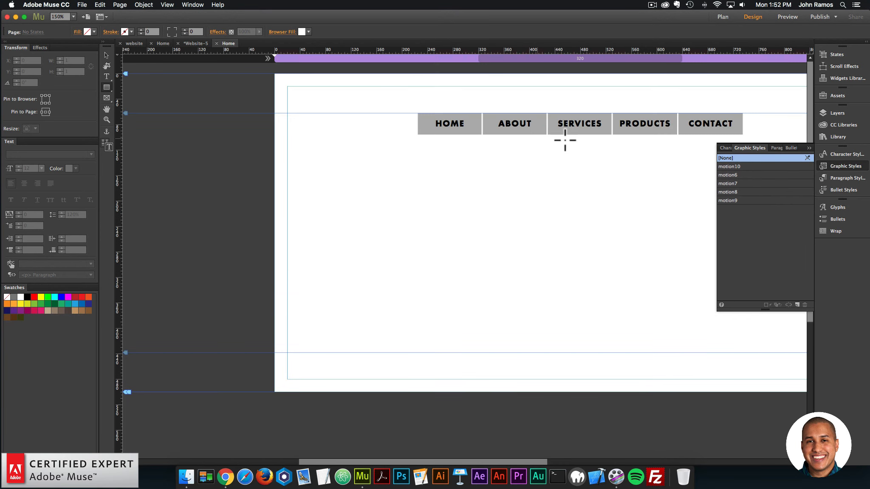
key("super+equal")
key("super+equal")
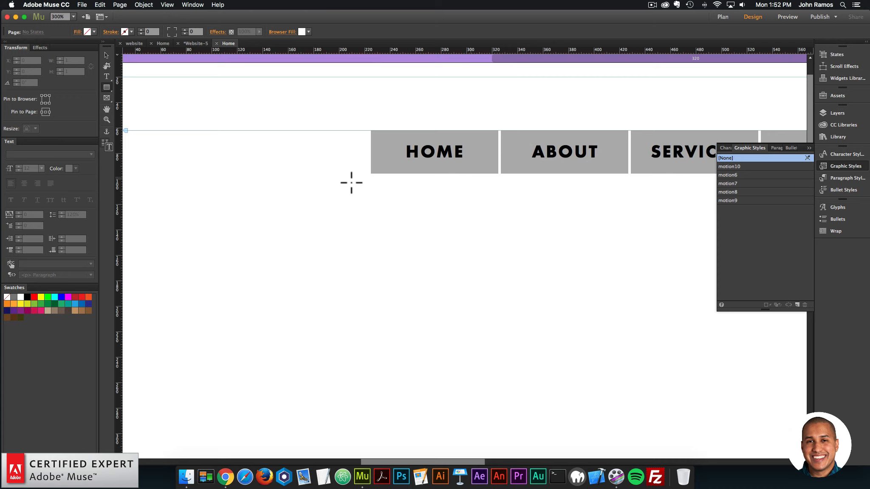
left_click_drag(371, 173, 498, 180)
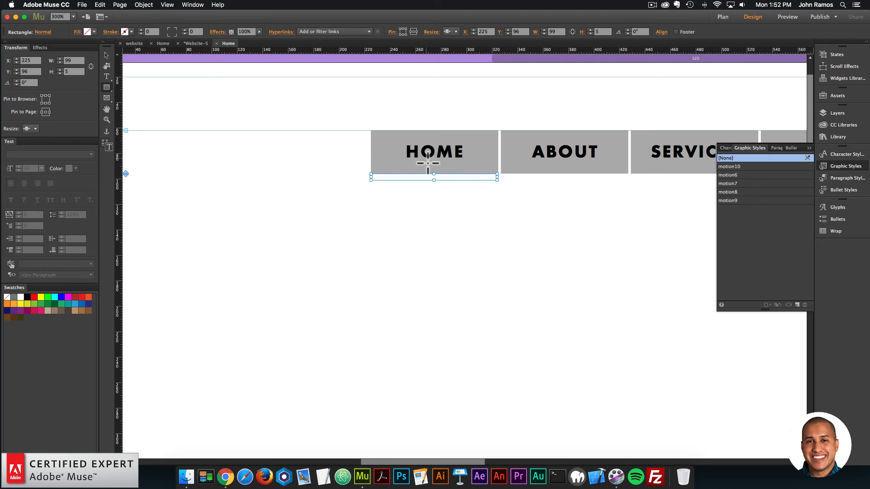
Step: Widen the thin rectangle to 100 so that it matches the HOME item's width
key("super+equal")
key("super+equal")
key("super+equal")
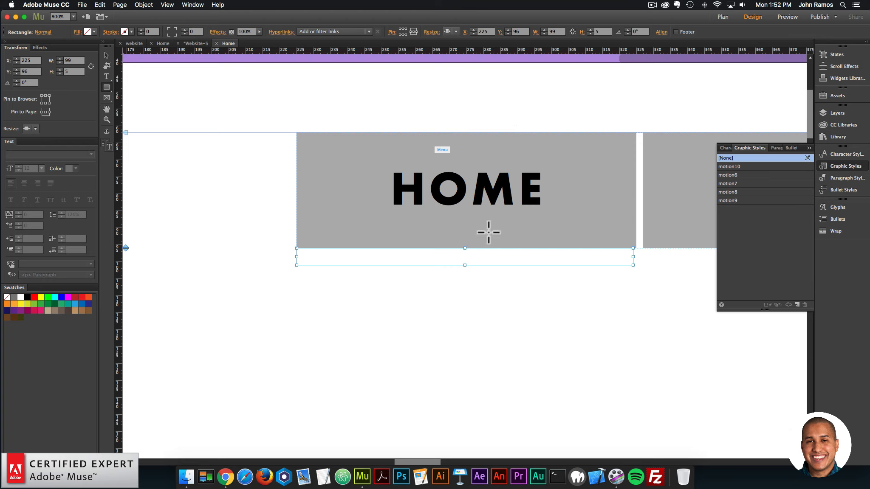
left_click(106, 55)
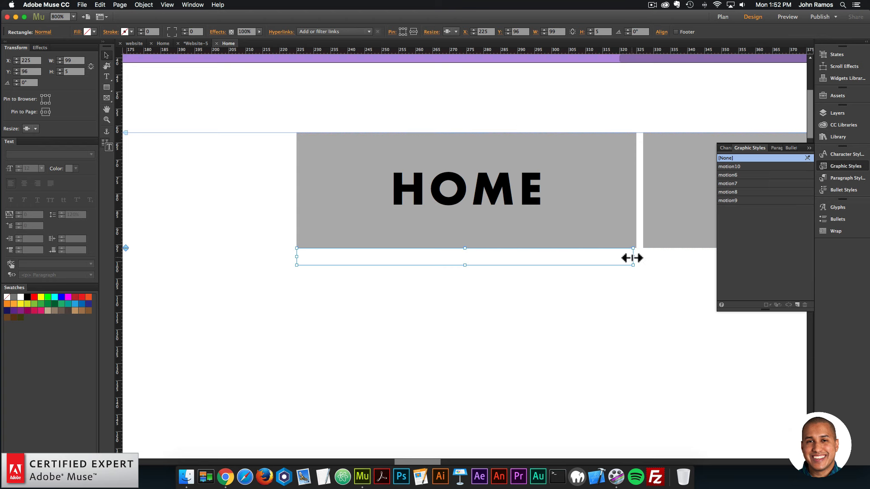
left_click_drag(633, 256, 636, 258)
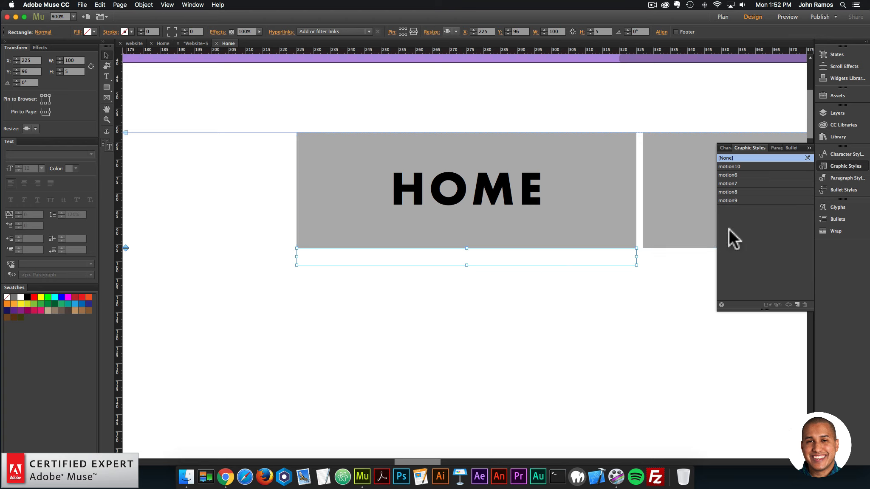
Step: Fill the rectangle beneath HOME with the medium purple color saved in My Library
left_click(860, 124)
left_click(718, 181)
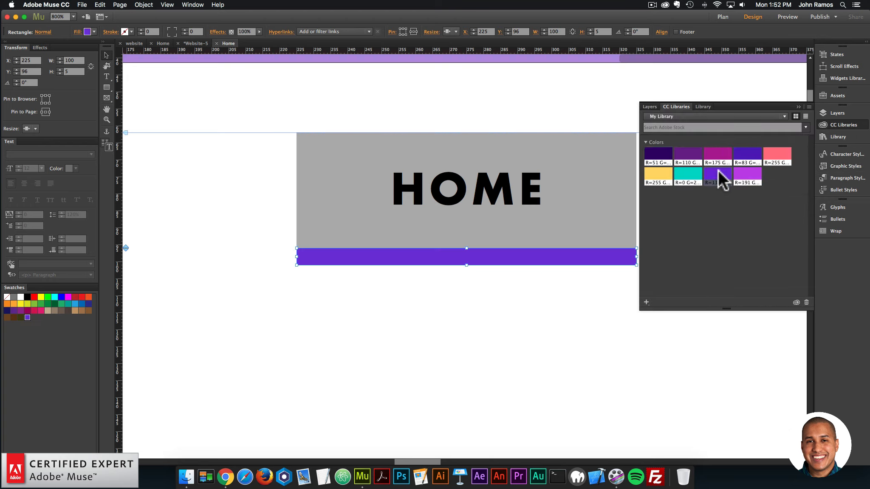
left_click(841, 127)
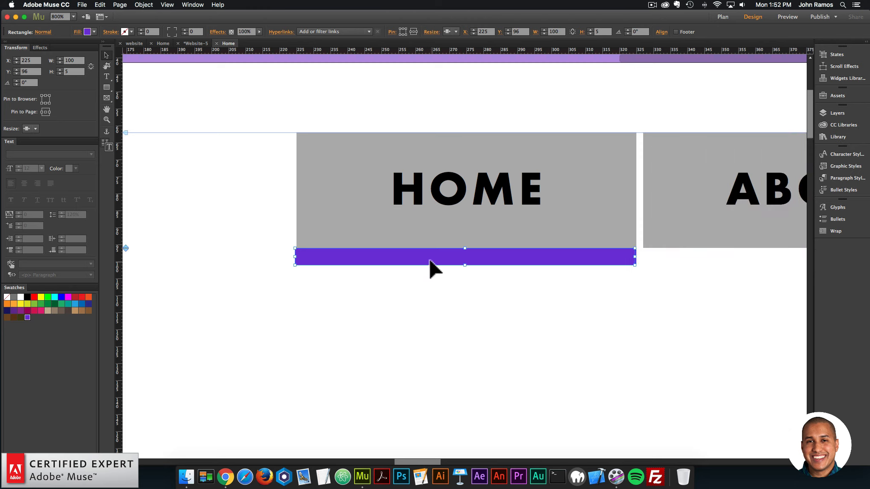
Step: Place copies of the purple bar directly beneath the ABOUT and SERVICES menu items
left_click_drag(428, 268, 777, 264)
left_click_drag(436, 460, 455, 458)
left_click_drag(422, 263, 422, 265)
left_click_drag(423, 248, 653, 255)
Step: Paste a purple bar beneath the PRODUCTS item at X 531, Y 96 and widen it to 101
left_click_drag(463, 461, 500, 461)
key("super+v")
mouse_move(402, 258)
left_mouse_down()
mouse_move(435, 261)
mouse_move(419, 263)
left_mouse_up()
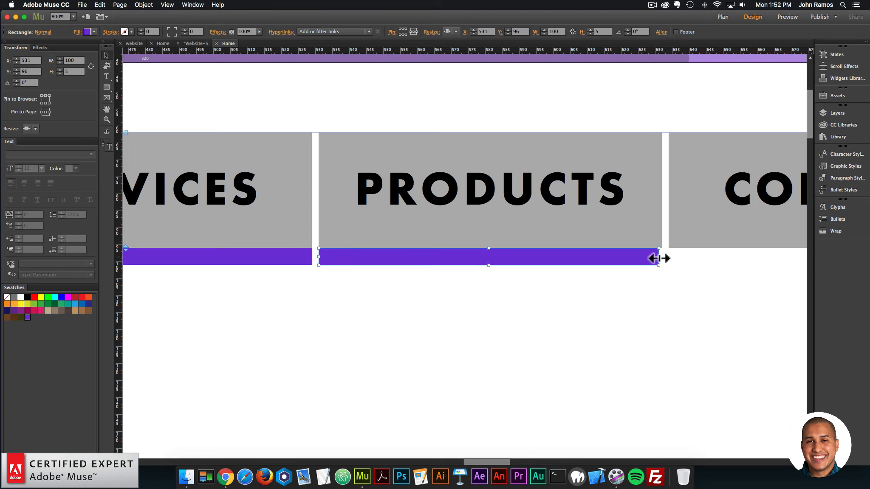
left_click_drag(658, 257, 661, 258)
Step: Paste a purple bar beneath the CONTACT item at X 634, Y 96 and widen it to 101
scroll(512, 460, "right", 5)
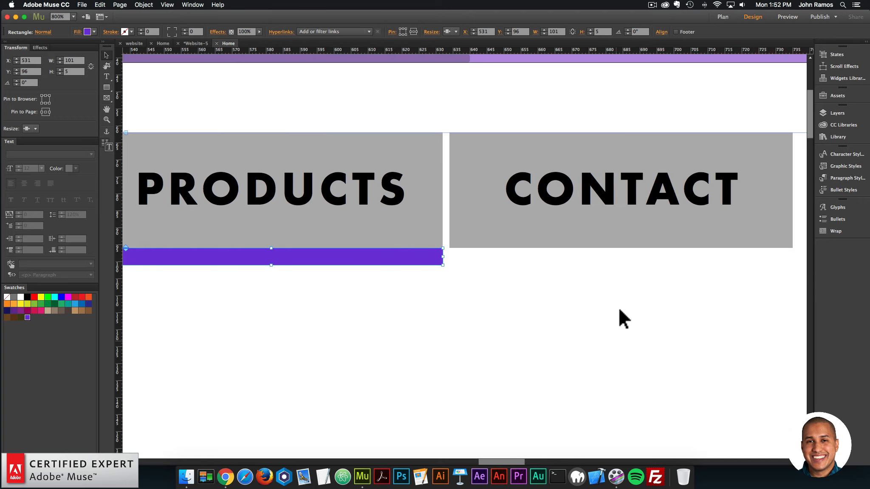
key("super+v")
left_click_drag(542, 254, 676, 253)
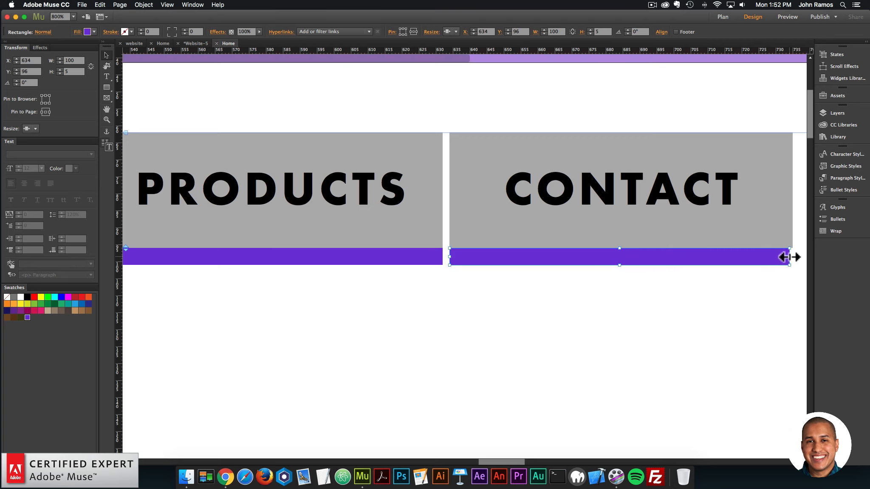
left_click_drag(789, 257, 778, 256)
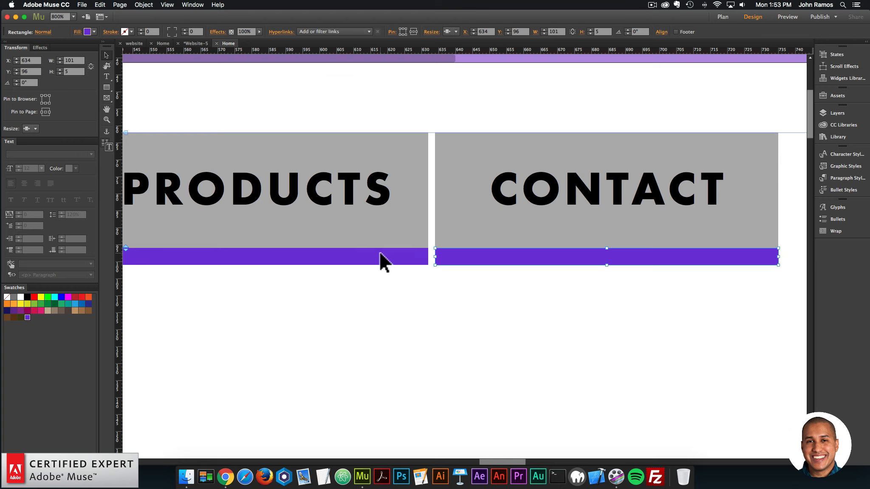
Step: Remove the grey fill from the menu items in their Normal state, starting from the HOME item
key("super+minus")
key("super+minus")
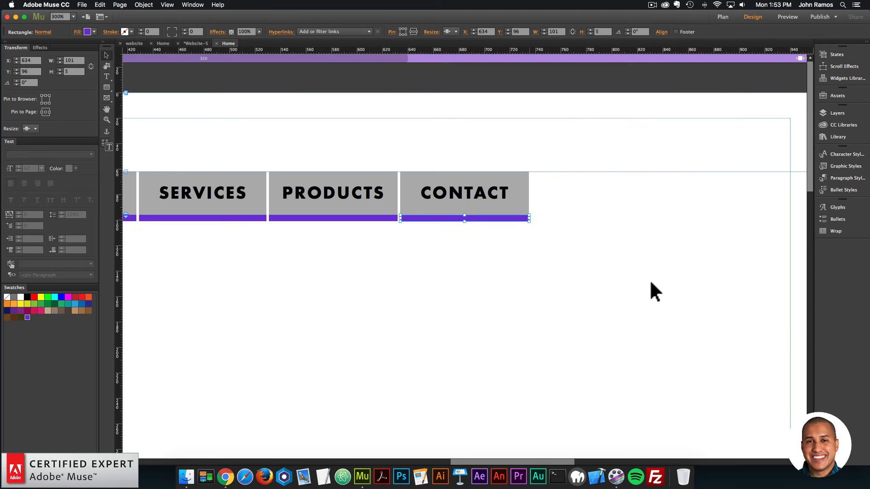
left_click_drag(550, 463, 505, 467)
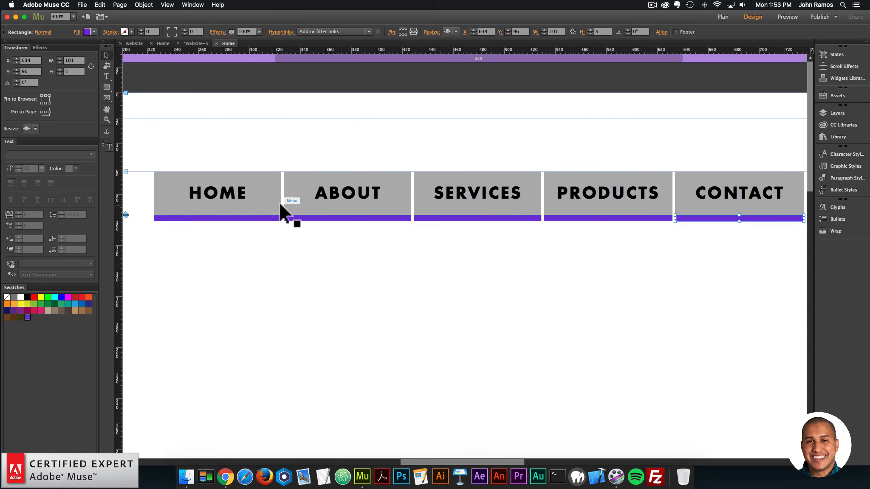
left_click(352, 195)
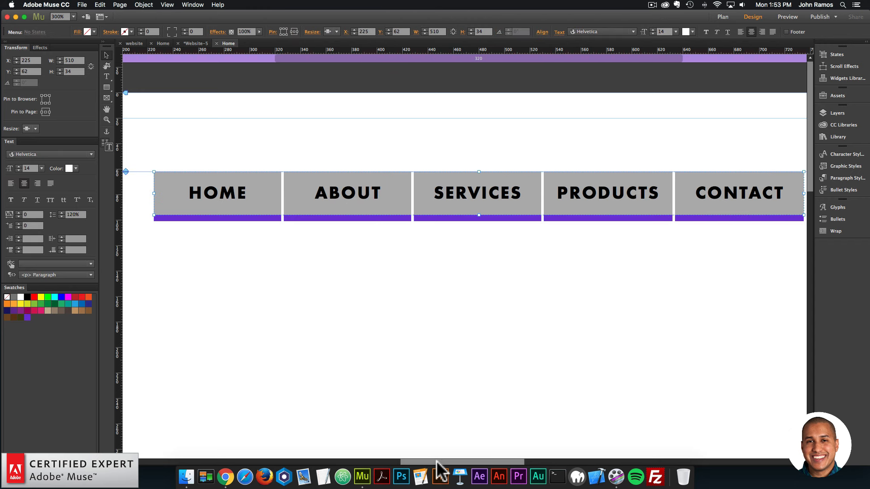
left_click_drag(437, 463, 429, 463)
left_click(325, 196)
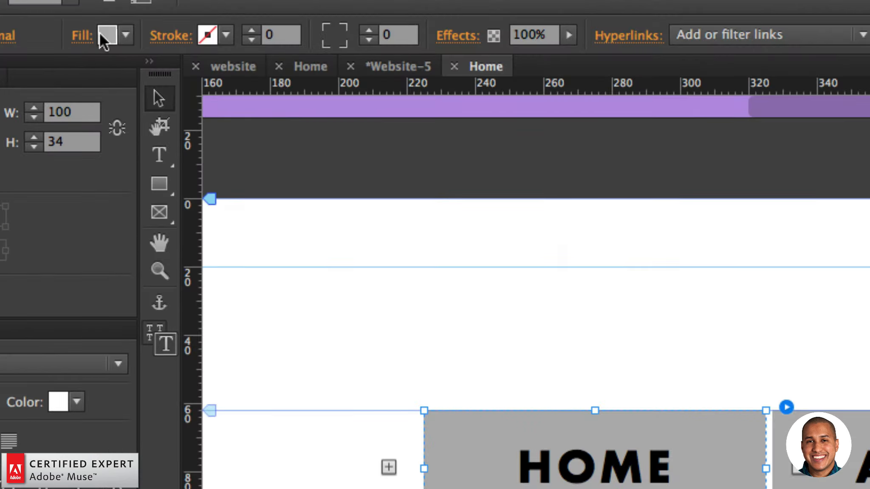
left_click(94, 32)
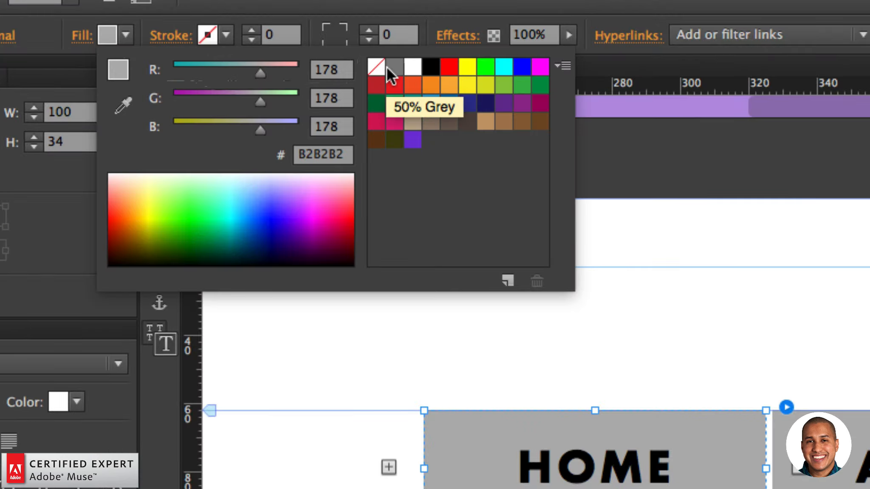
left_click(187, 43)
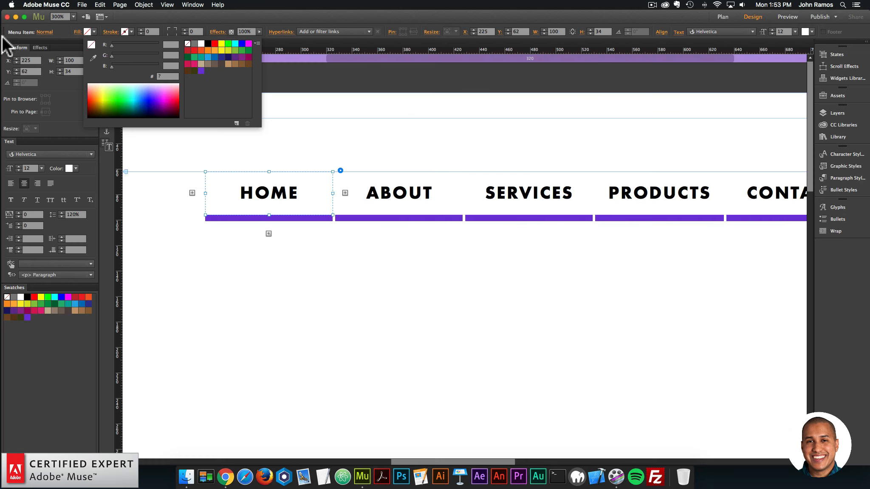
Step: Clear the custom formatting of the HOME item's Rollover, Mouse Down and Active states so they match Normal
left_click(4, 32)
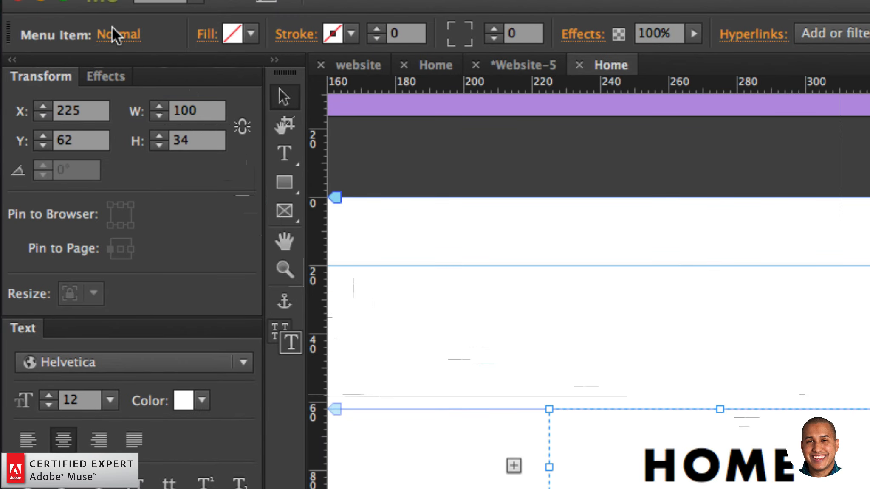
left_click(112, 28)
left_click(190, 114)
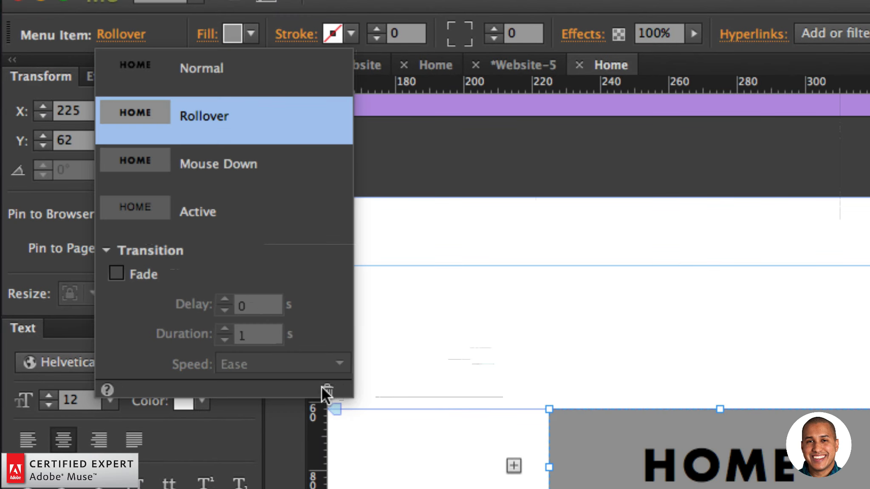
left_click(182, 161)
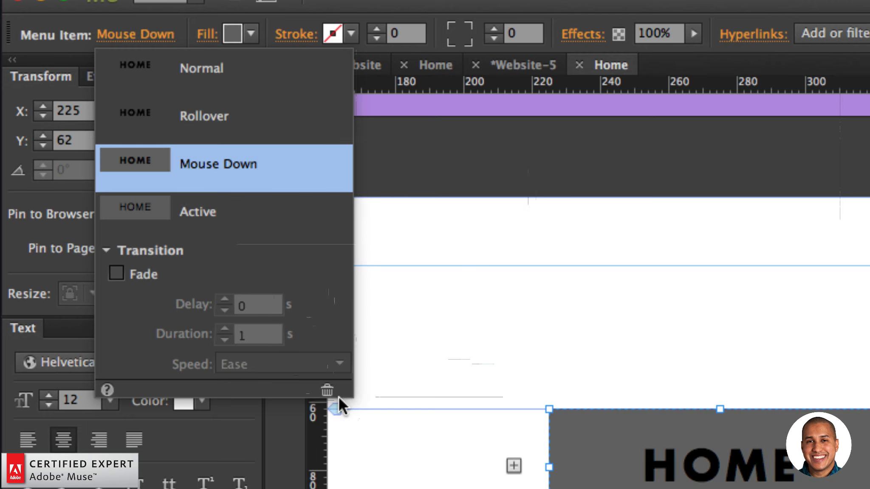
left_click(251, 234)
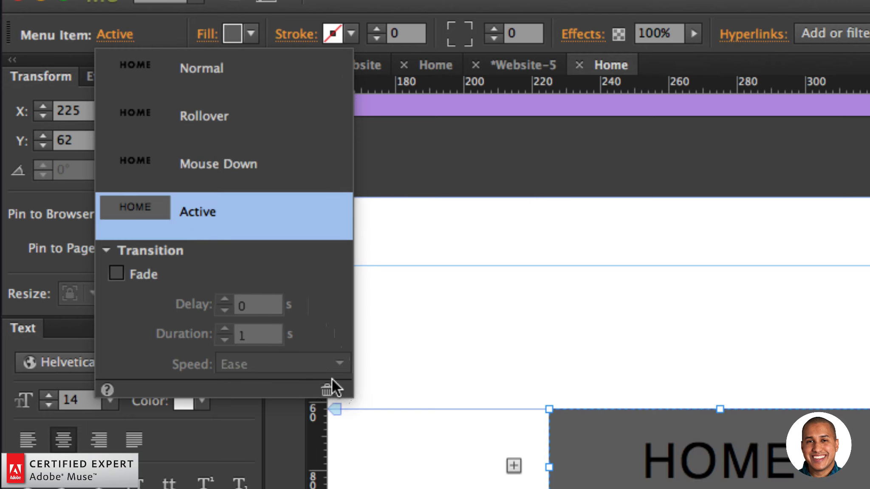
left_click(327, 391)
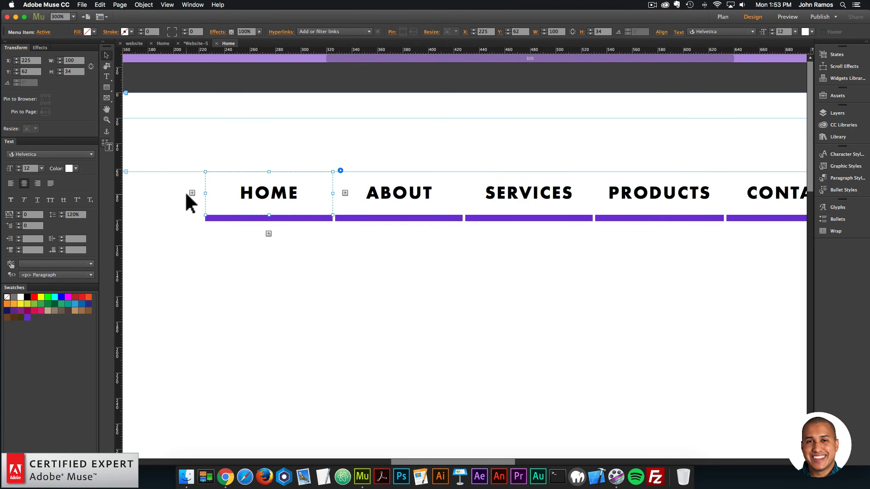
left_click(649, 488)
Step: Add the medium purple #7333D9 from My Library to the document swatches
left_click(268, 197)
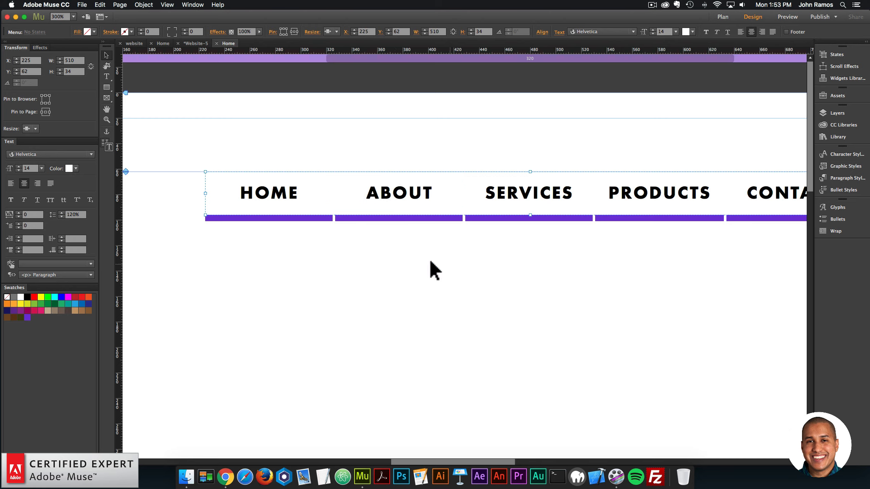
left_click(296, 194)
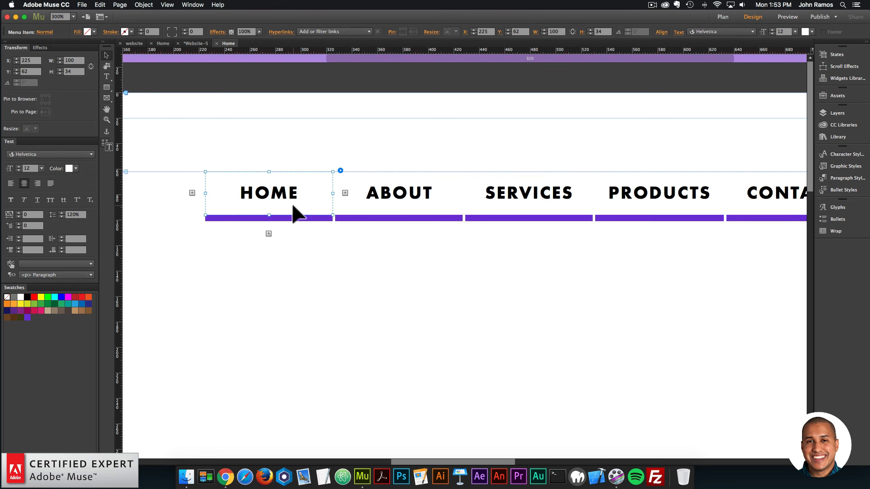
left_click(844, 126)
right_click(717, 177)
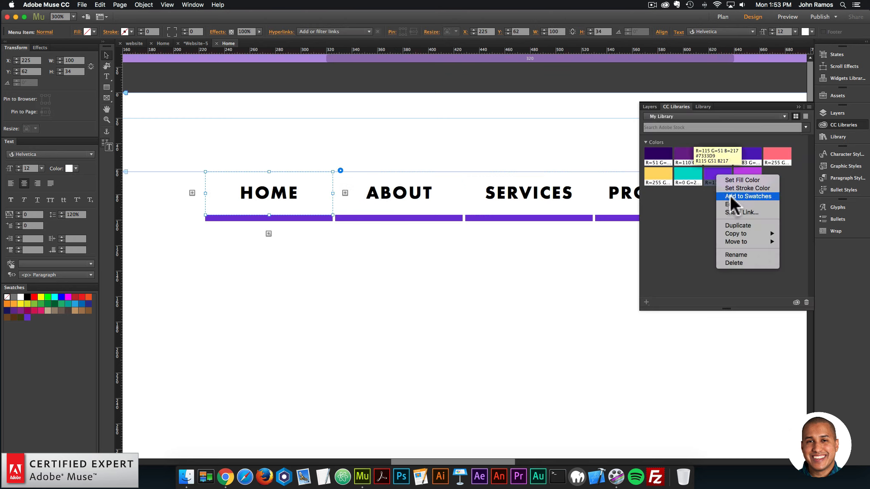
left_click(732, 198)
left_click(181, 249)
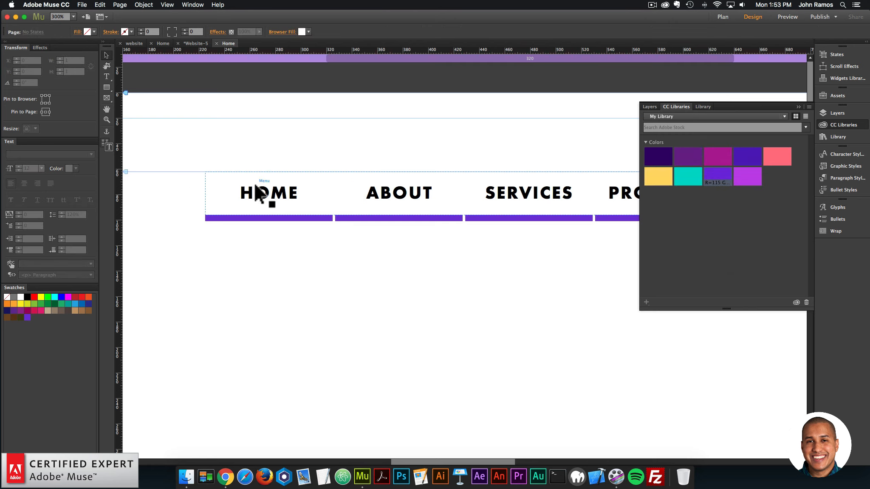
Step: Set the HOME item's Rollover text color to the purple swatch 7333D9
left_click(270, 197)
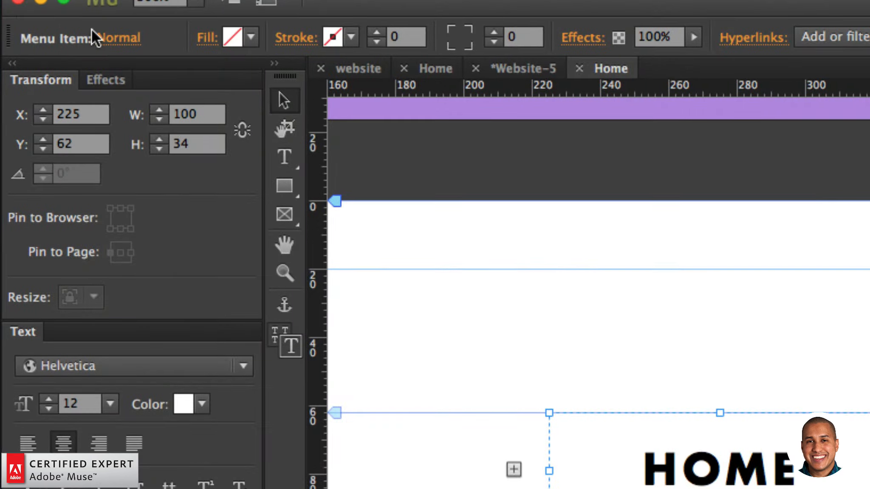
left_click(44, 32)
left_click(59, 61)
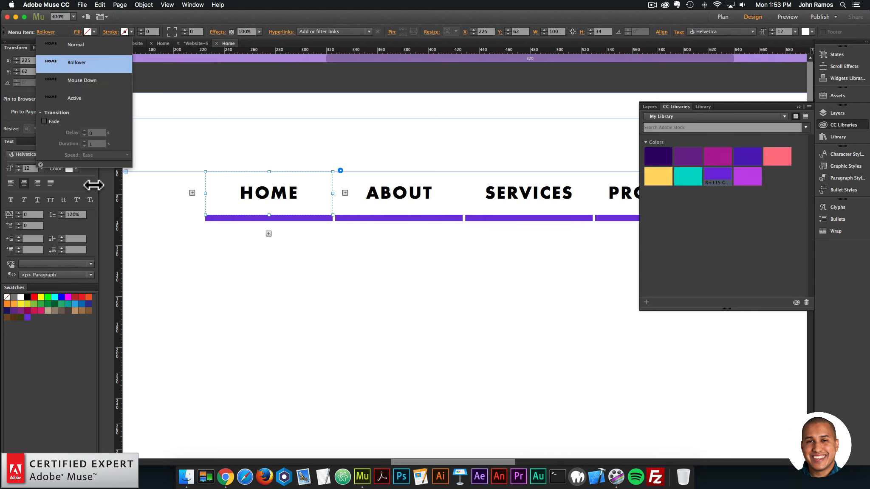
left_click(192, 405)
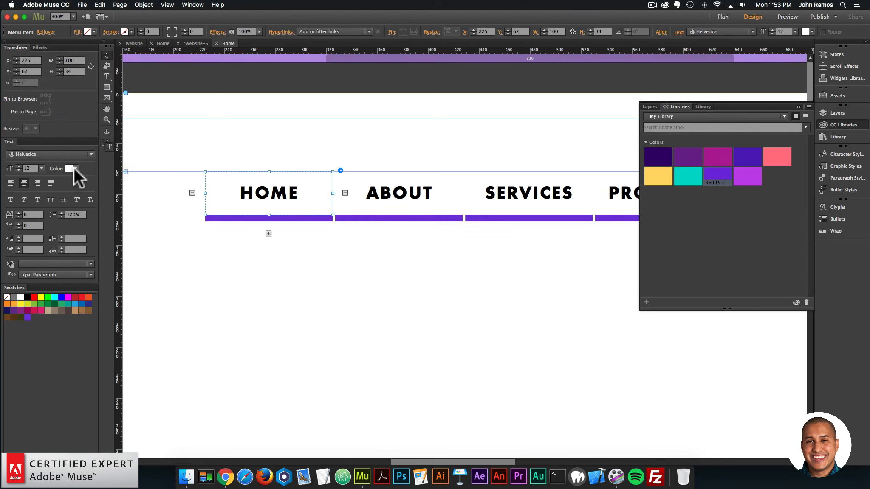
left_click(183, 208)
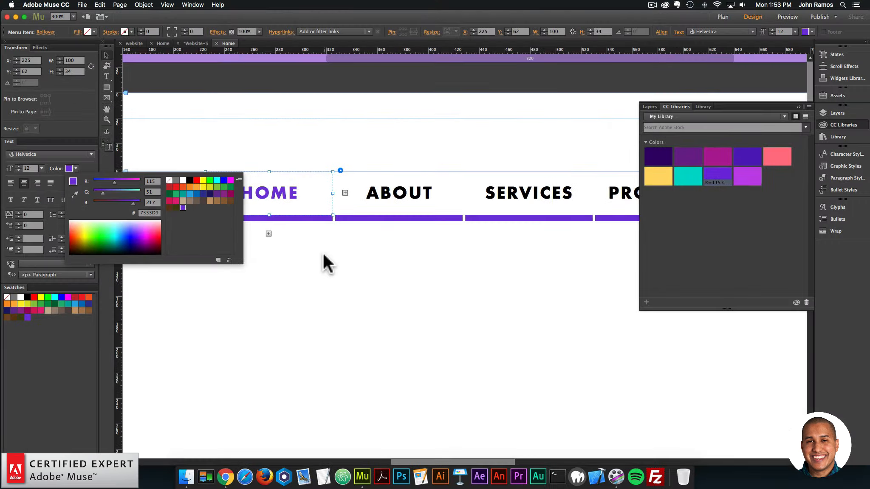
left_click(316, 258)
Step: Add the teal color from My Library to the swatches and use 00D9CC as the HOME item's Active text color
right_click(700, 181)
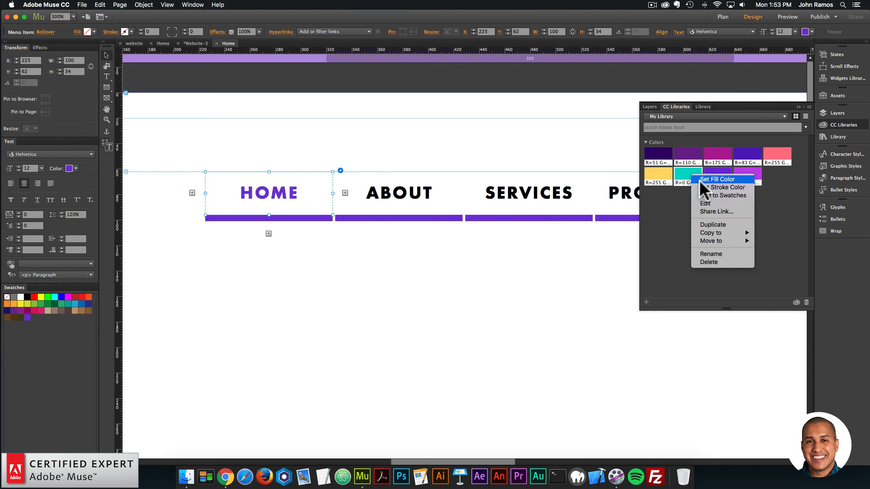
left_click(717, 195)
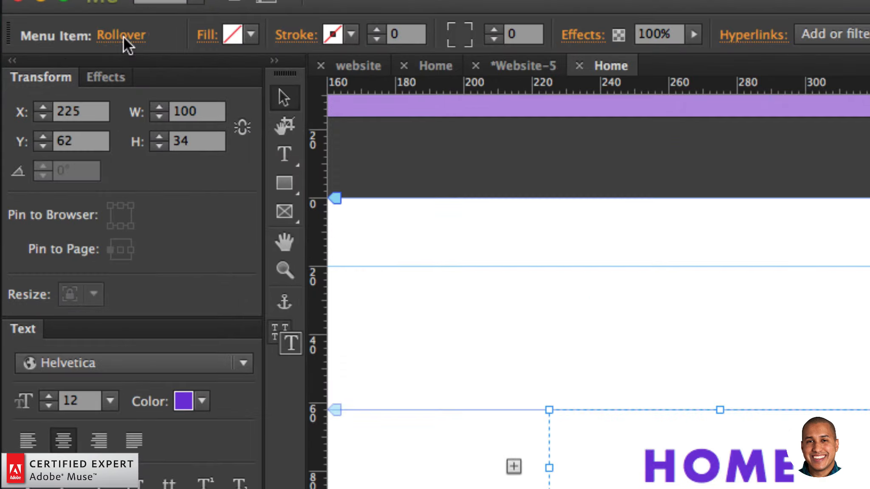
left_click(46, 32)
left_click(64, 98)
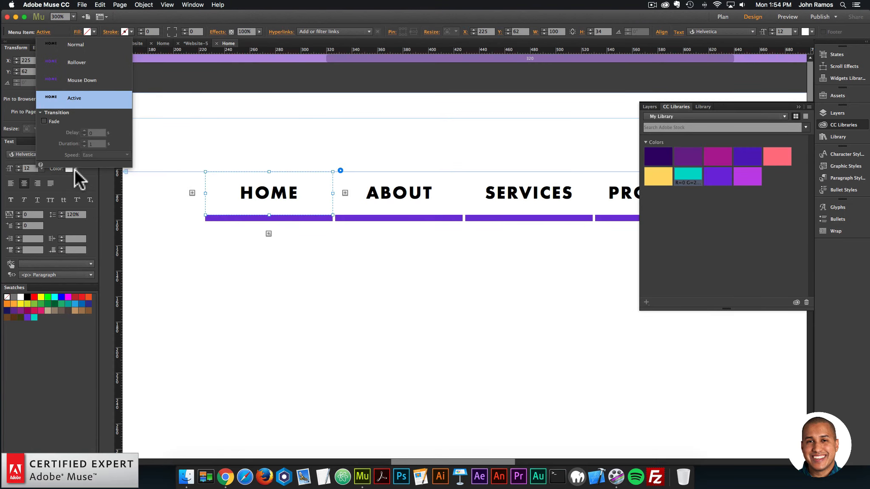
left_click(75, 169)
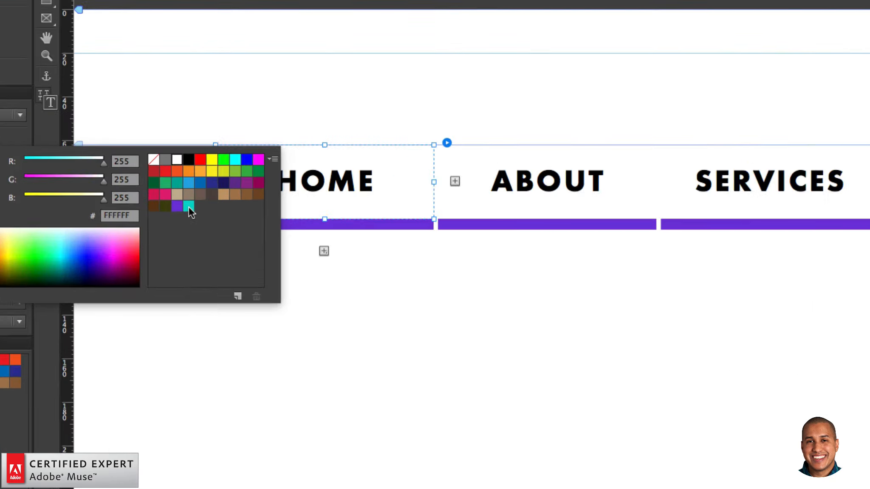
left_click(190, 207)
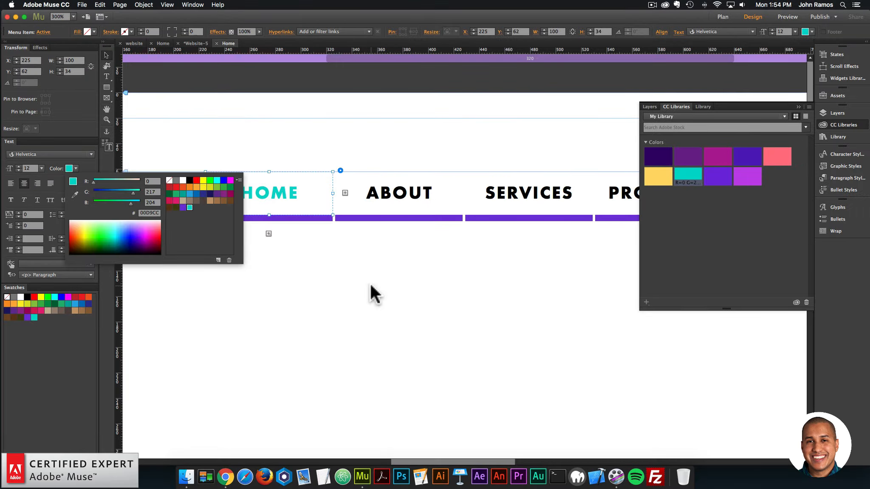
left_click(370, 287)
Step: Preview the page in the browser to check the menu, then return to the Muse design
left_click(82, 5)
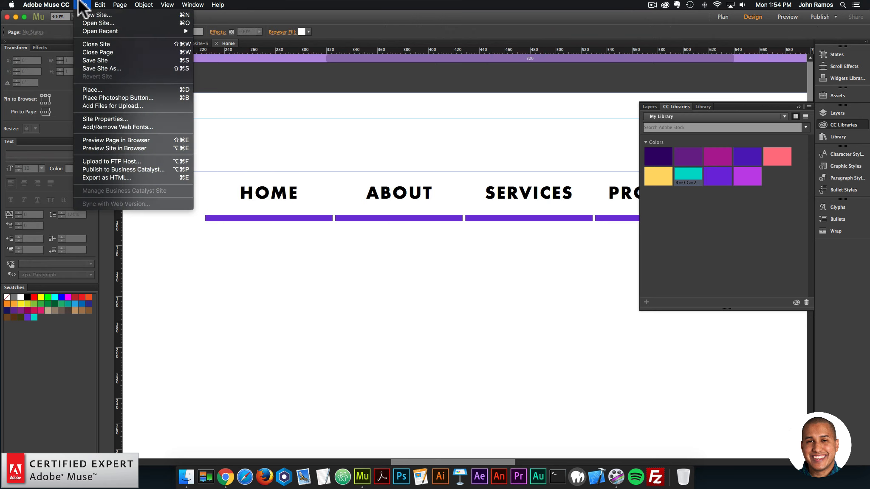
left_click(112, 140)
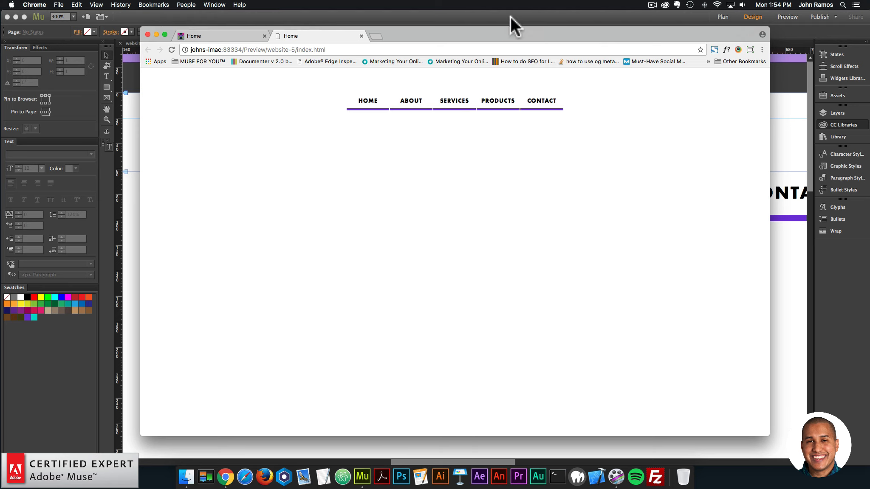
left_click(499, 20)
Step: Search the widget library for "muse motion"
key("super+minus")
key("super+minus")
key("super+minus")
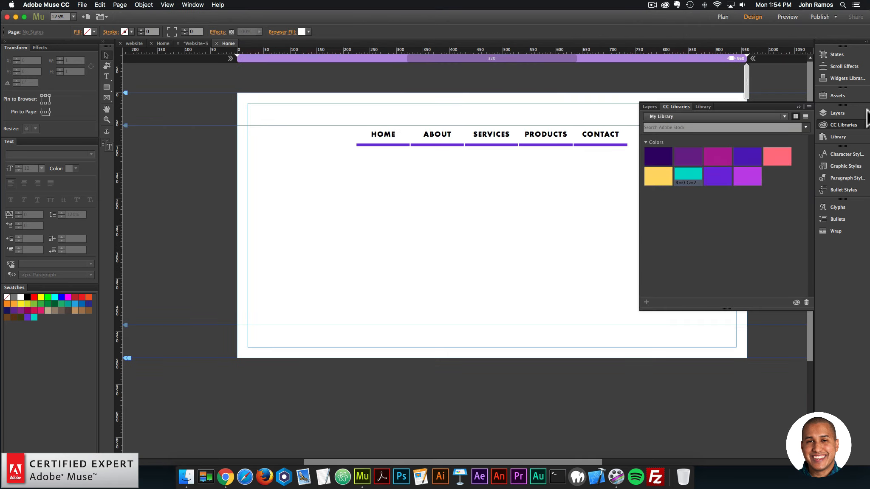
left_click(831, 127)
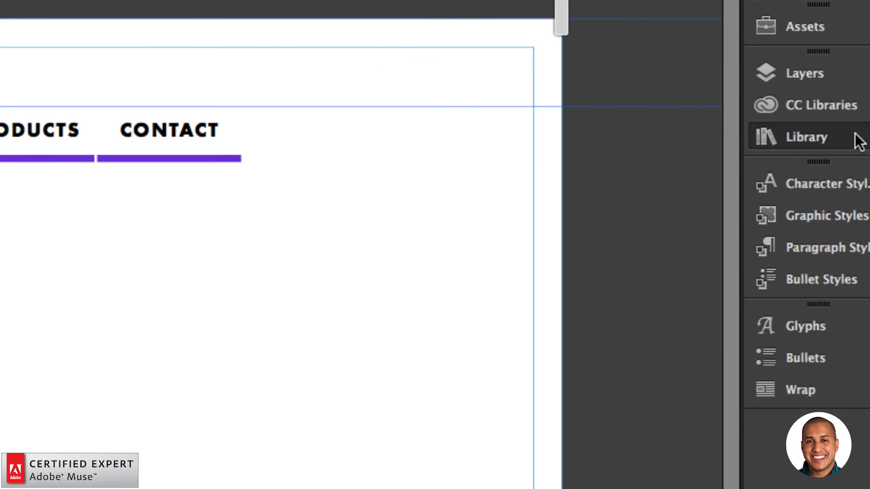
left_click(858, 141)
left_click(427, 214)
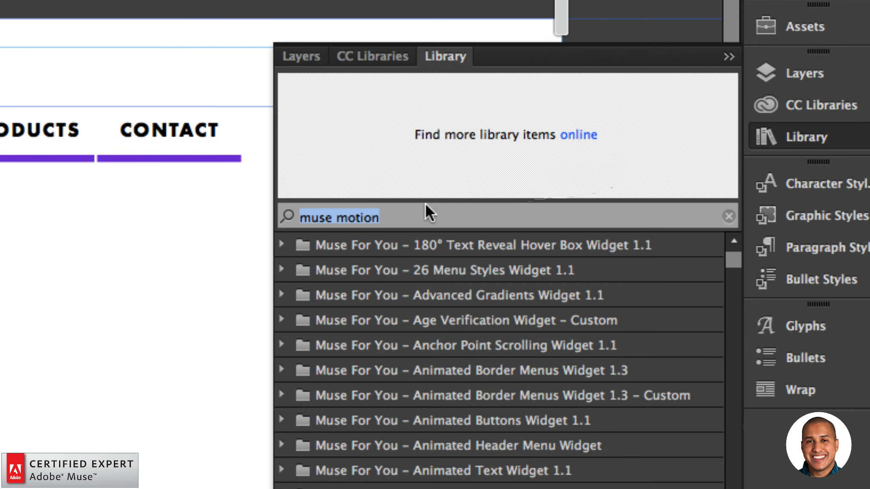
type("muse motion")
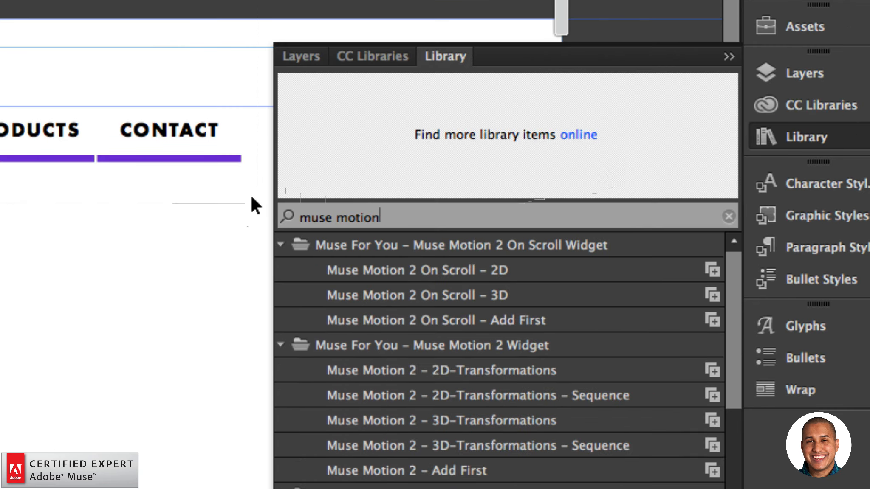
Step: Place the Muse Motion – Block Reveal preset just outside the page's left edge, level with the menu
left_click_drag(732, 303, 677, 435)
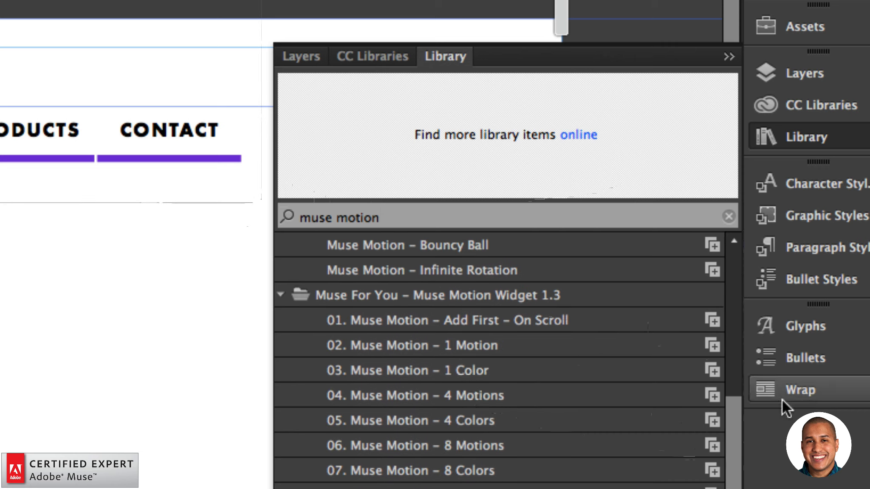
left_click_drag(732, 415, 733, 394)
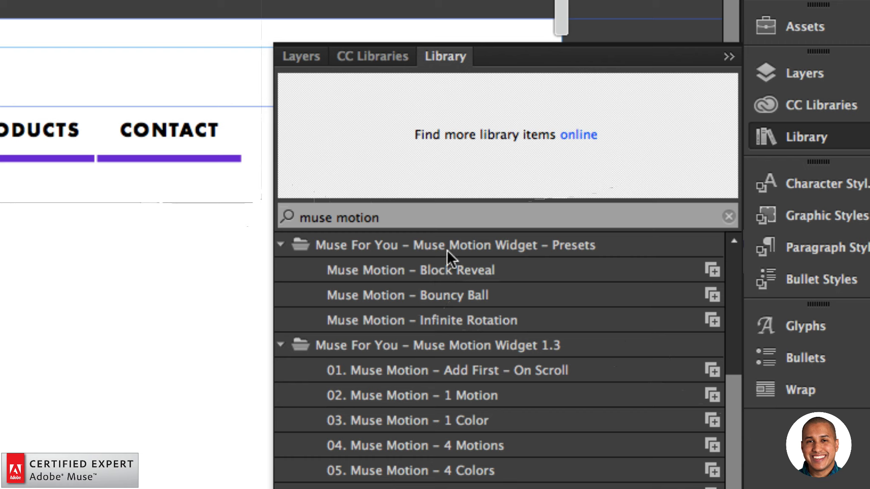
left_click(457, 276)
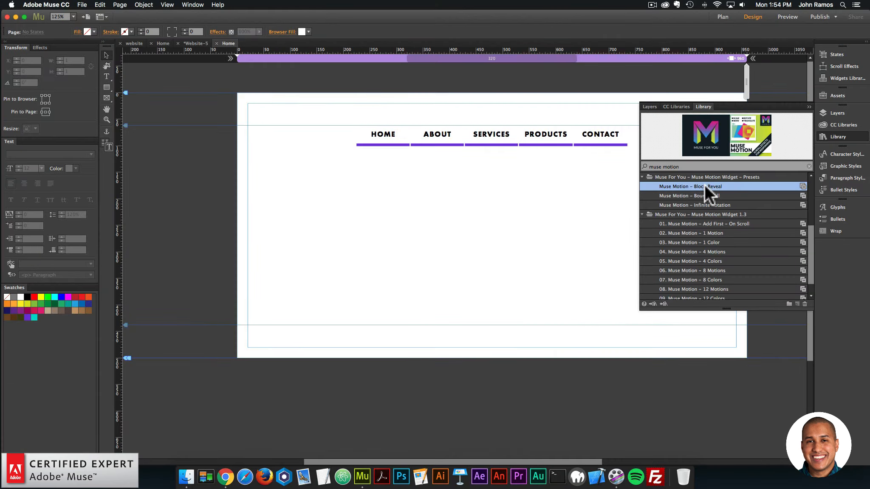
left_click_drag(432, 267, 0, 146)
left_click_drag(195, 147, 202, 135)
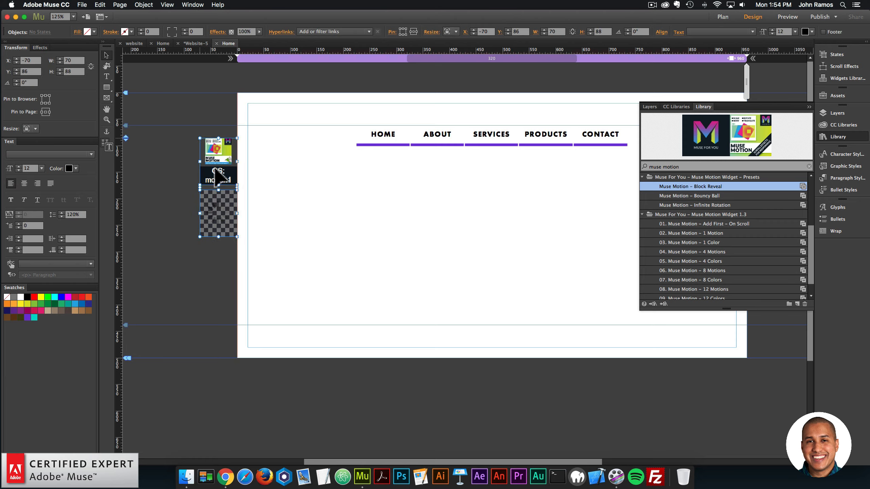
left_click(270, 204)
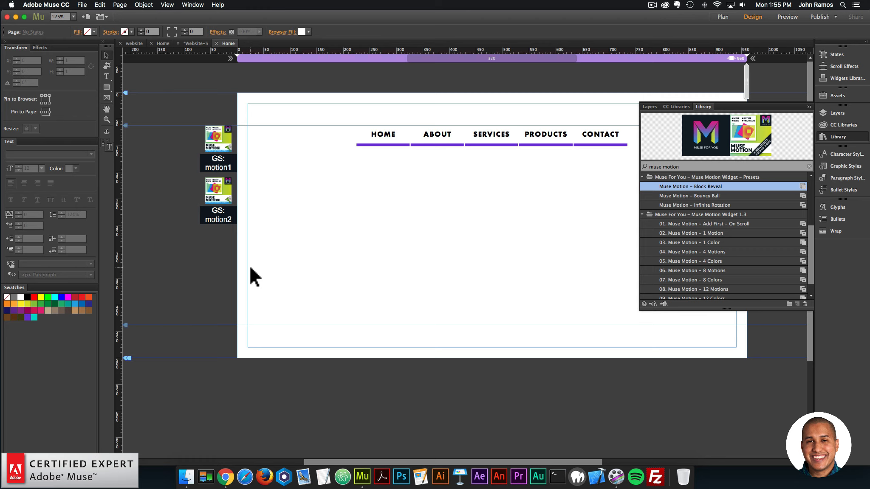
Step: Delete the Muse Motion widget for motion2, keeping the motion1 widget beside the page
left_click(224, 198)
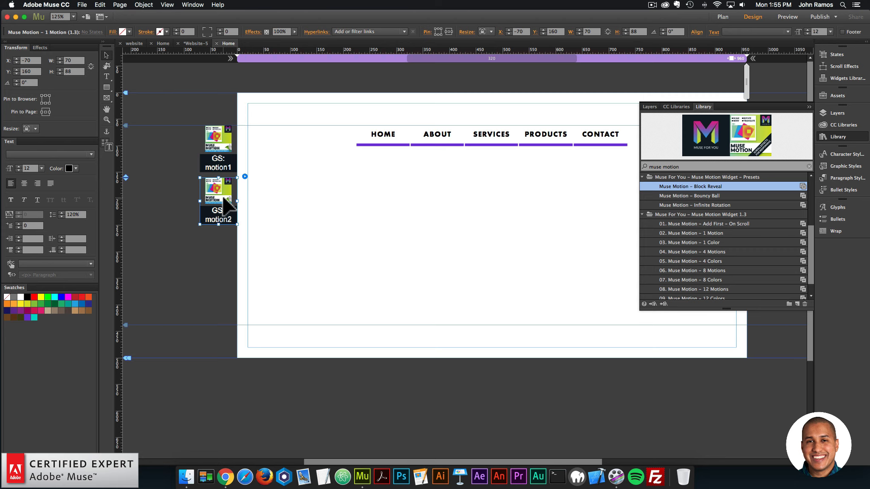
left_click(225, 162)
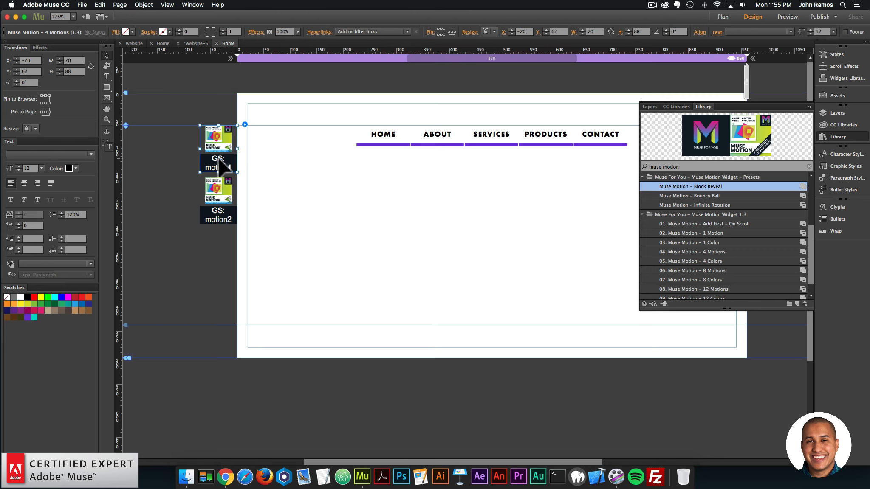
left_click(220, 188)
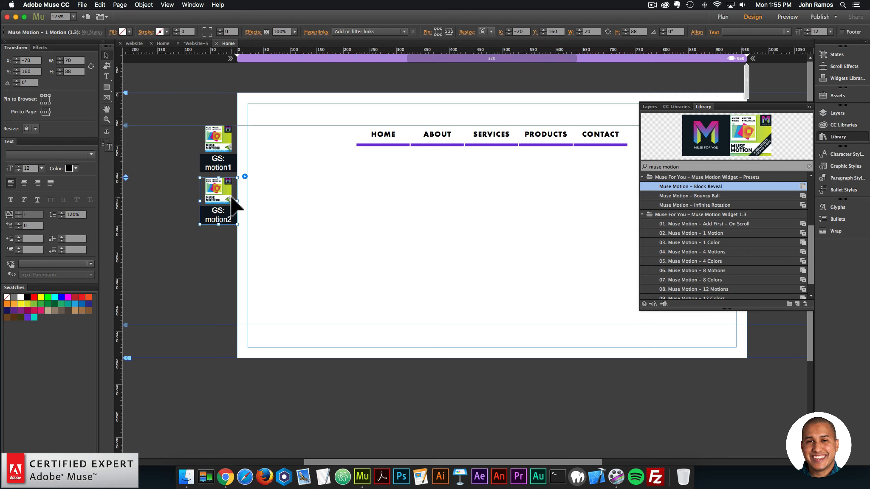
key("Delete")
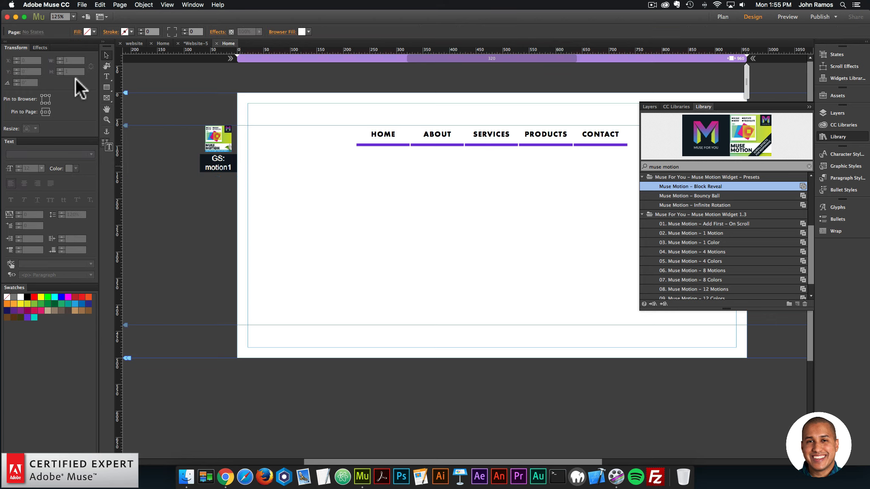
Step: Draw a rectangle about 495 by 166 below the menu and fill it with the menu bars' purple from My Library
left_click(107, 87)
left_click_drag(342, 195, 606, 284)
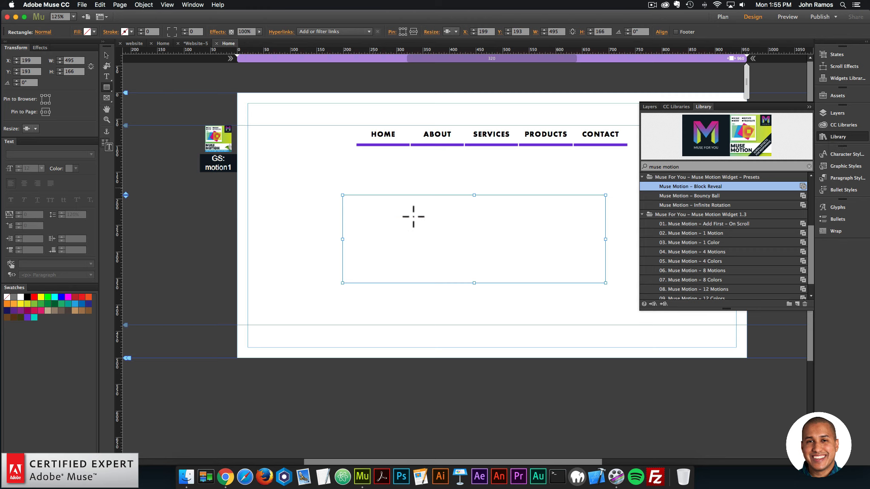
left_click(858, 125)
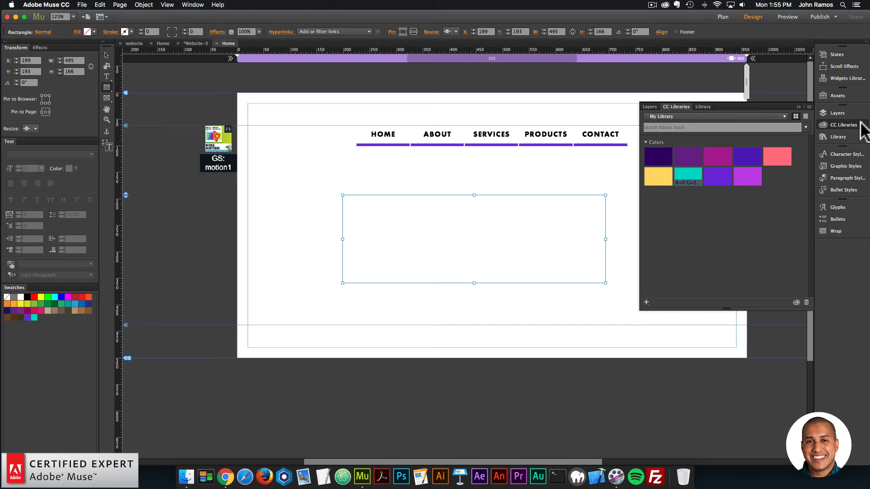
left_click(718, 178)
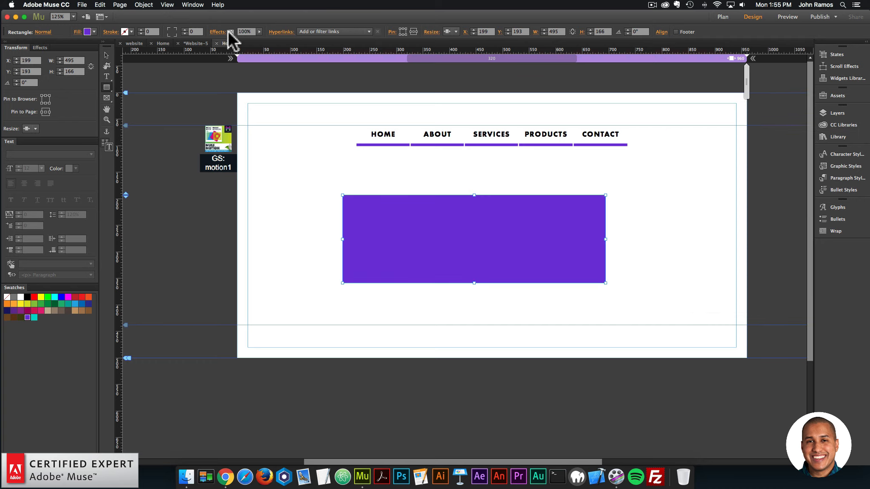
Step: Reduce the purple rectangle's opacity to 0%
left_click(258, 33)
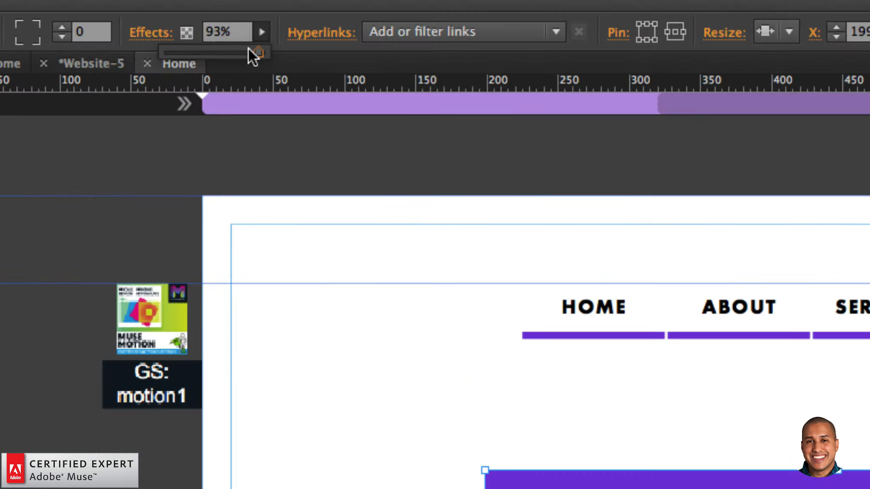
left_click_drag(249, 48, 146, 47)
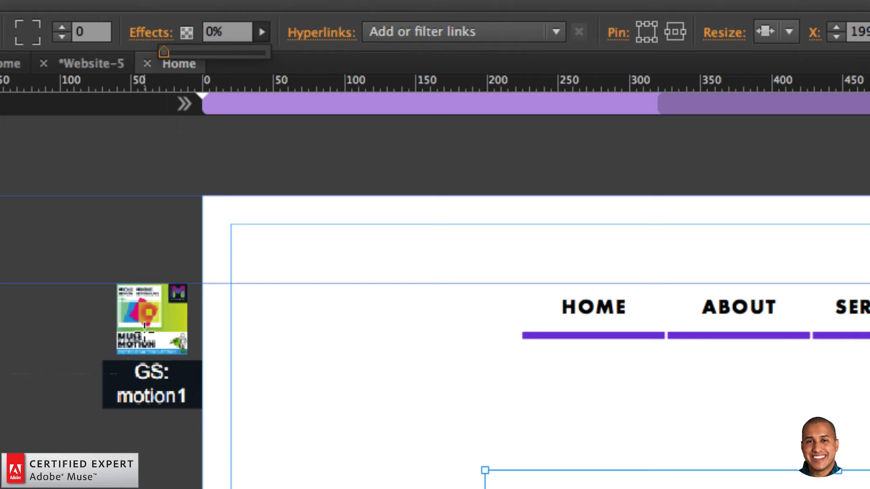
key("v")
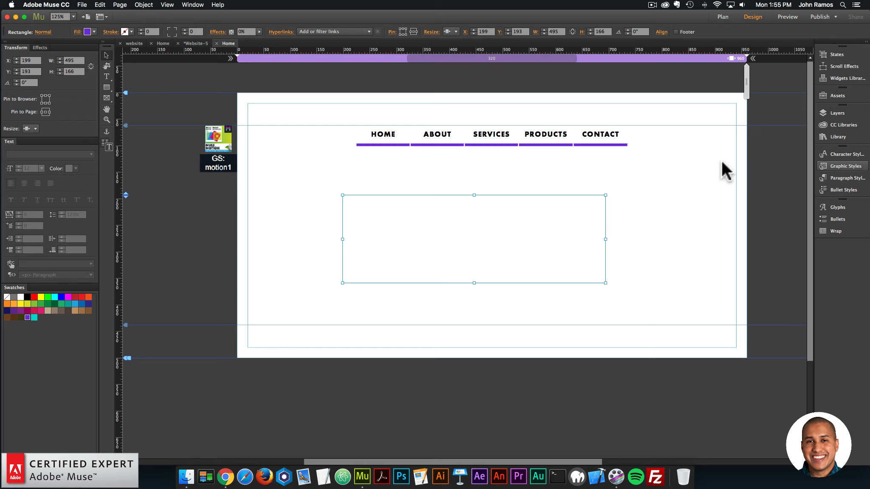
Step: Check the graphic style name in the remaining Muse Motion widget's options
left_click(218, 138)
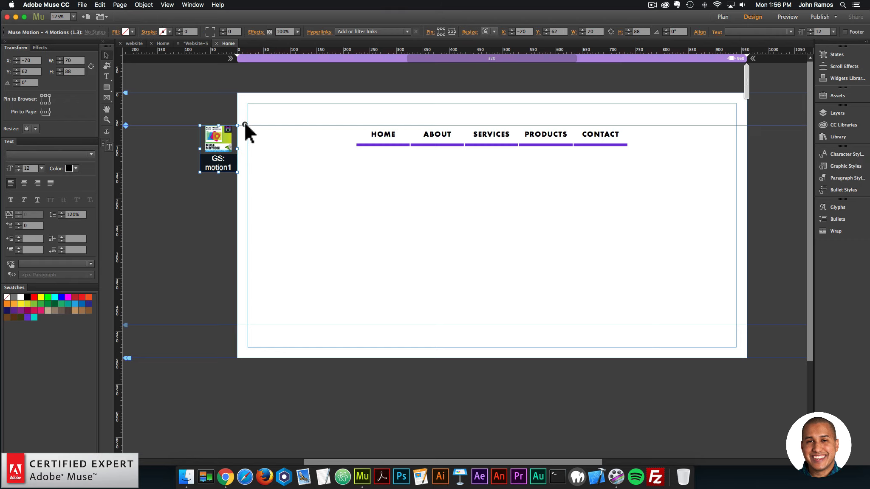
left_click(244, 125)
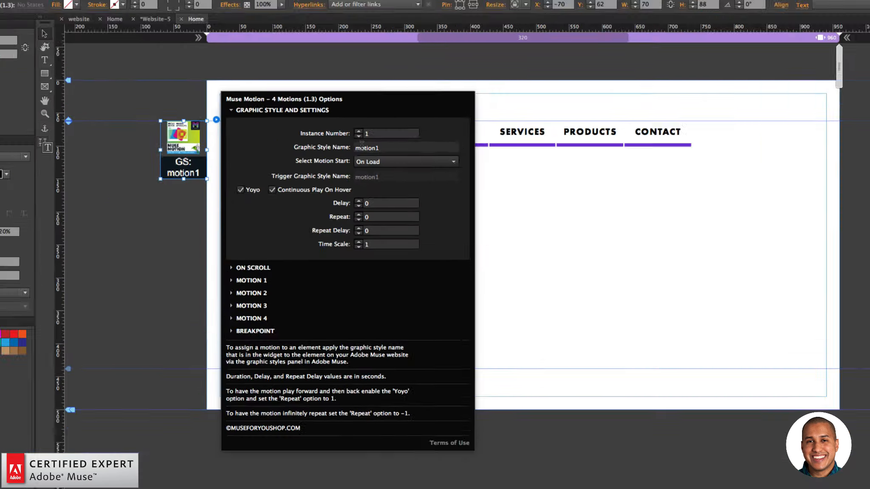
left_click(809, 411)
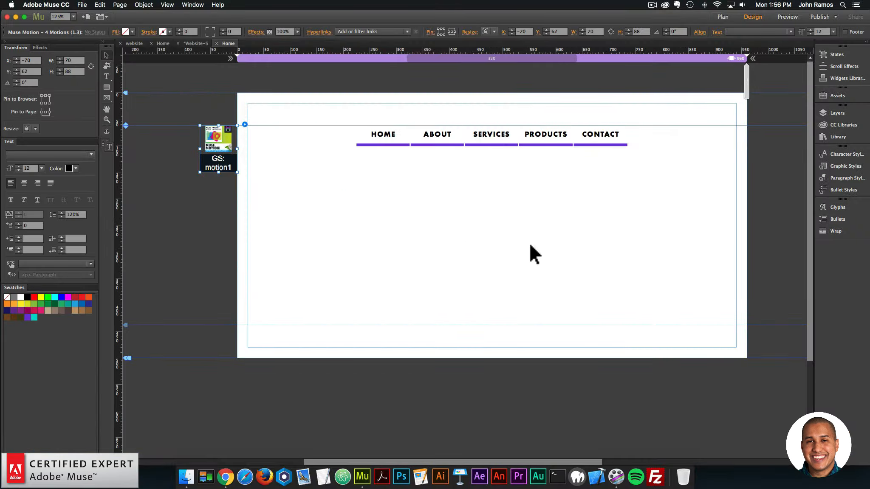
Step: Create a graphic style named motion1 from the transparent purple rectangle
left_click(809, 411)
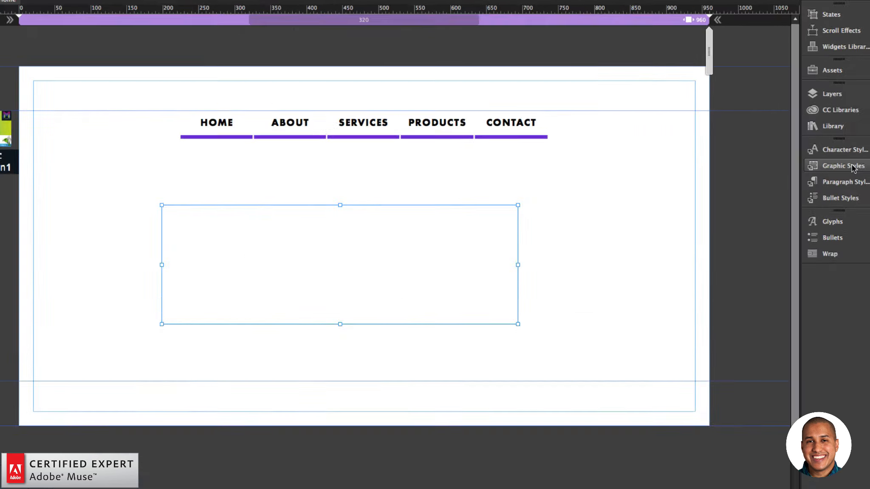
left_click(847, 167)
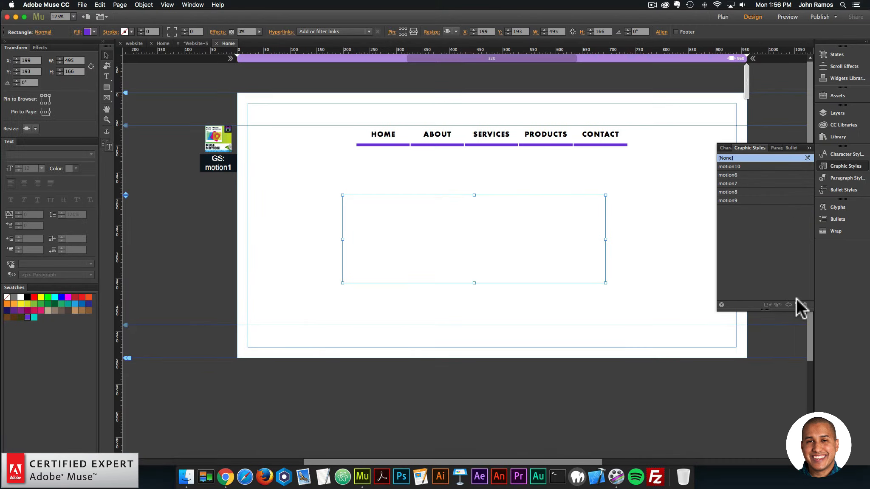
double_click(726, 206)
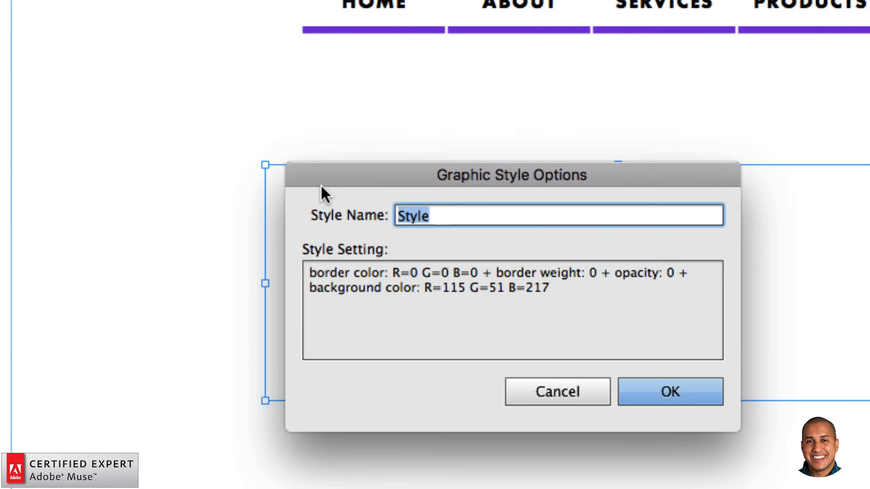
type("motion")
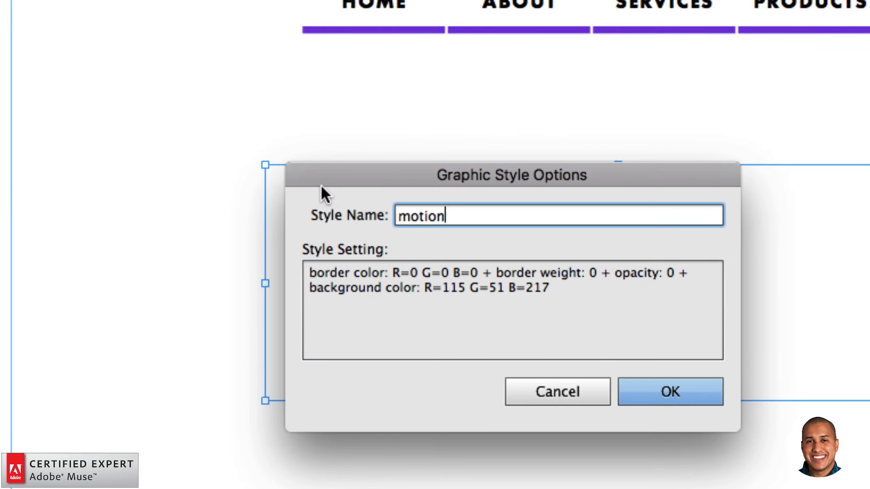
type("1")
key("Return")
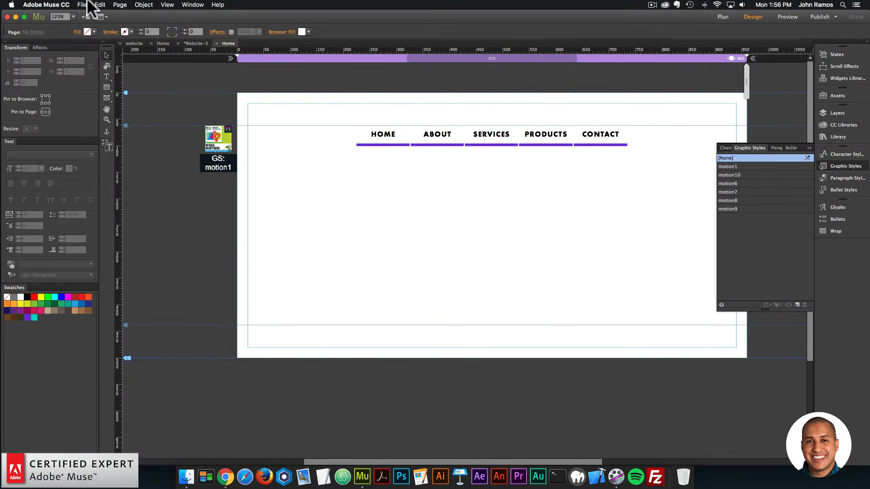
Step: Preview the page in the browser to check the motion1 animation, then return to the Muse design
left_click(86, 4)
left_click(100, 137)
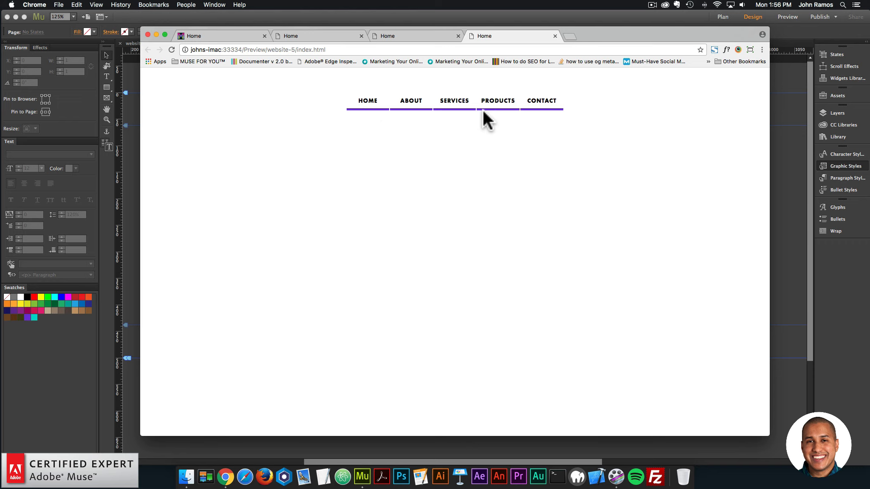
left_click(786, 190)
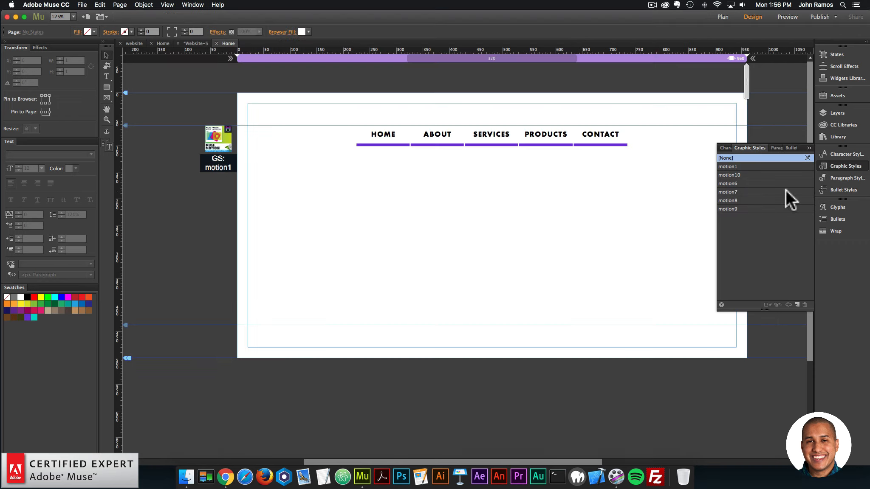
Step: Delete the transparent rectangle below the menu
left_click(494, 202)
key("Delete")
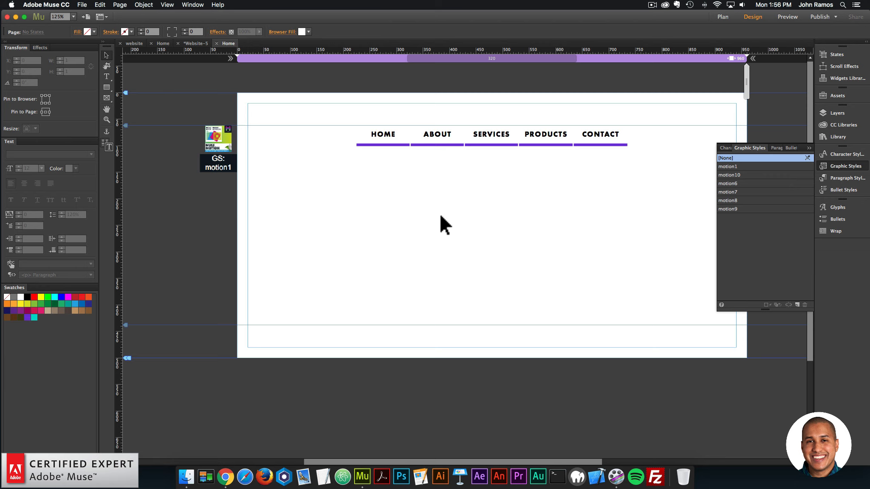
left_click(219, 140)
Step: Apply the motion1 graphic style to the purple bar under HOME
left_click(373, 145)
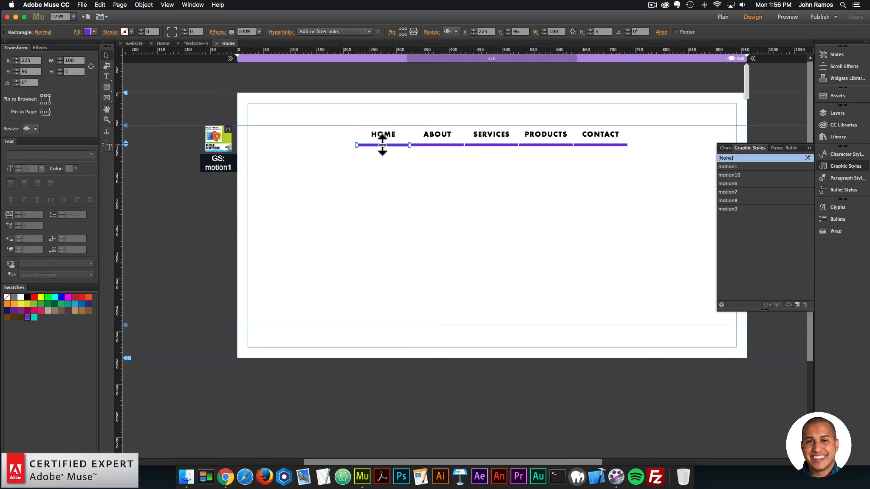
key("super+equal")
key("super+equal")
key("super+equal")
key("super+equal")
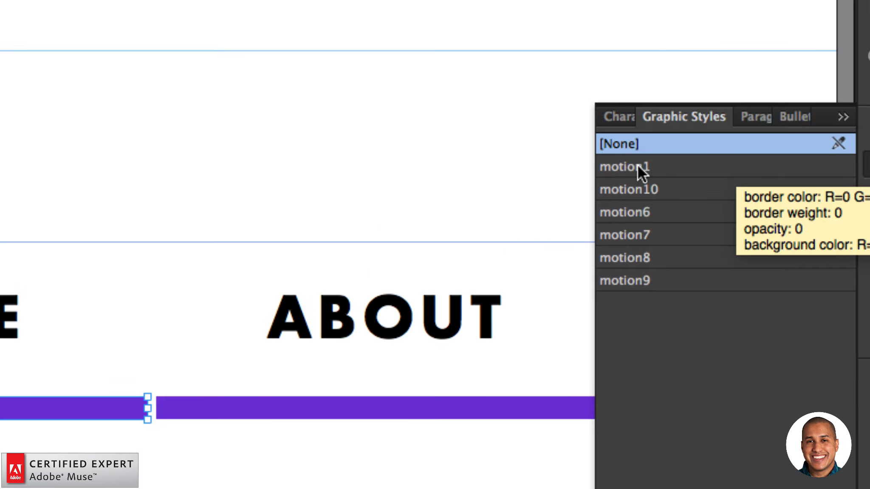
left_click(638, 167)
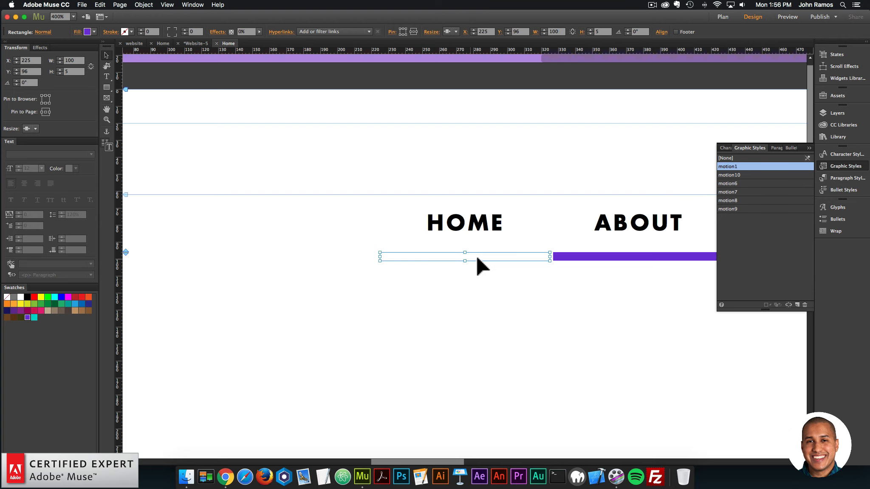
left_click(836, 165)
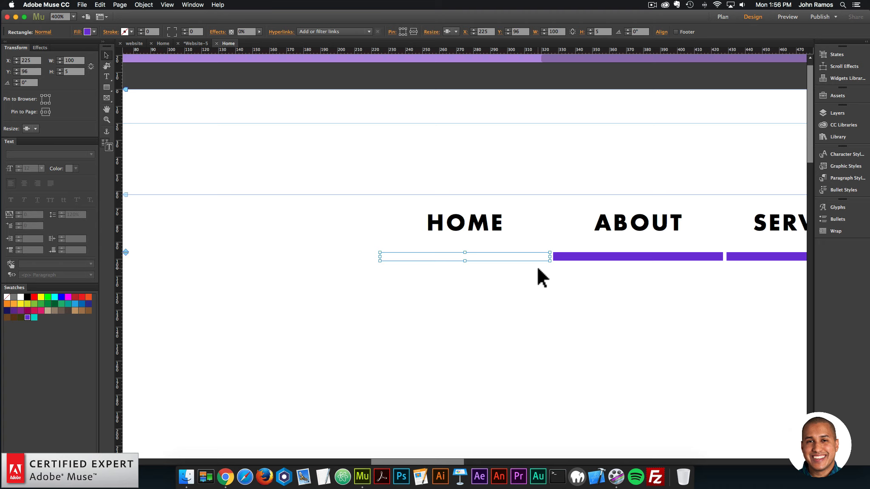
Step: Set the motion1 widget's motion start to On Hover
key("super+minus")
key("super+minus")
key("super+minus")
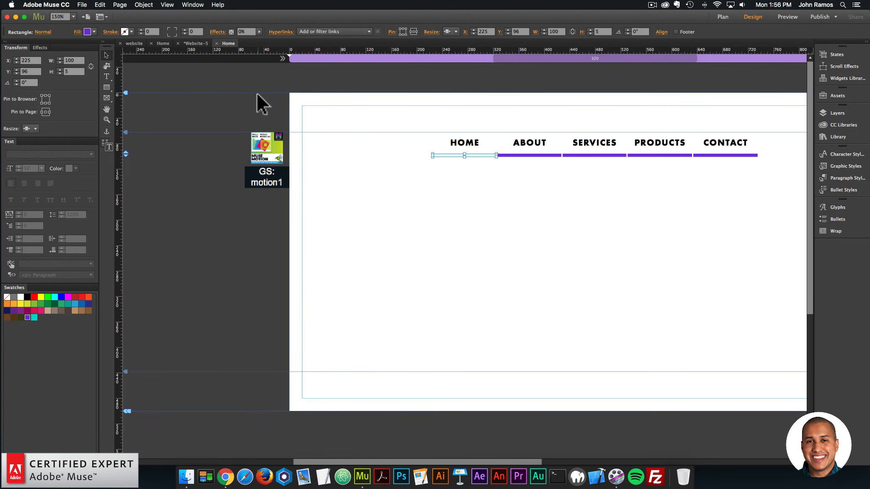
left_click(364, 384)
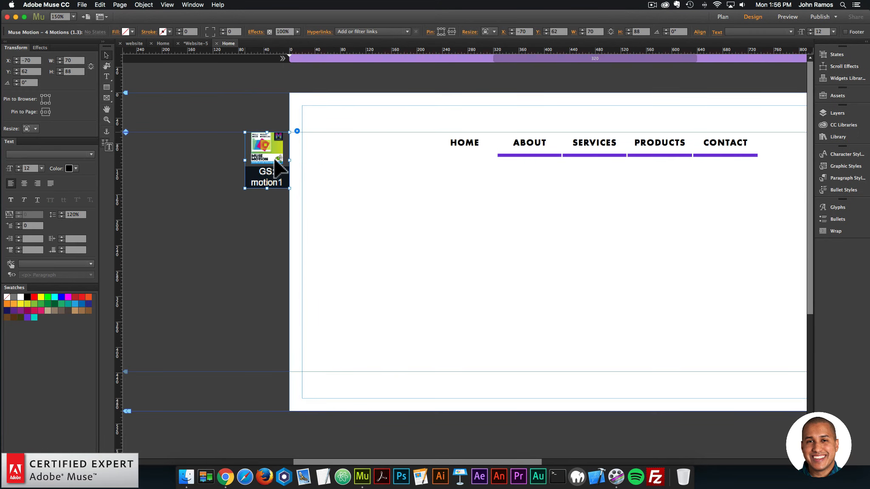
left_click(297, 129)
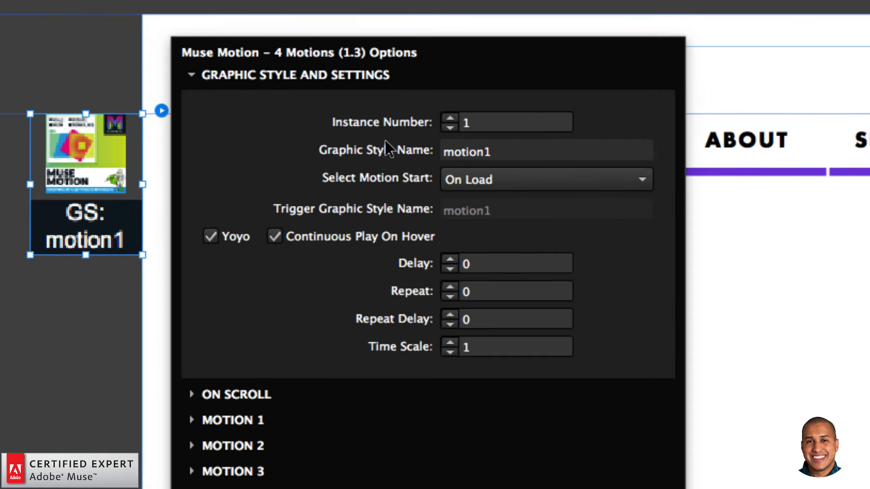
left_click(473, 183)
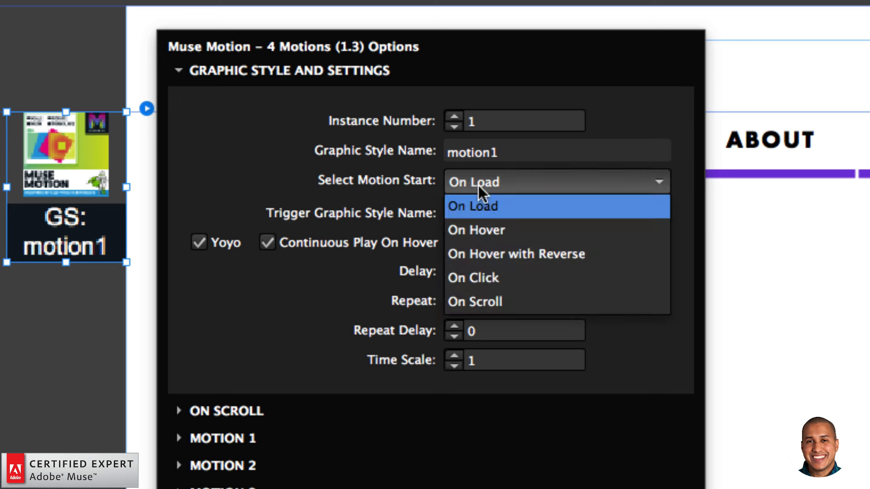
left_click(470, 222)
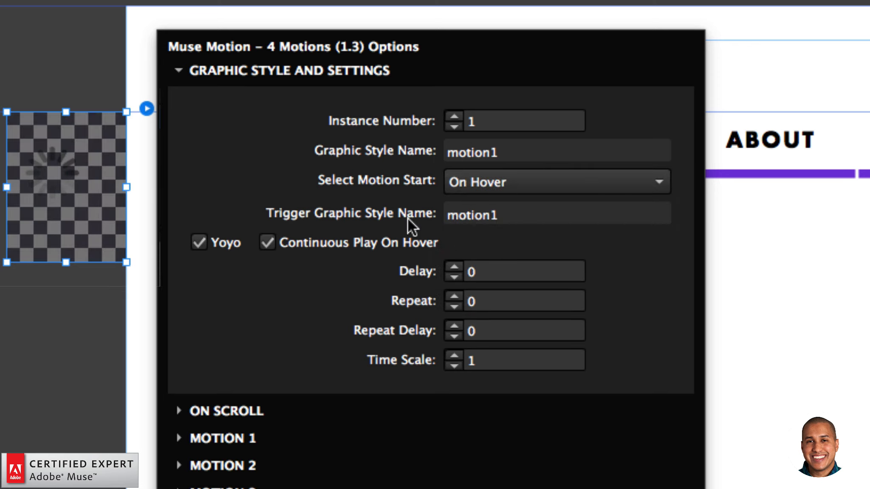
Step: Set the motion1 widget's trigger graphic style name to motion6
left_click(501, 215)
double_click(501, 214)
type("m")
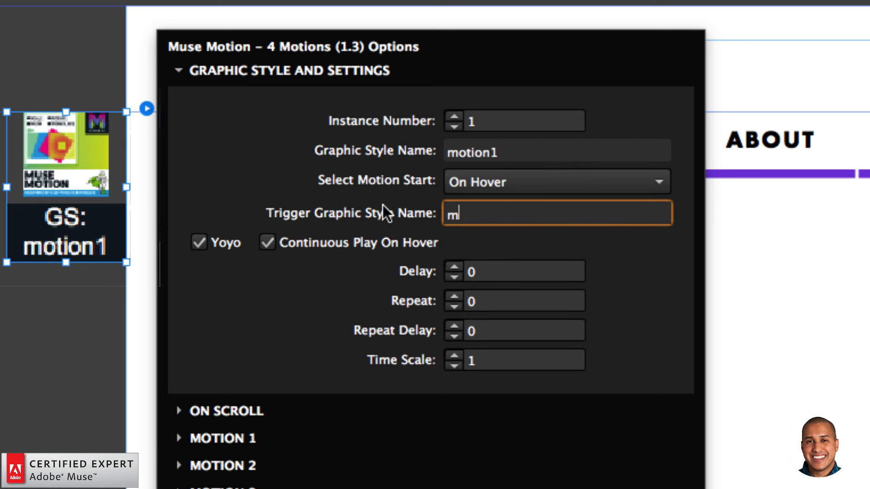
type("otion6")
key("Return")
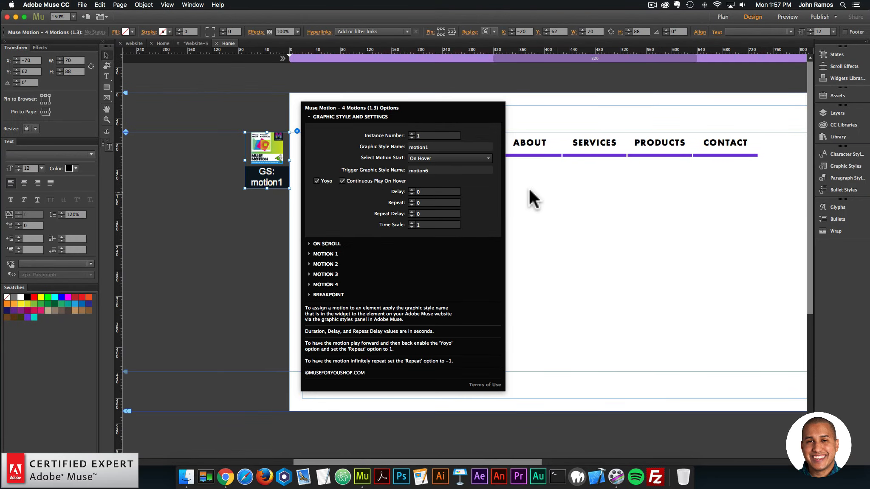
left_click(533, 197)
Step: Check which graphic style is assigned to the HOME menu item
left_click(467, 144)
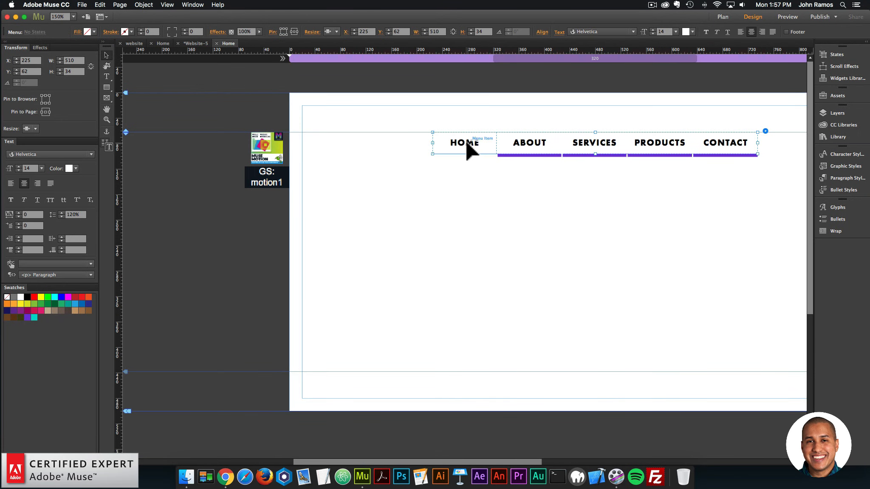
left_click(465, 142)
left_click(853, 166)
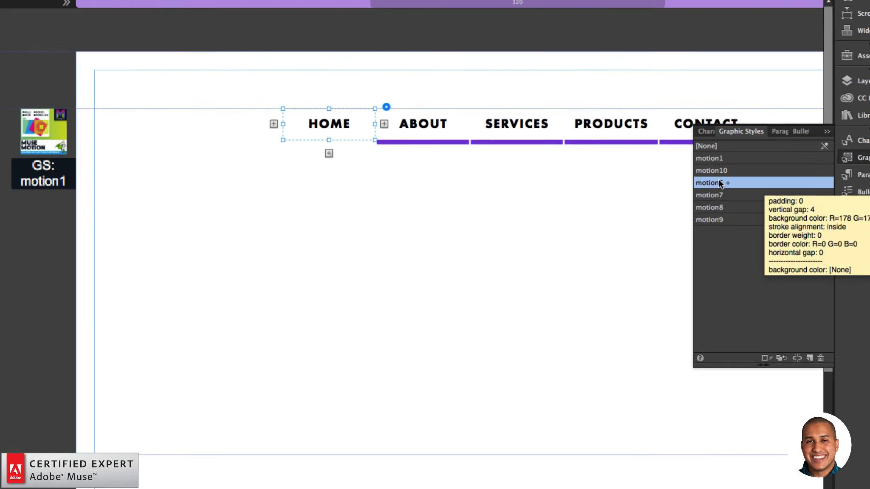
left_click(42, 133)
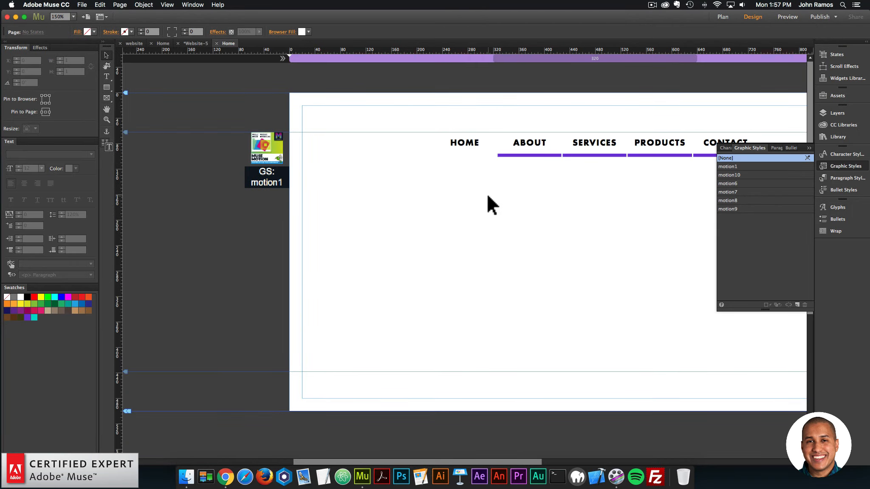
Step: Preview the page in the browser to test the HOME item's hover animation
left_click(81, 4)
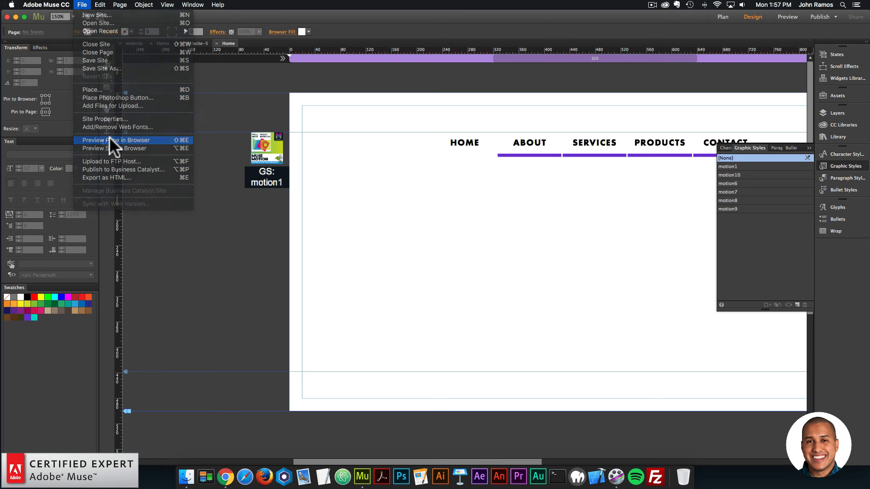
left_click(110, 137)
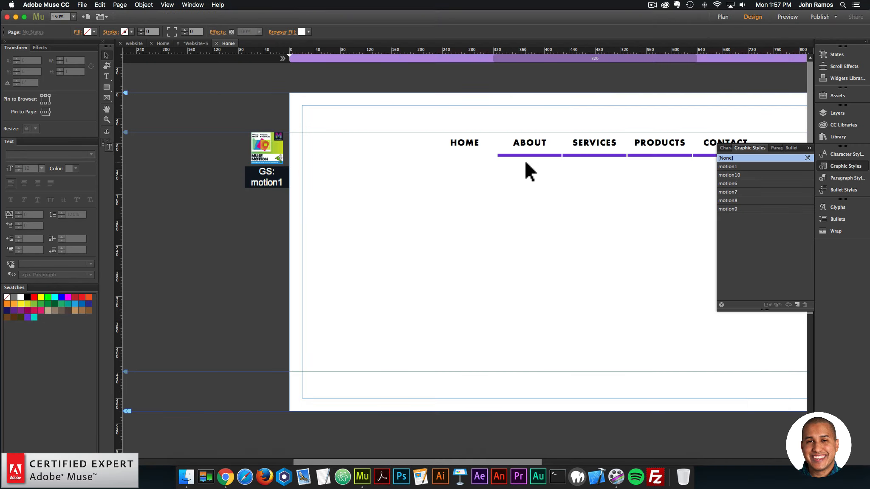
Step: Create a graphic style named motion2 from the purple bar under ABOUT
left_click(529, 155)
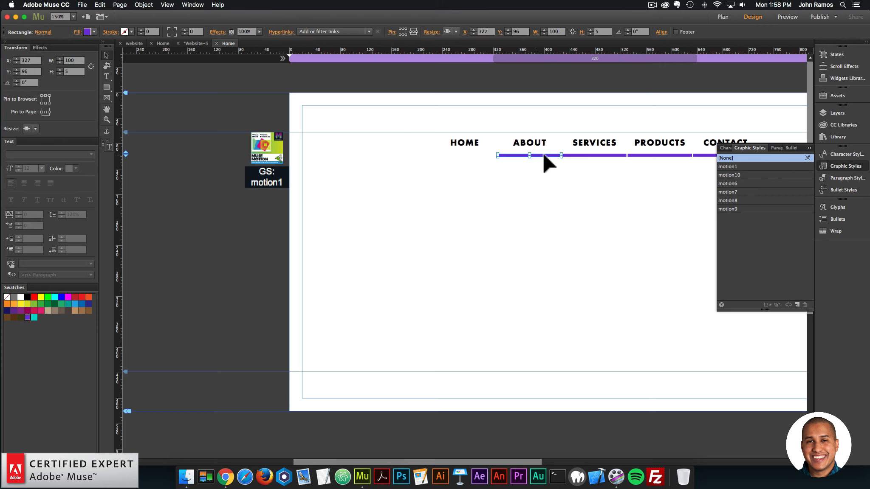
key("super+equal")
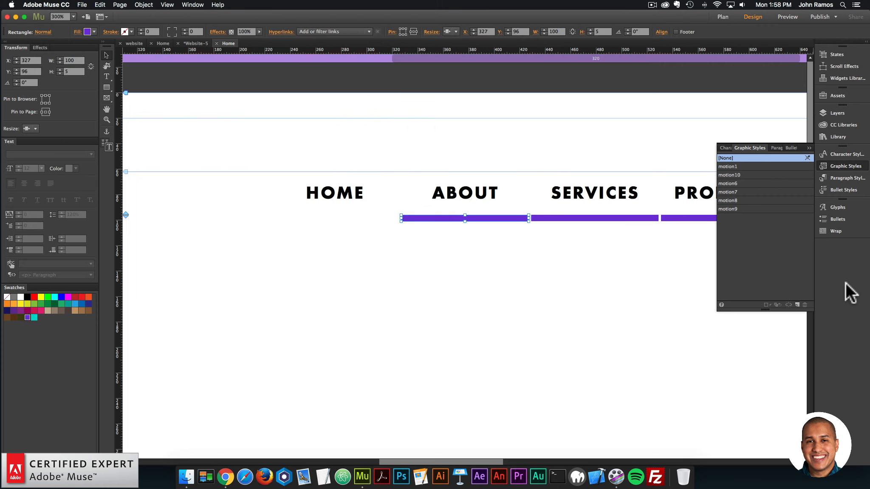
left_click(796, 304)
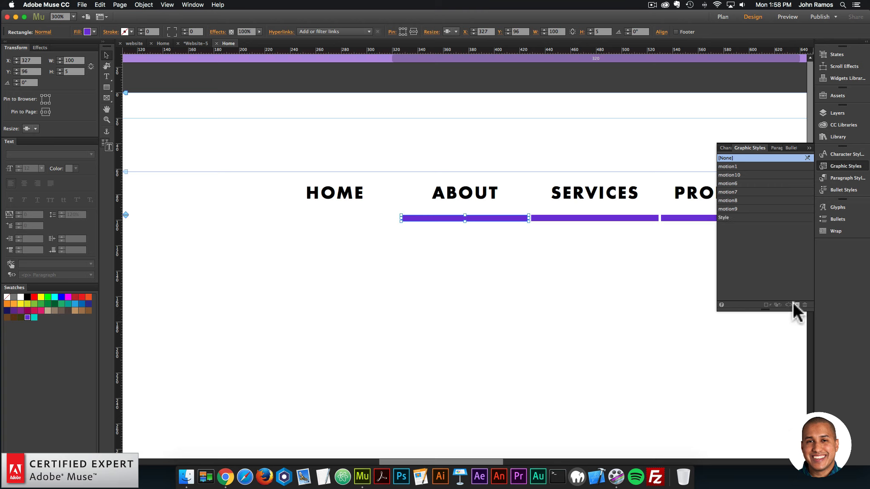
double_click(725, 215)
type("motion2")
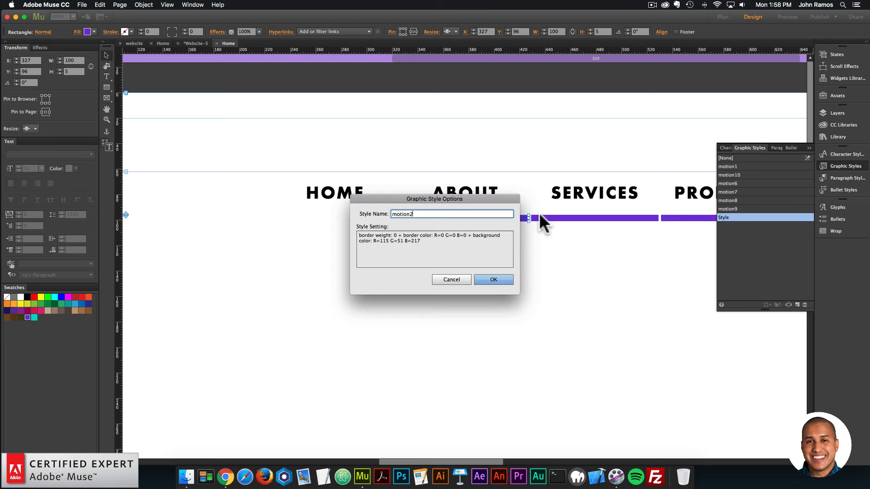
key("Return")
Step: Create a graphic style named motion3 from the purple bar under SERVICES
left_click(560, 217)
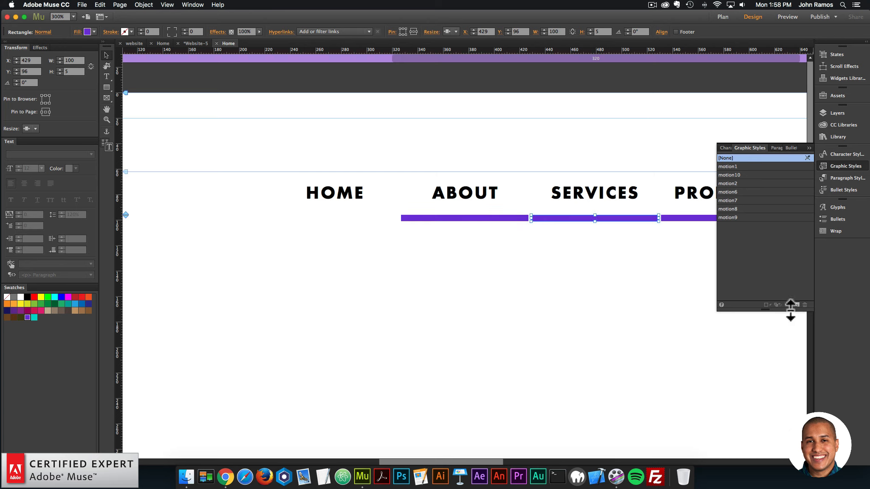
double_click(726, 226)
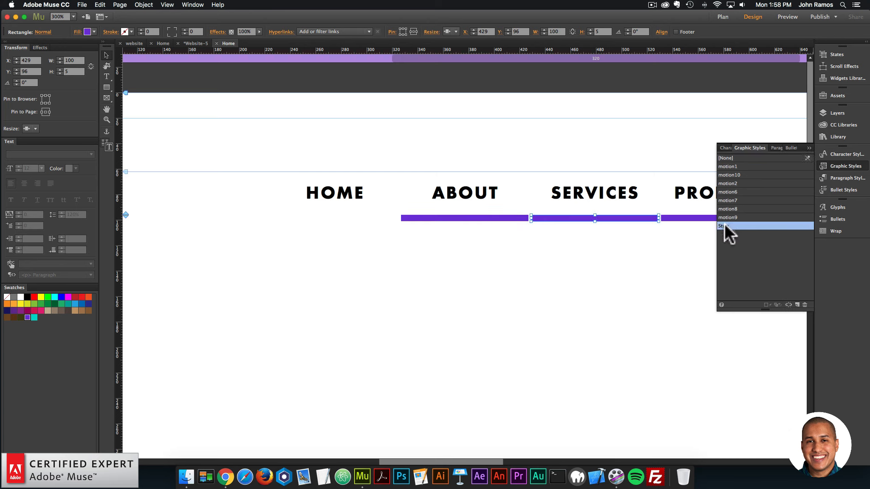
key("Return")
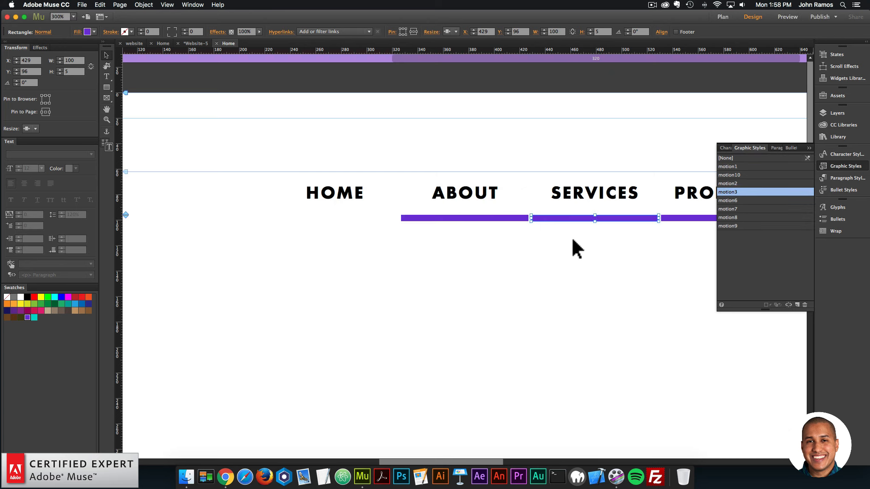
Step: Create a graphic style named motion4 from the purple bar under PRODUCTS
left_click(690, 217)
left_click(796, 305)
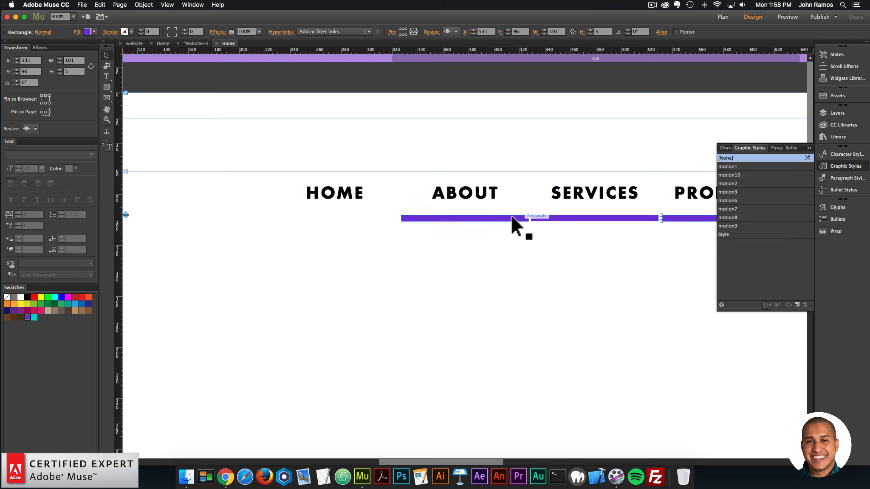
double_click(727, 234)
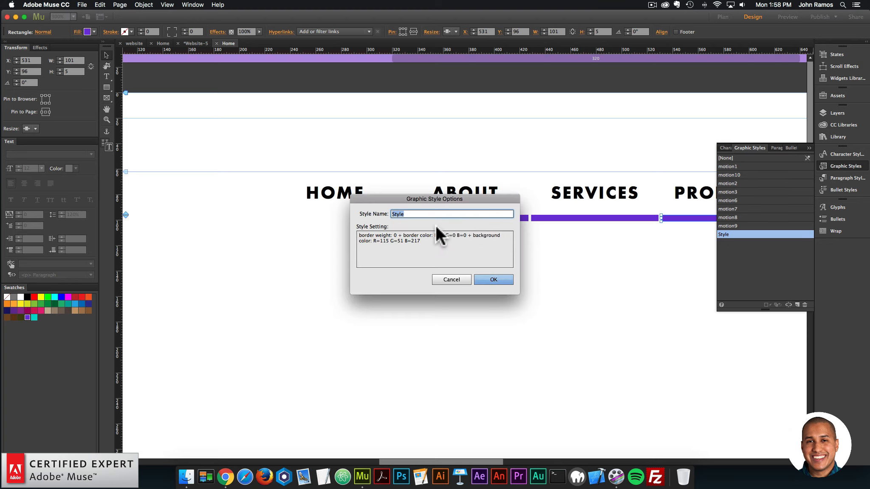
type("motion4")
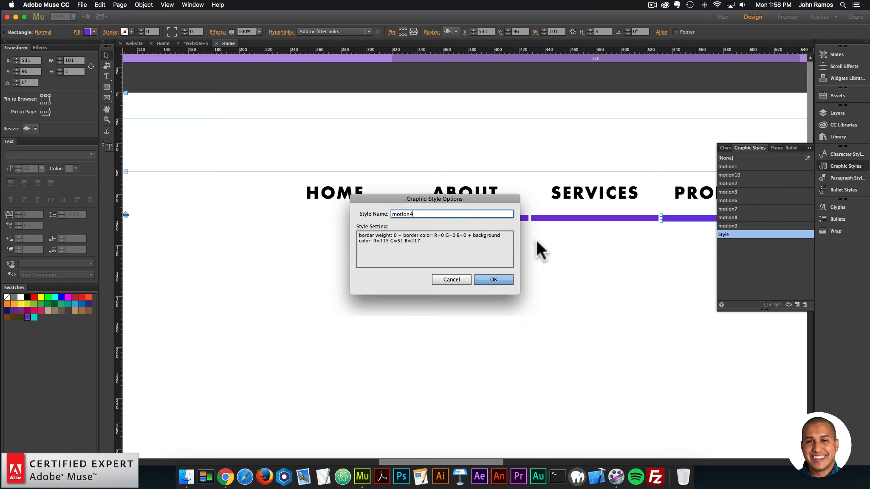
key("Return")
Step: Create a graphic style named motion5 from the purple bar under CONTACT
left_click_drag(497, 461, 543, 462)
left_click(629, 218)
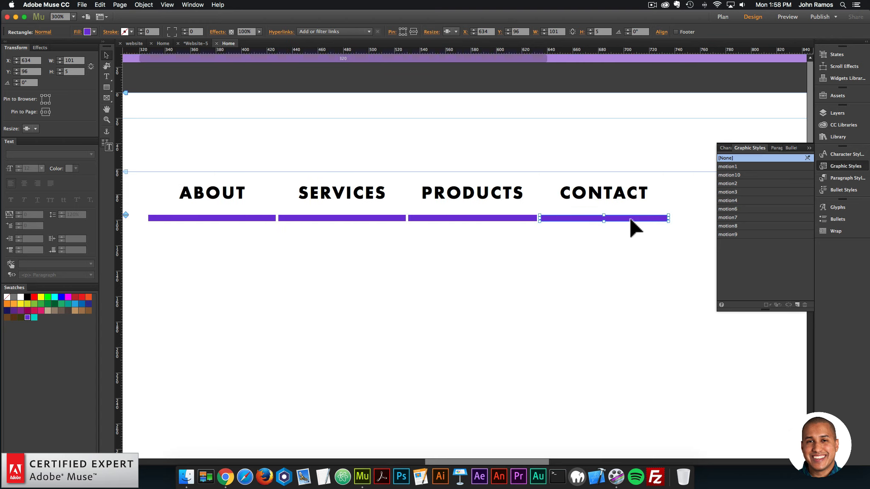
left_click(796, 305)
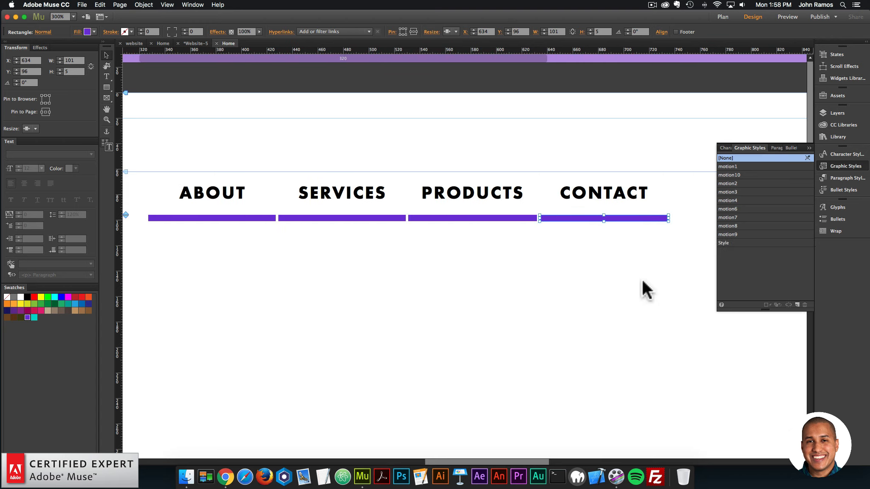
double_click(726, 244)
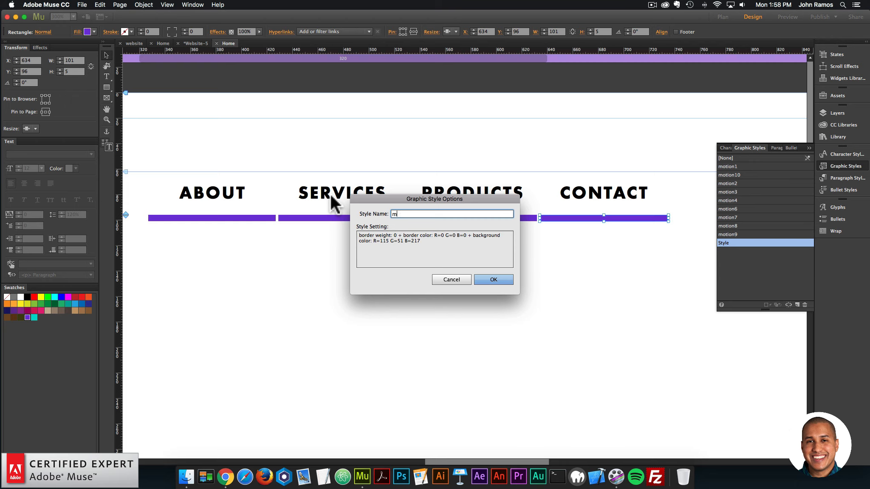
key("Return")
left_click(340, 319)
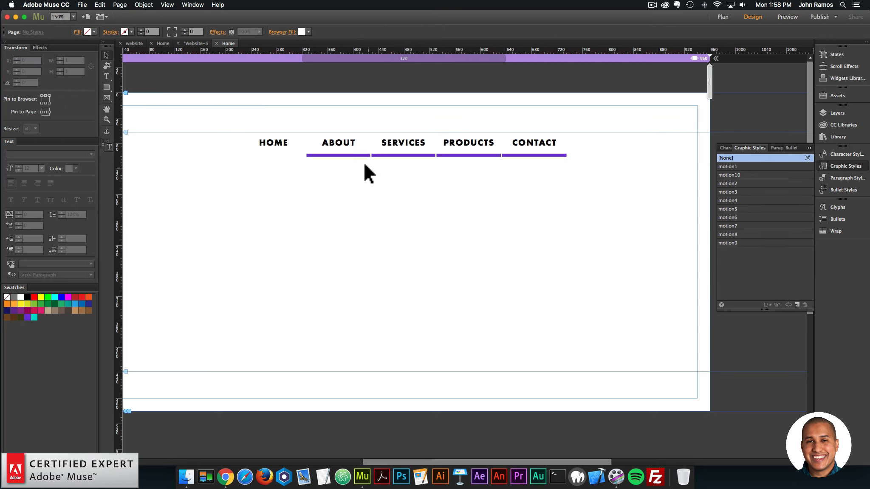
Step: Set the opacity of the four purple bars under ABOUT, SERVICES, PRODUCTS and CONTACT to 0%
left_click(363, 156)
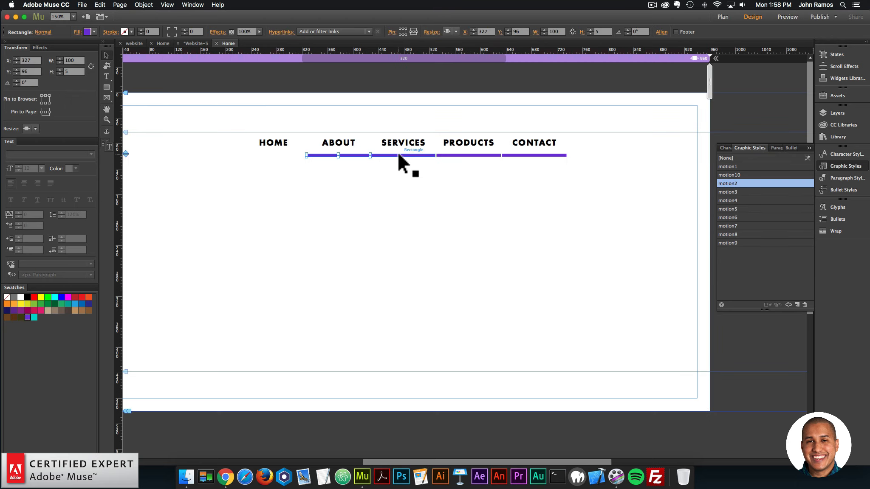
left_click(397, 155, "shift")
left_click(456, 155, "shift")
left_click(519, 156, "shift")
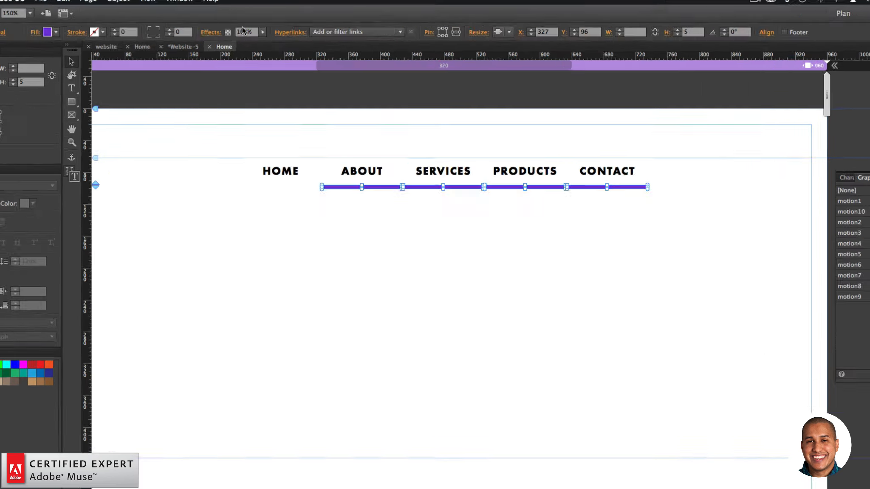
left_click(258, 32)
left_click_drag(288, 57, 169, 59)
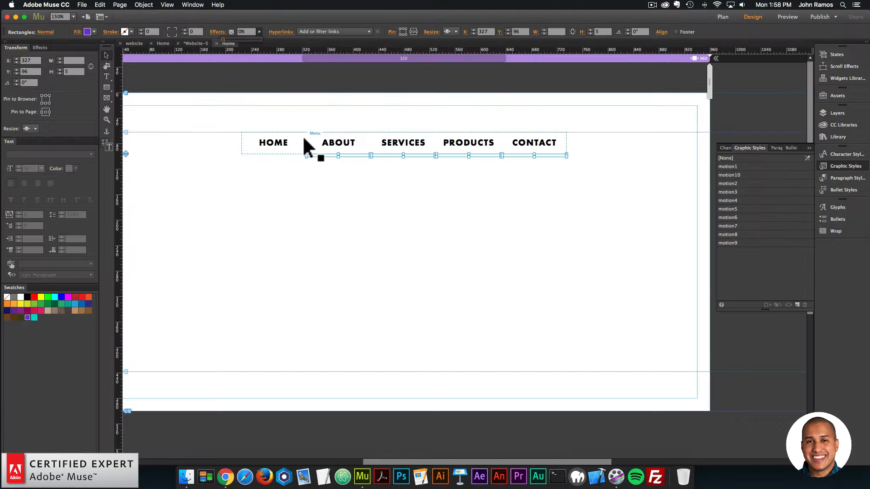
left_click(344, 278)
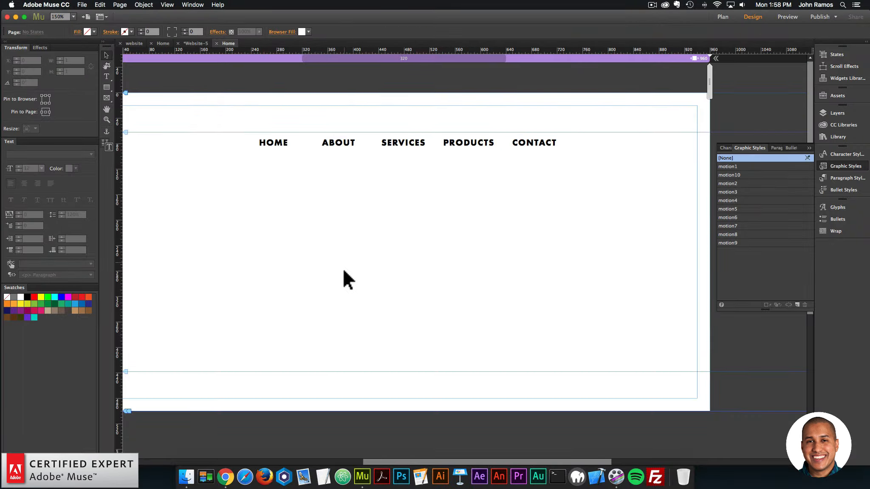
Step: Duplicate the motion1 widget and place the copy directly below it, at about X -70, Y 162
scroll(347, 459, "left", 5)
left_click(268, 152)
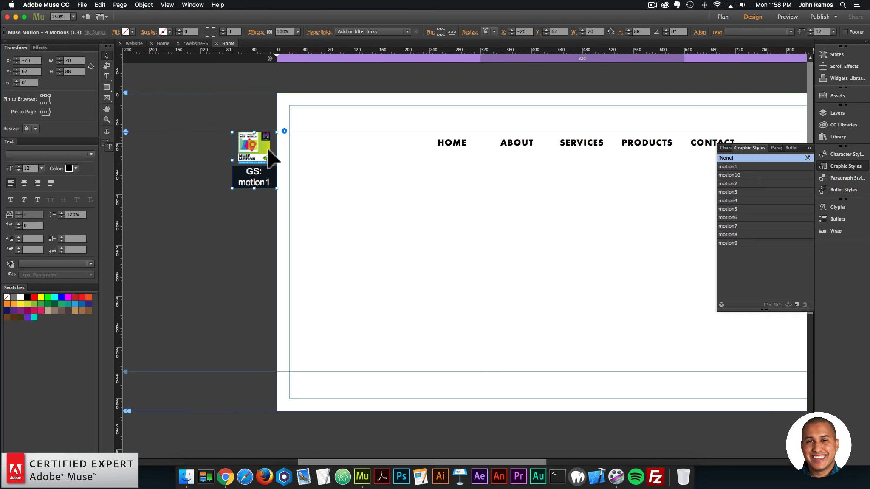
left_click_drag(448, 250, 258, 225)
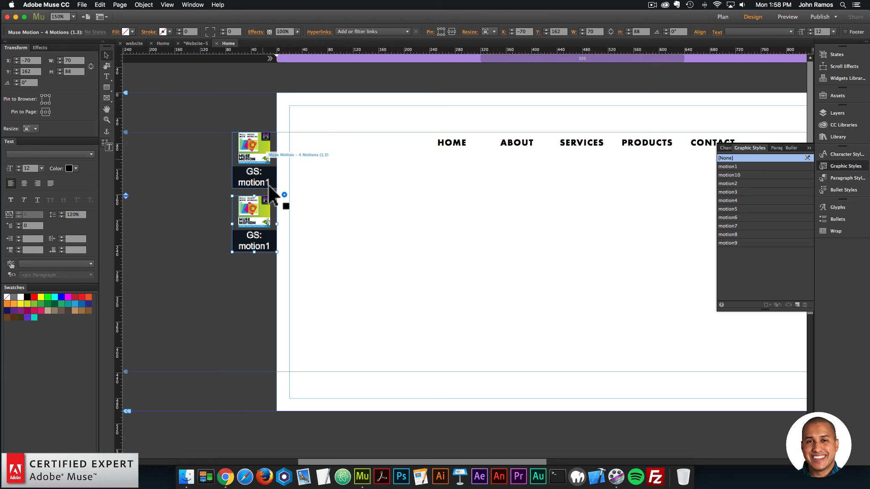
Step: Set the copied widget's graphic style name to motion2 and its trigger graphic style name to motion7
left_click(284, 194)
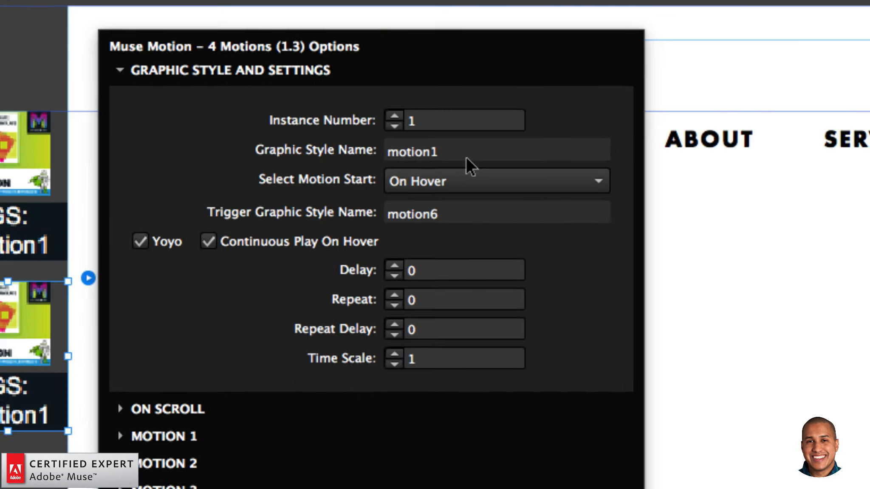
left_click(432, 146)
key("BackSpace")
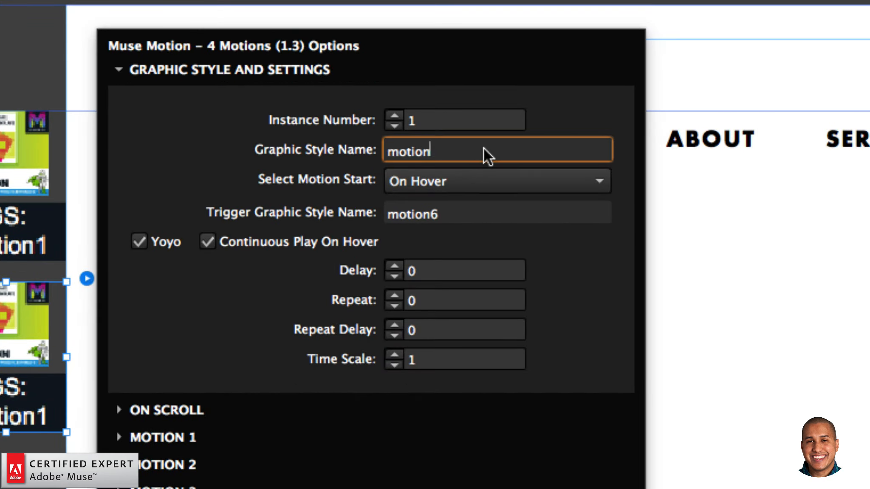
type("2")
left_click(462, 208)
key("BackSpace")
type("7")
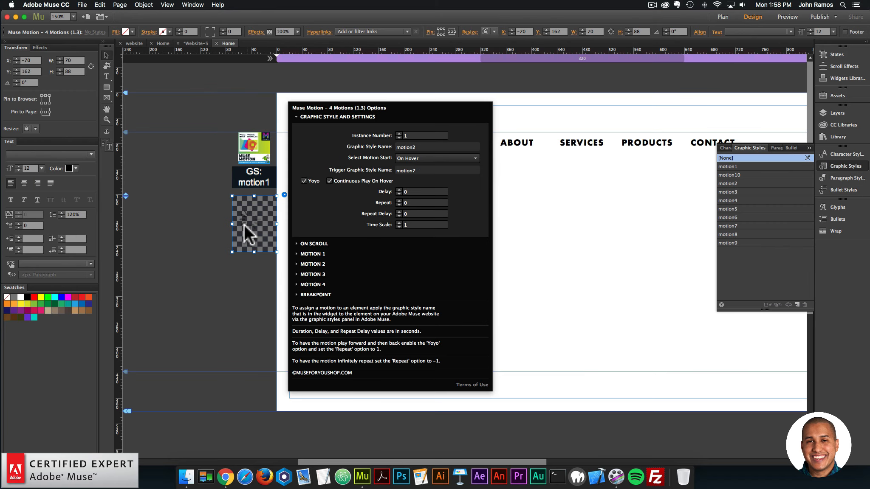
Step: Paste another copy of the motion1 widget and place it below the motion2 widget, at about X -70, Y 266
left_click(249, 234)
key("super+v")
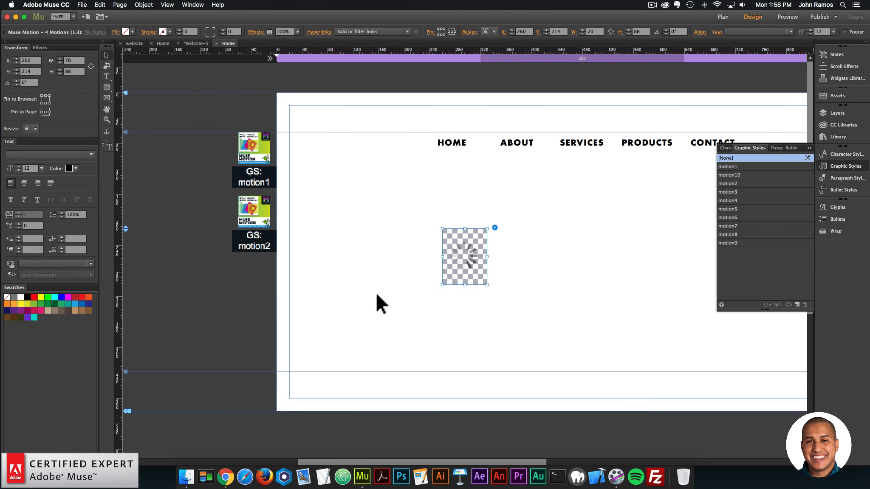
left_click_drag(450, 250, 260, 279)
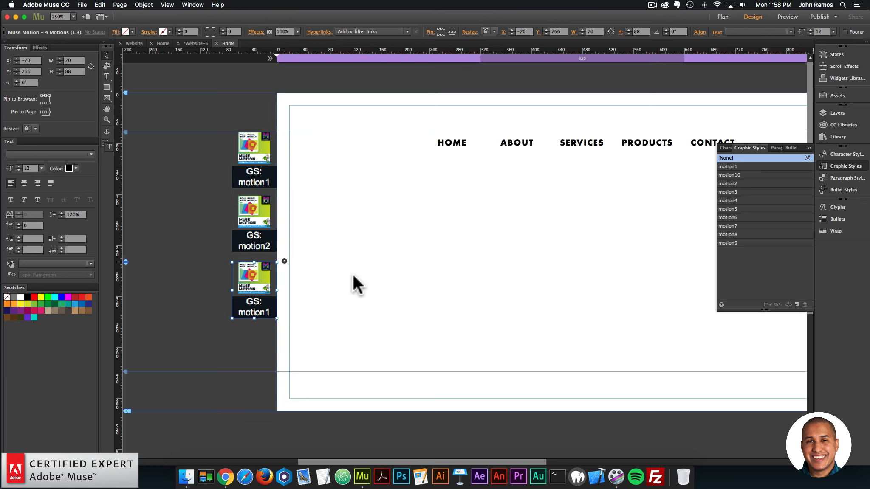
Step: Set the third widget's graphic style name to motion3 and its trigger graphic style name to motion8
left_click(284, 260)
left_click_drag(416, 146, 408, 147)
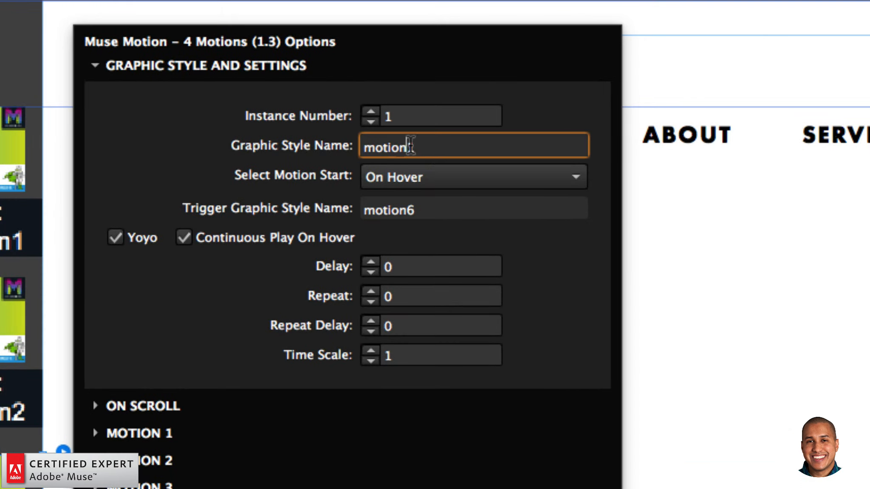
type("3")
left_click(438, 207)
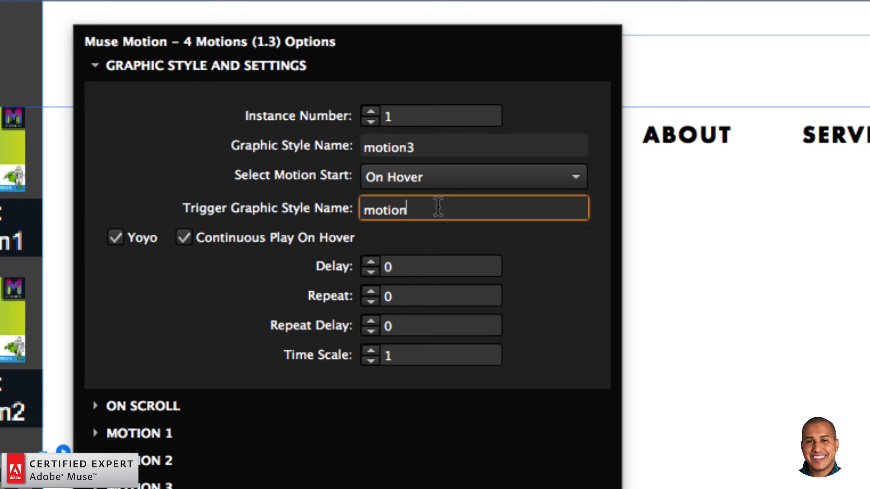
type("8")
key("Return")
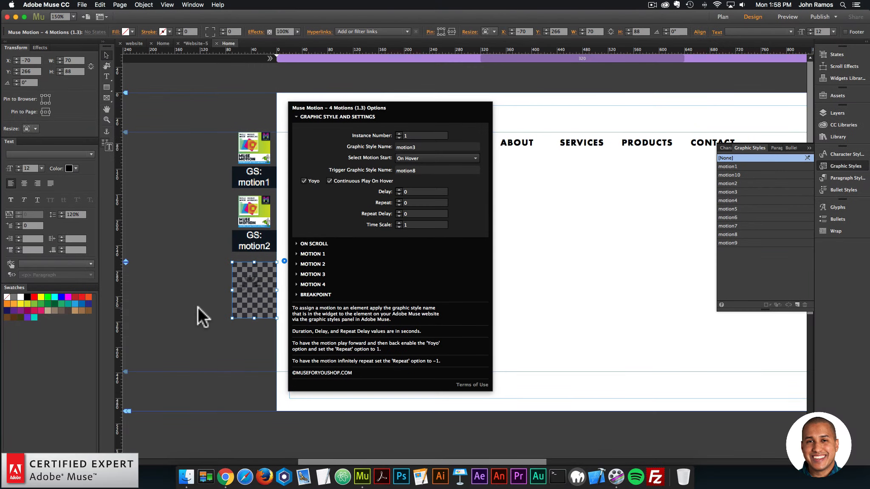
Step: Paste a fourth motion widget and place it below the motion3 widget, at about X -70, Y 370
left_click(238, 300)
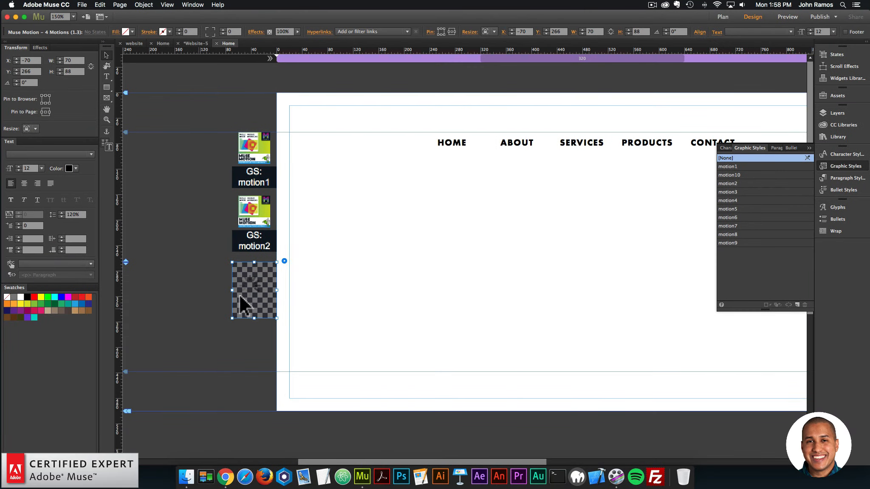
key("super+c")
key("super+v")
left_click_drag(461, 257, 251, 361)
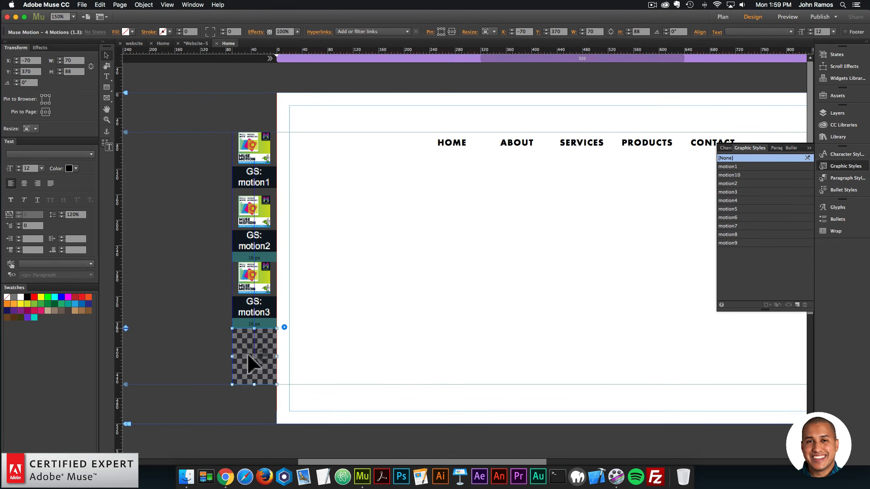
Step: Set the fourth widget's graphic style name to motion4 and its trigger graphic style name to motion9
left_click(284, 327)
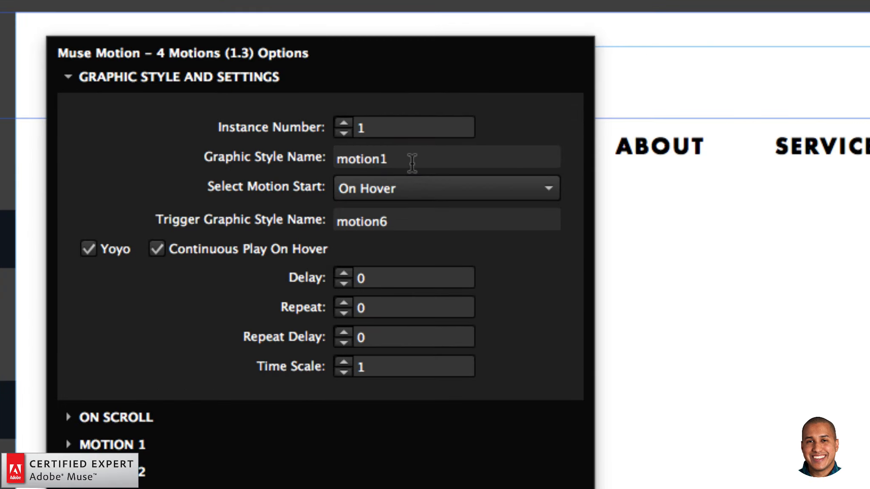
left_click(422, 149)
key("BackSpace")
type("4")
left_click(410, 214)
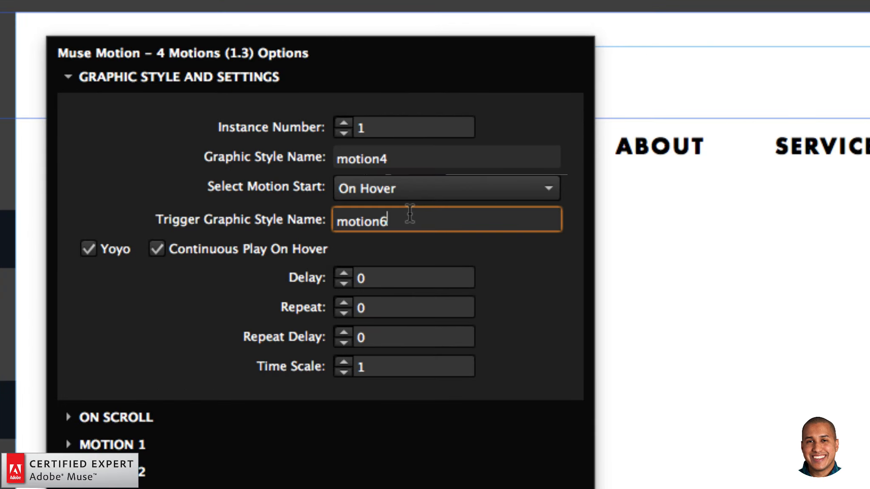
type("9")
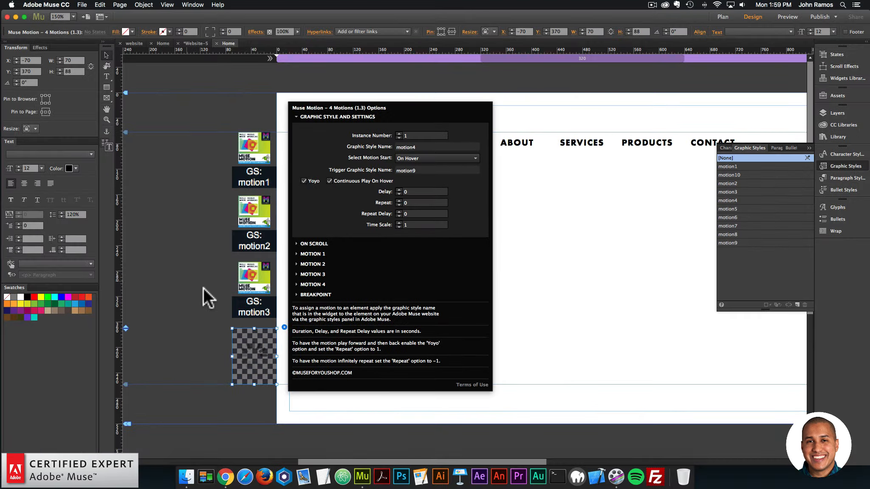
Step: Paste a fifth motion widget and place it below the motion4 widget, at about X -70, Y 470
left_click(223, 307)
key("super+v")
left_click_drag(473, 255, 268, 412)
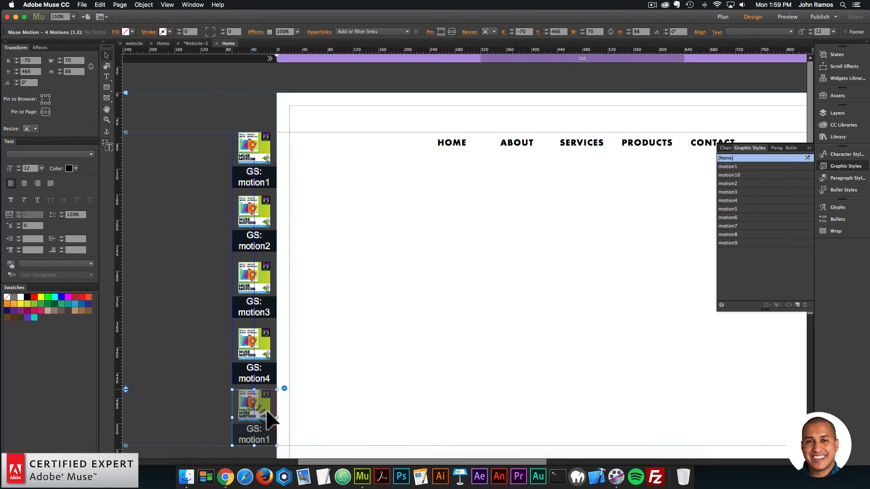
Step: Set the fifth widget's graphic style name to motion5 and its trigger graphic style name to motion10
left_click(284, 390)
left_click(424, 143)
key("BackSpace")
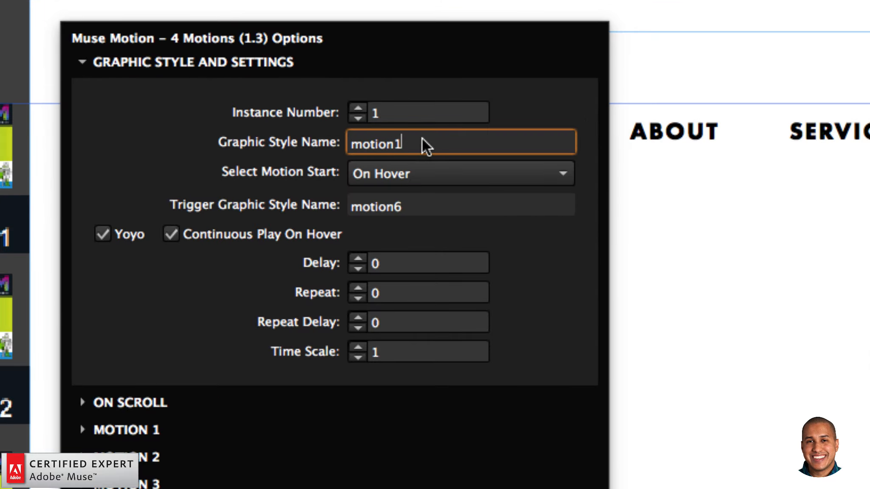
type("5")
left_click(411, 205)
key("BackSpace")
type("1")
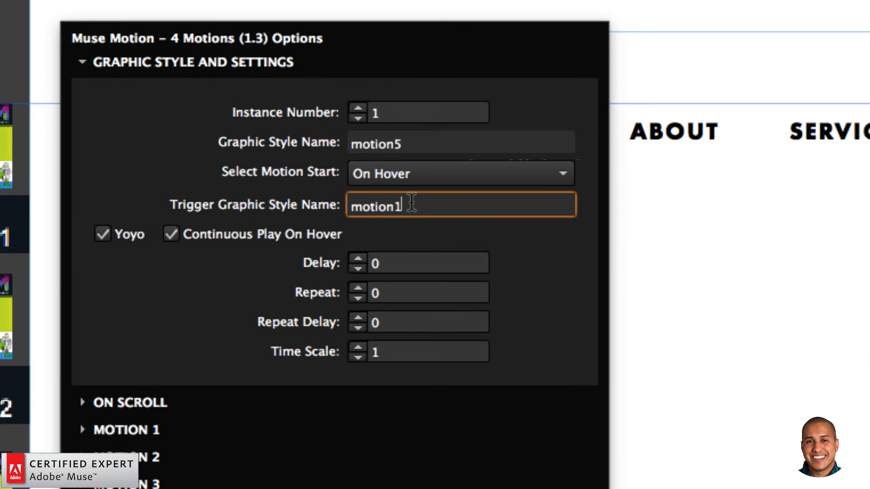
type("0")
key("Return")
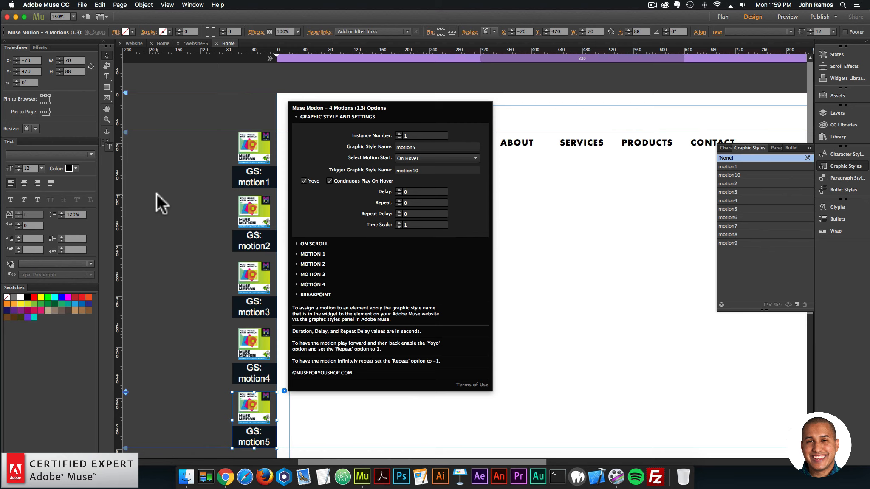
left_click(178, 196)
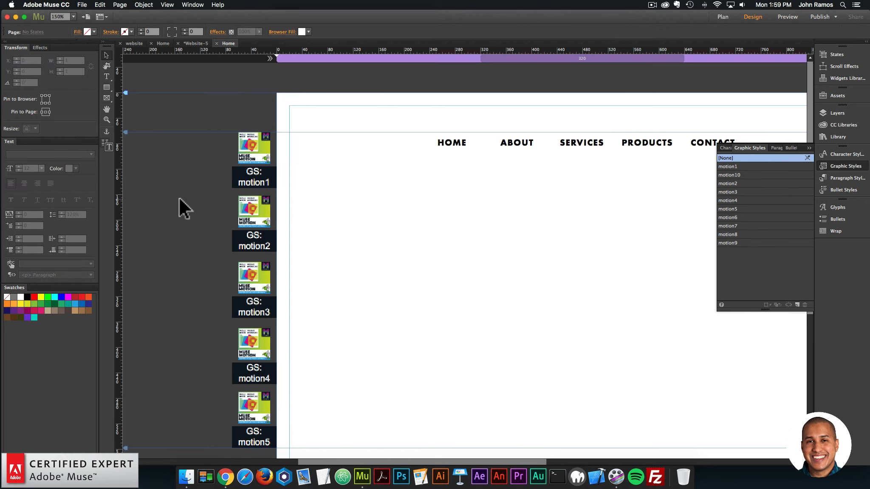
Step: Preview the page in the browser and check how the purple bars animate when the menu items are hovered over
left_click(81, 5)
left_click(97, 140)
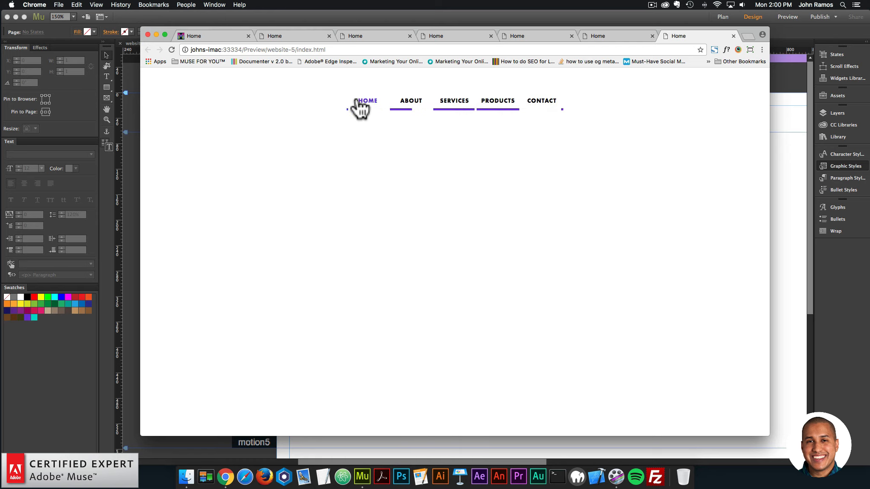
left_click(135, 245)
Step: Turn off Continuous Play On Hover in the motion1, motion2 and motion3 widgets
left_click(284, 131)
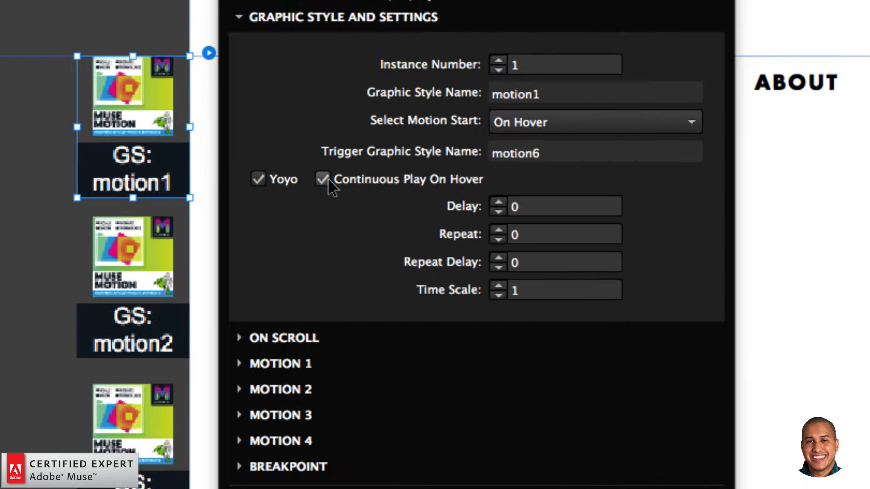
left_click(330, 181)
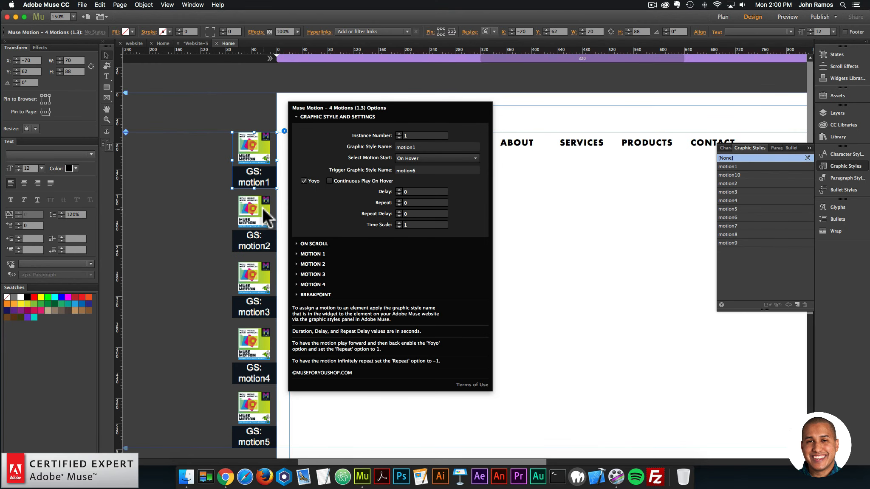
left_click(263, 208)
left_click(283, 194)
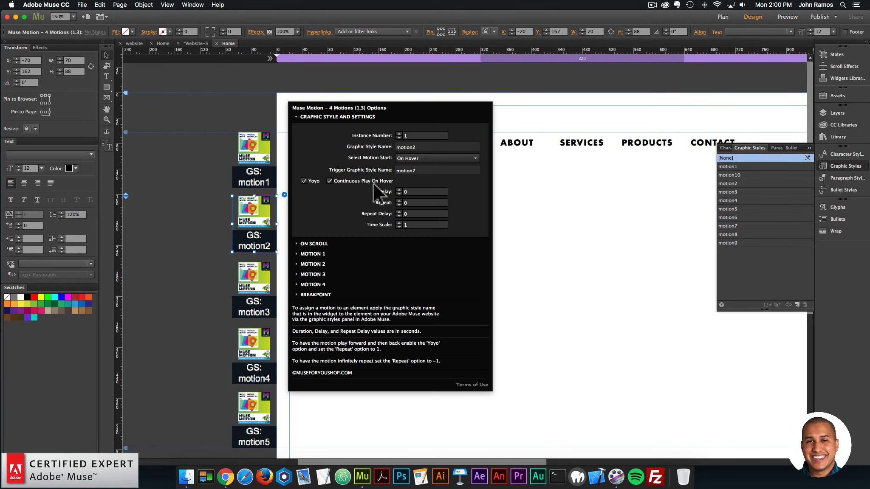
left_click(329, 181)
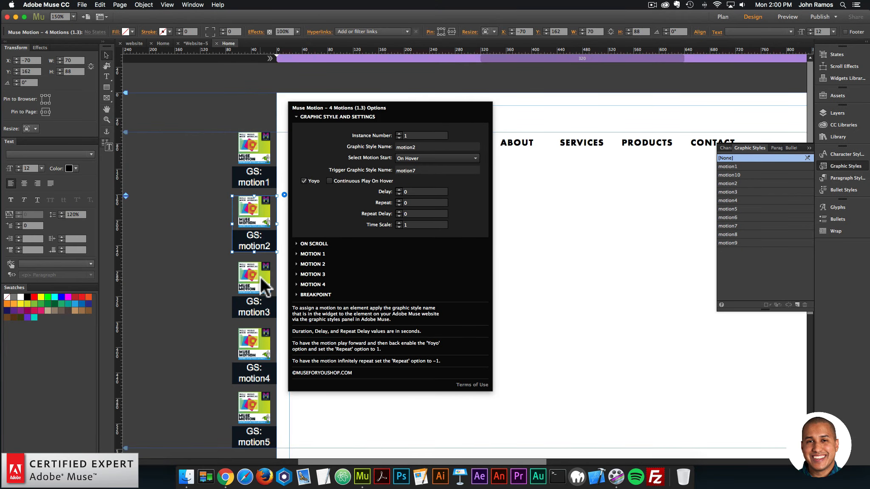
left_click(259, 276)
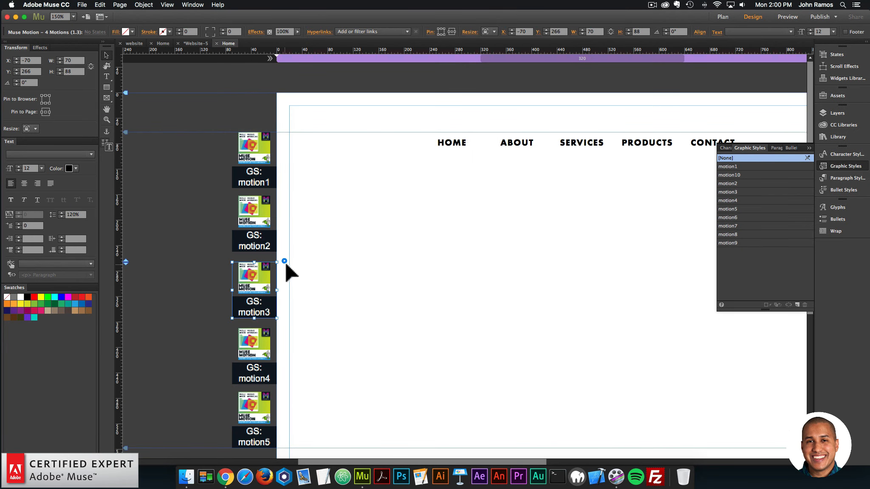
left_click(285, 261)
left_click(329, 181)
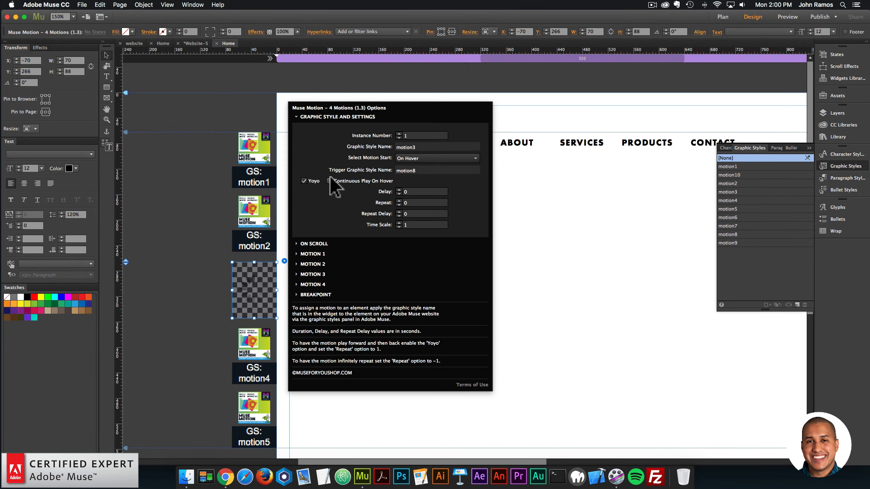
Step: Turn off Continuous Play On Hover in the motion4 and motion5 widgets
left_click(285, 329)
left_click(284, 327)
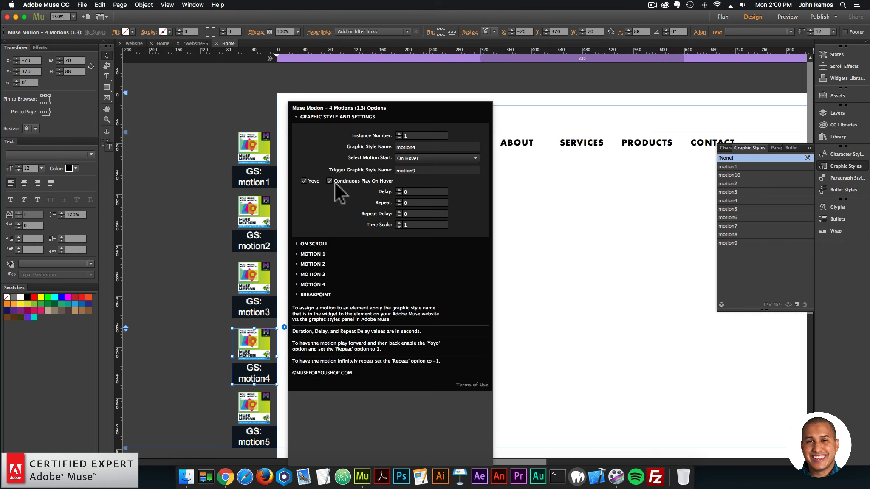
left_click(330, 181)
left_click(260, 403)
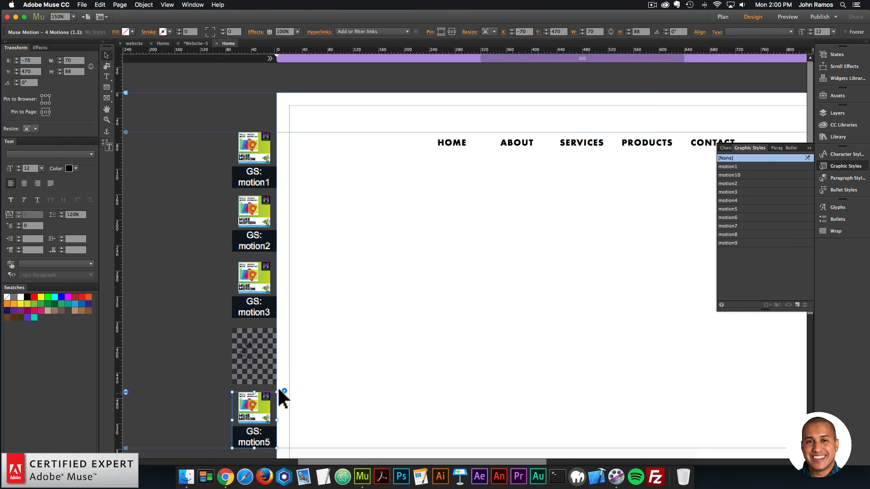
left_click(284, 389)
left_click(330, 181)
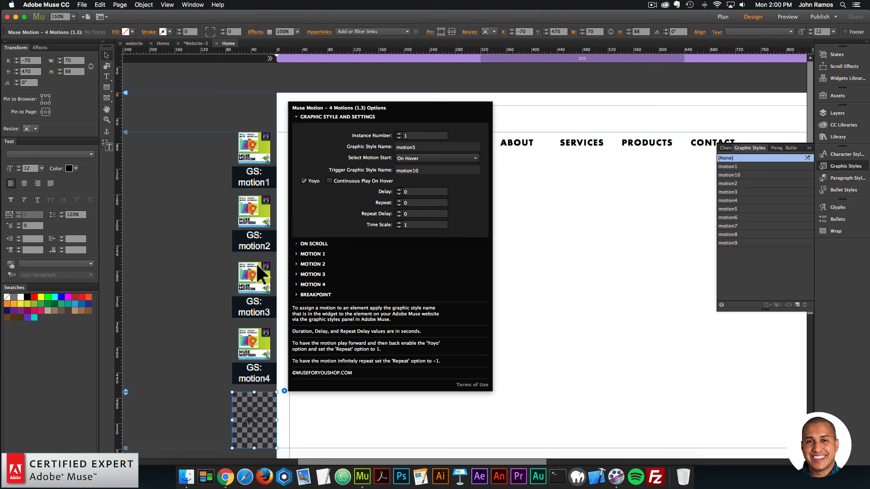
left_click(173, 240)
Step: Preview the page in the browser again to check the bars' hover animation without continuous play
left_click(81, 5)
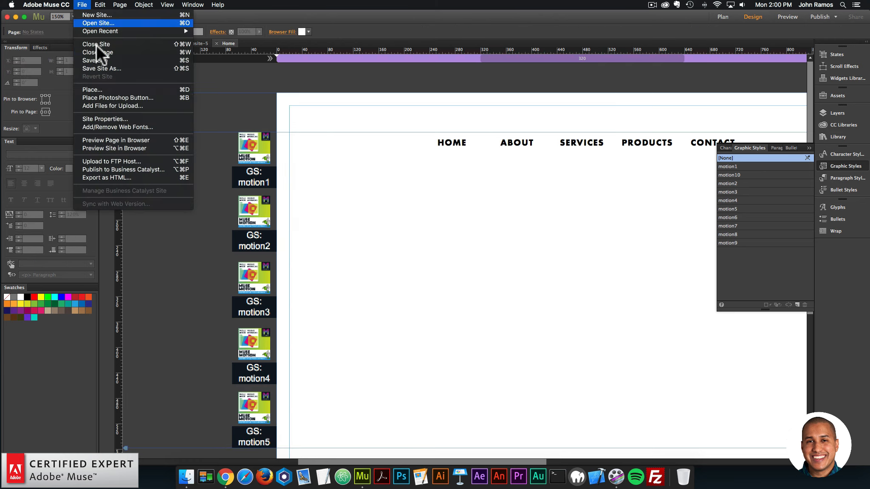
left_click(111, 139)
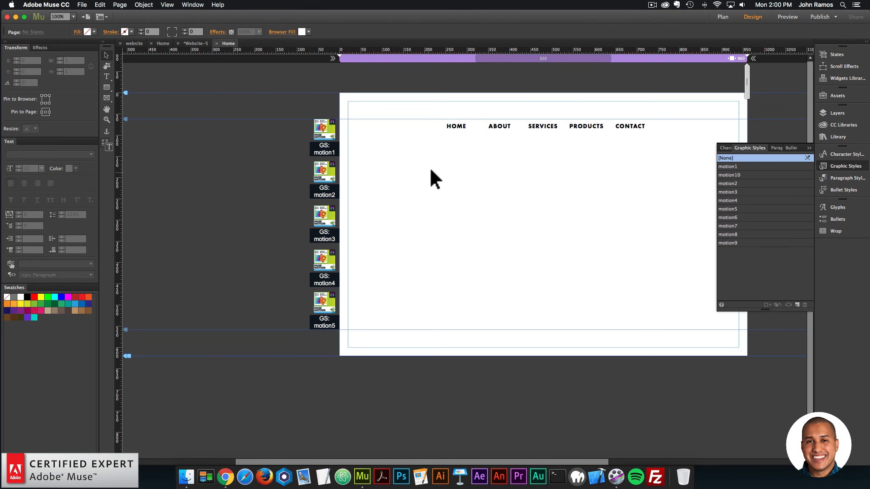
Step: Move the whole menu to the page's upper right corner, at X 430, Y 20, and set its resize option to None
left_click_drag(641, 130, 722, 109)
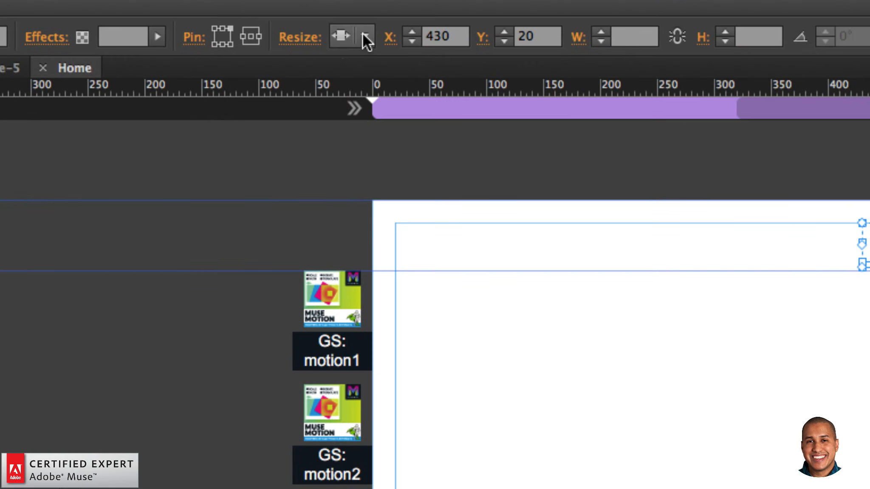
left_click(335, 32)
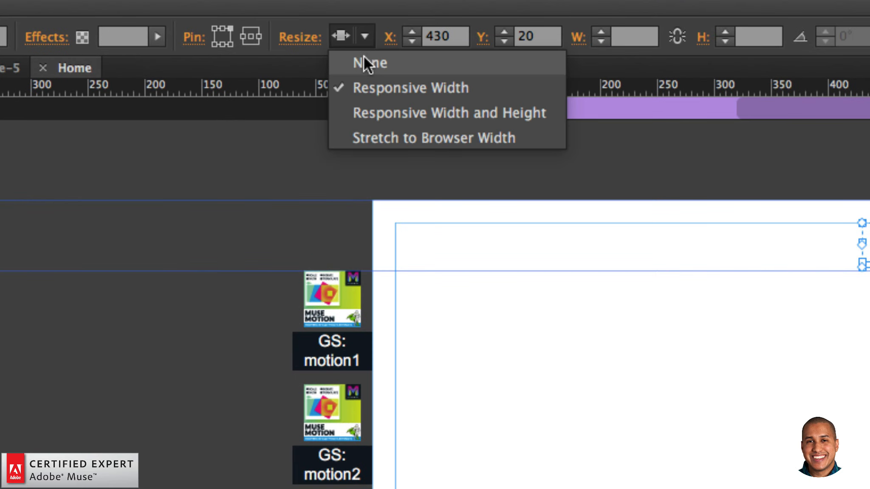
left_click(333, 40)
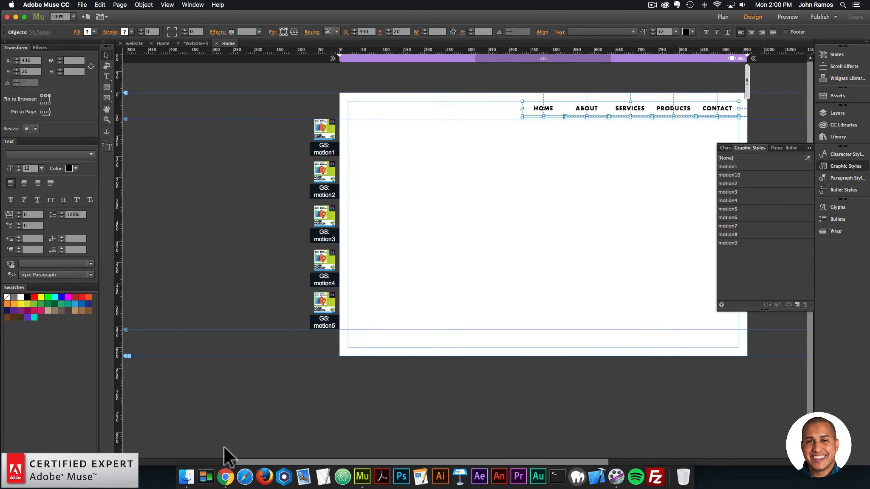
Step: Switch to Chrome and resize the window to examine the menu's behaviour at different browser widths, then return to Adobe Muse
left_click(223, 472)
left_click_drag(745, 108, 753, 127)
mouse_move(753, 102)
left_mouse_down()
mouse_move(565, 98)
mouse_move(748, 97)
left_mouse_up()
left_click(767, 165)
Step: Reselect the whole menu and review its resize options, keeping None
left_click_drag(517, 151, 745, 74)
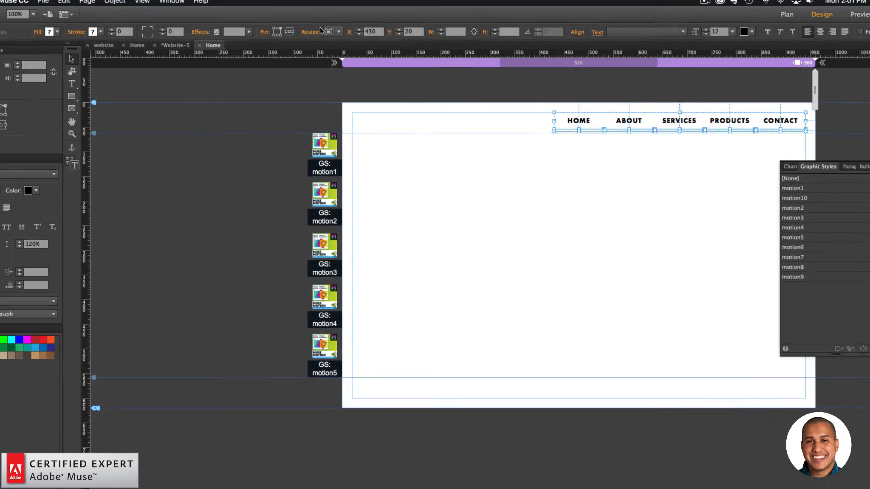
left_click(335, 31)
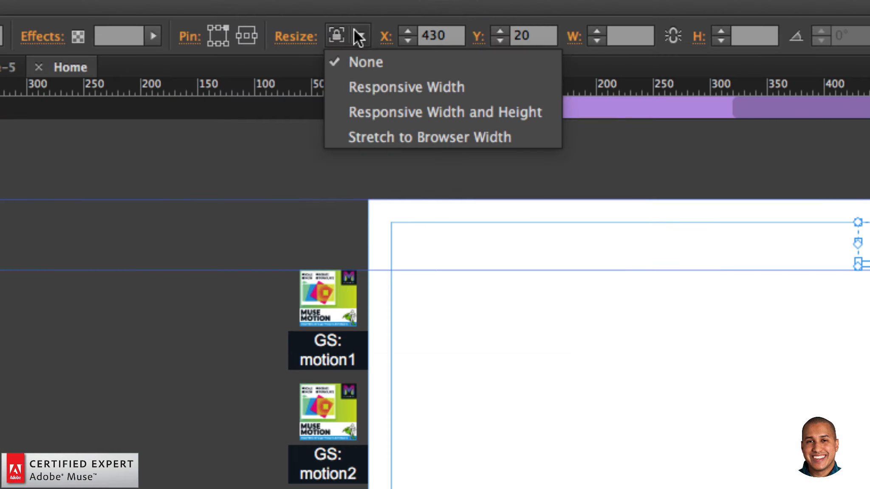
left_click(342, 42)
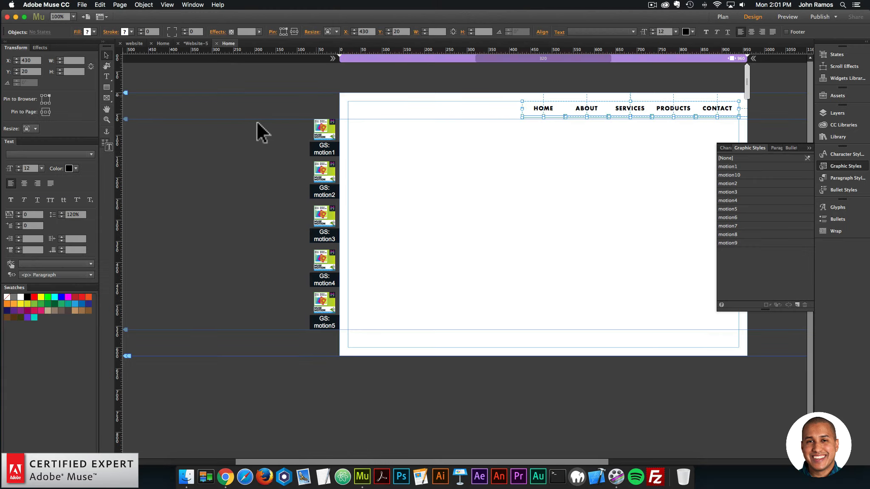
left_click(257, 122)
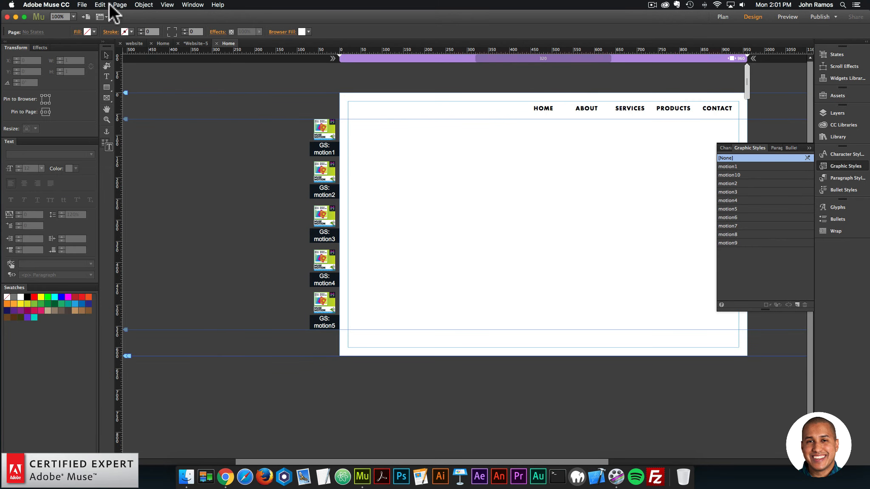
Step: Preview the page in a narrower browser window, check the menu's hover effects, and compare it with the finished sample site
left_click(82, 5)
left_click(110, 140)
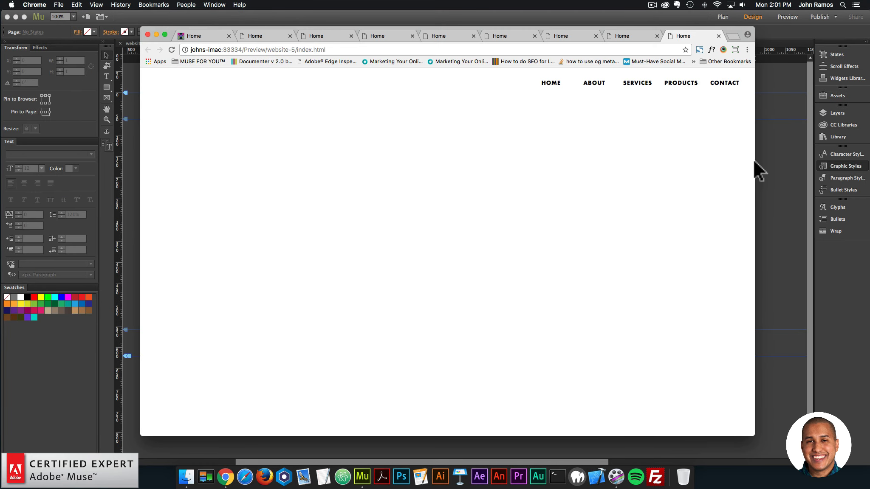
left_click_drag(753, 160, 589, 128)
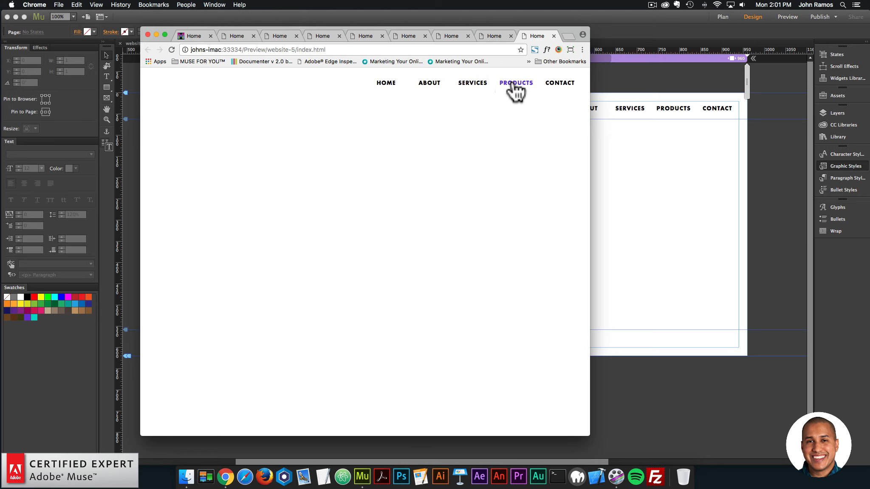
left_click(191, 40)
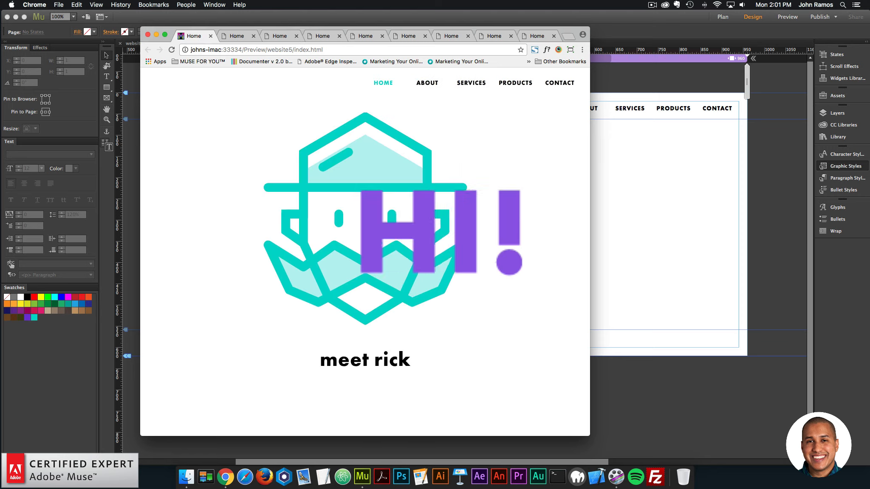
left_click(623, 175)
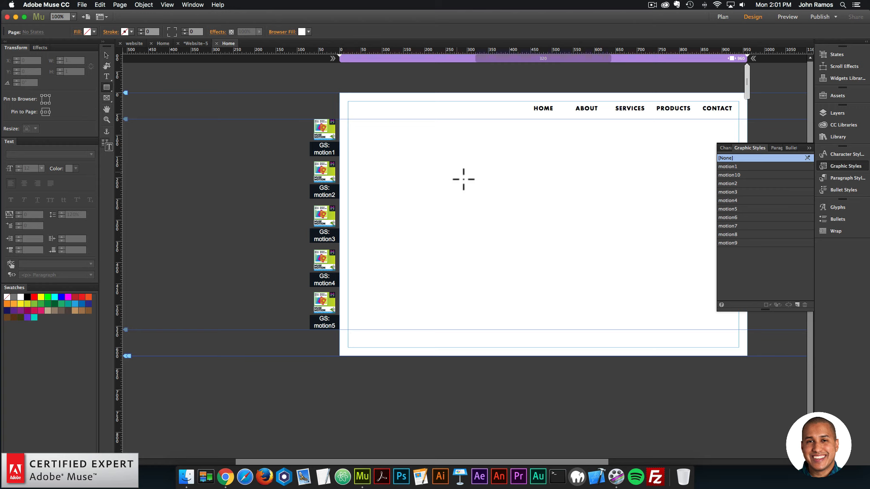
Step: Draw a rectangle below the menu, size it to 500 by 500, and move it to about X 254, Y 136
mouse_move(467, 150)
left_mouse_down()
mouse_move(641, 287)
mouse_move(656, 315)
left_mouse_up()
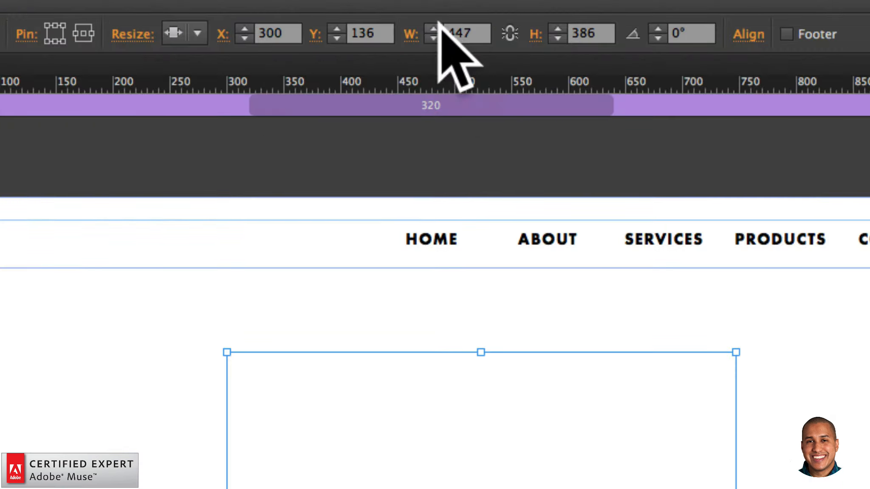
left_click(547, 30)
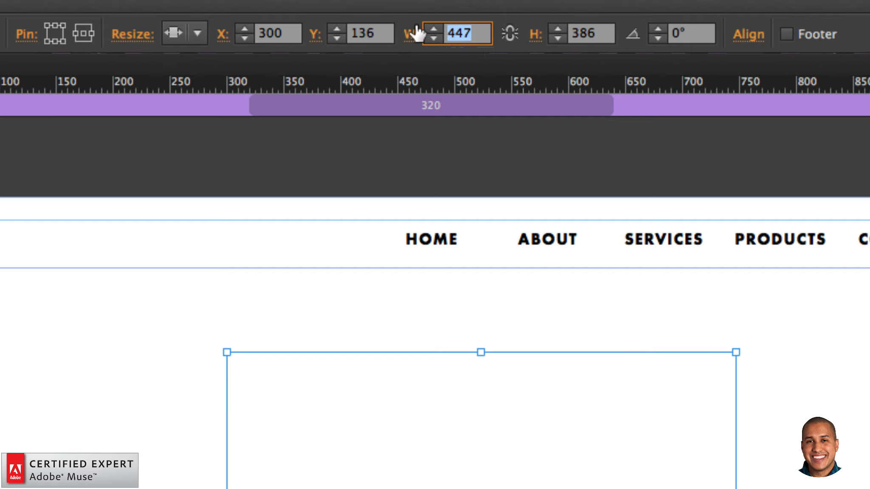
type("500")
key("Tab")
type("500")
key("Return")
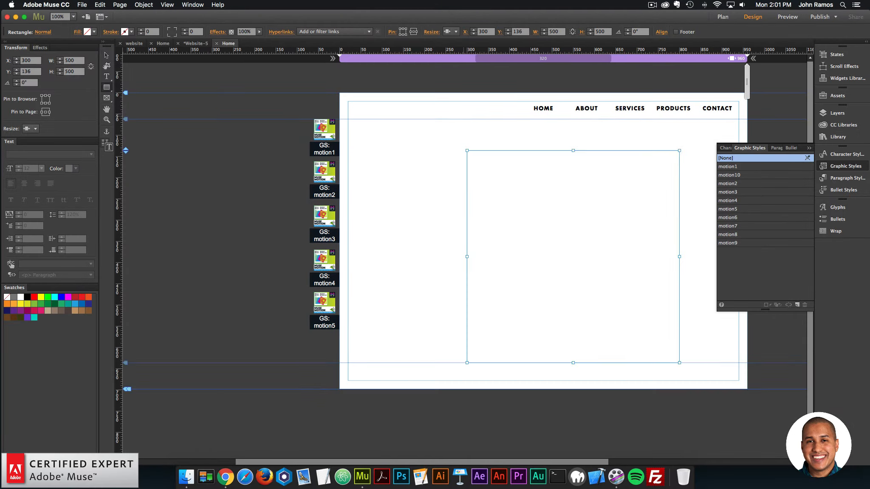
key("v")
left_click_drag(573, 256, 553, 256)
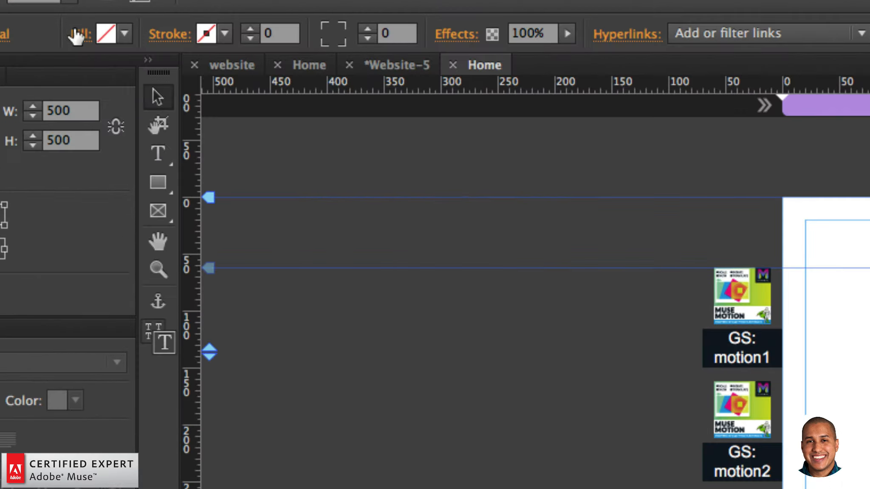
Step: Fill the 500 by 500 rectangle with the image gentleman-purple.svg
left_click(77, 32)
left_click(203, 235)
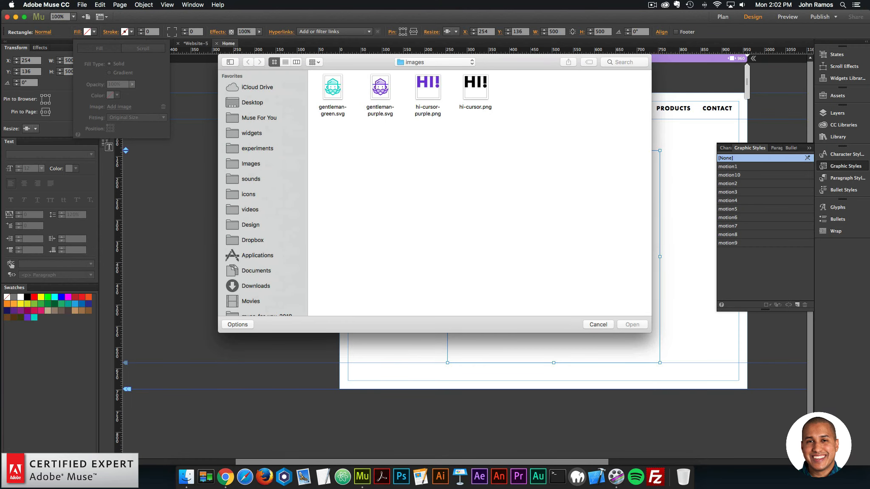
left_click(380, 88)
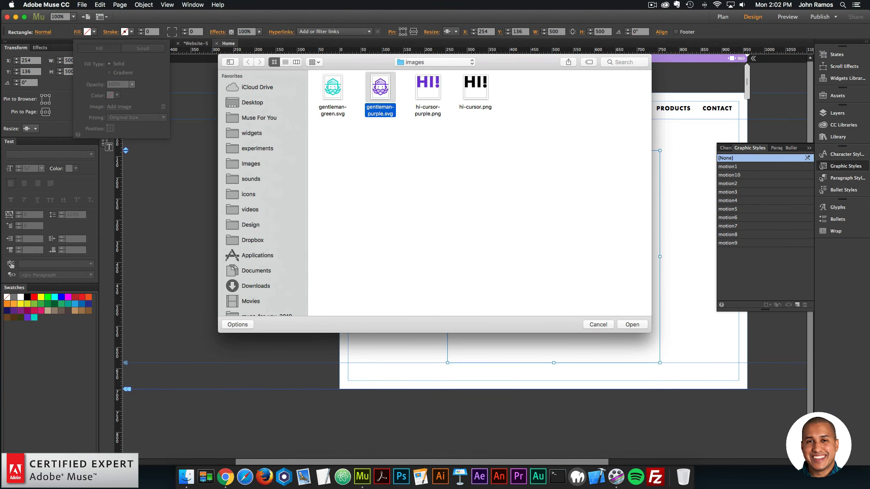
key("Return")
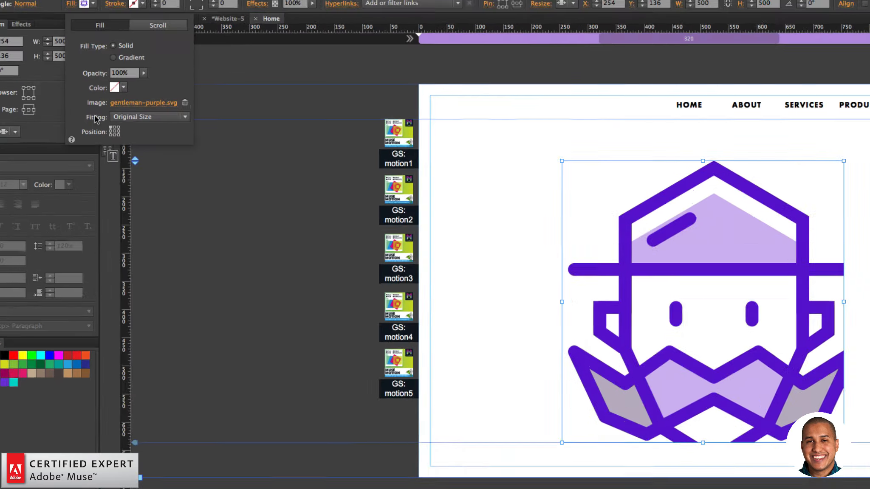
Step: Set the illustration fill's fitting to Scale to Fill and its position to centre
left_click(134, 118)
left_click(123, 130)
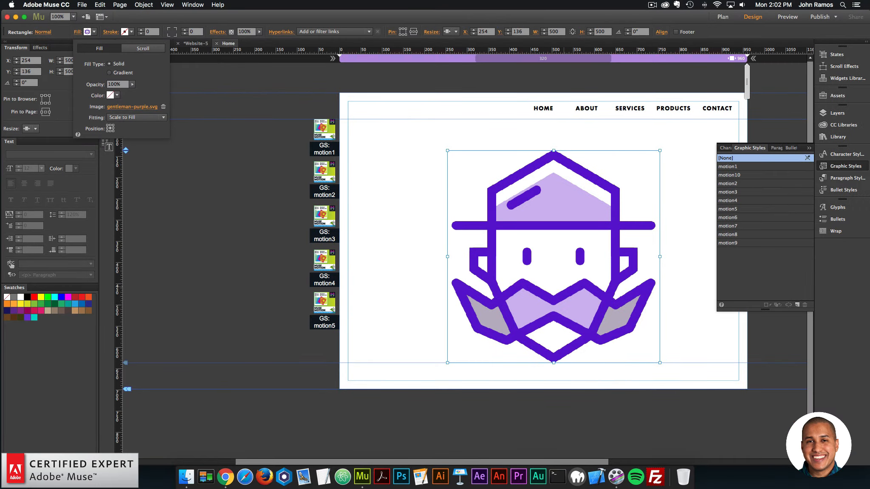
key("Escape")
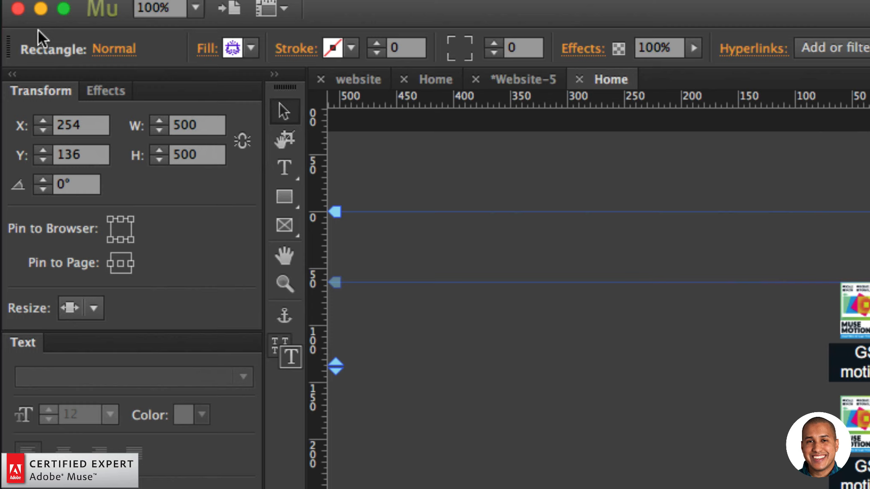
Step: Switch the illustration rectangle to its Rollover state and fill it with gentleman-green.svg
left_click(38, 32)
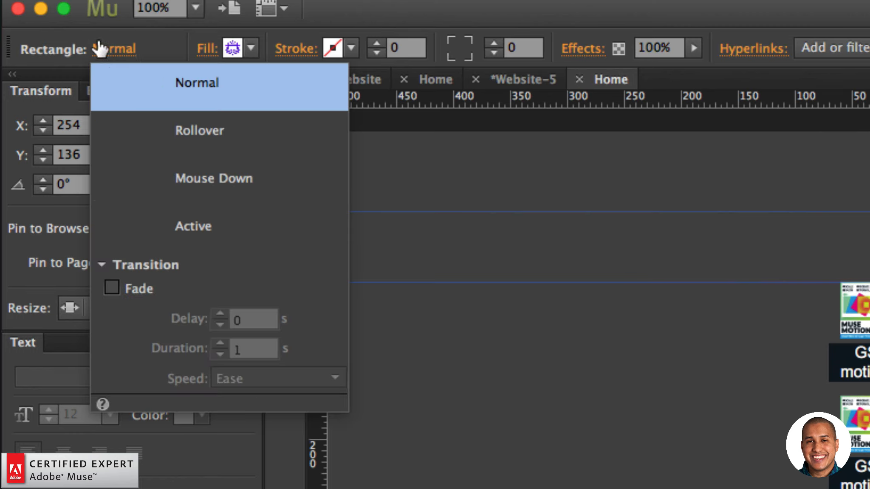
left_click(56, 62)
left_click(203, 50)
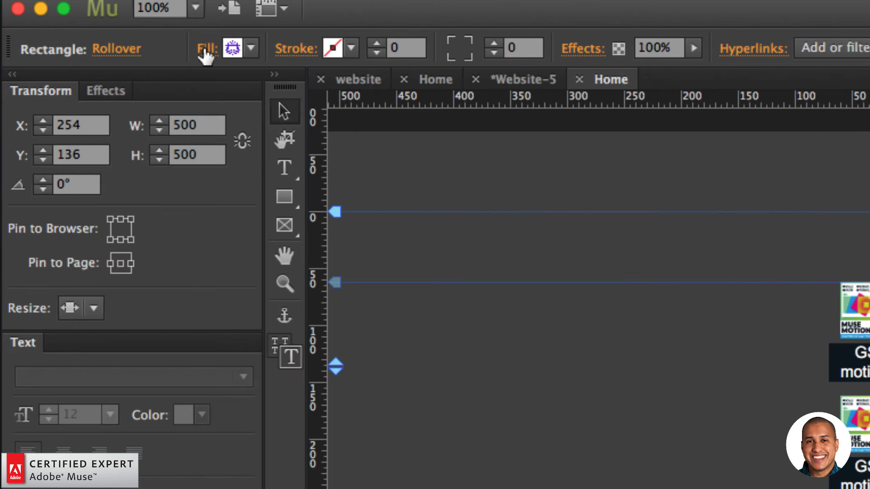
left_click(204, 50)
left_click(323, 252)
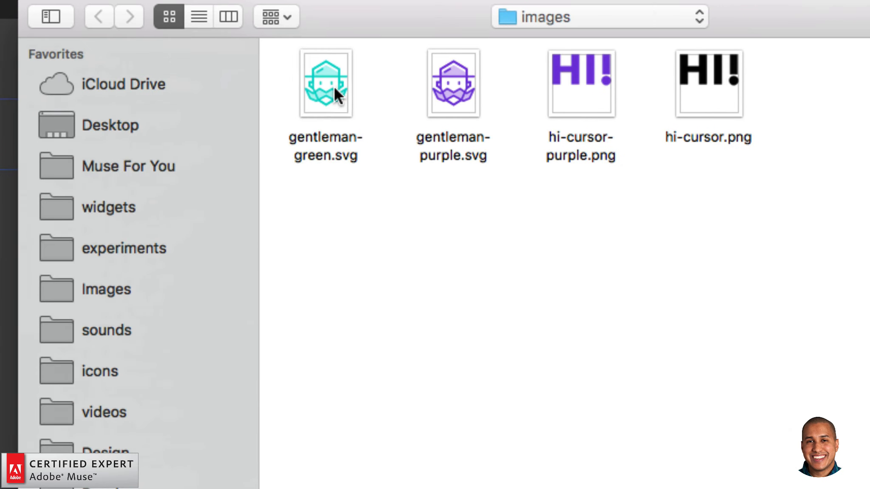
left_click(335, 90)
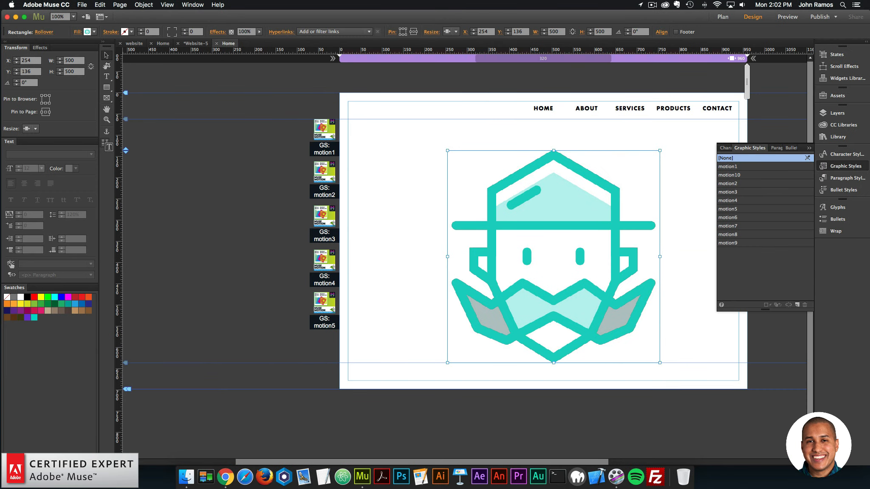
Step: Centre the illustration horizontally on the page and preview its rollover colour change in the browser
left_click(661, 32)
left_click(679, 54)
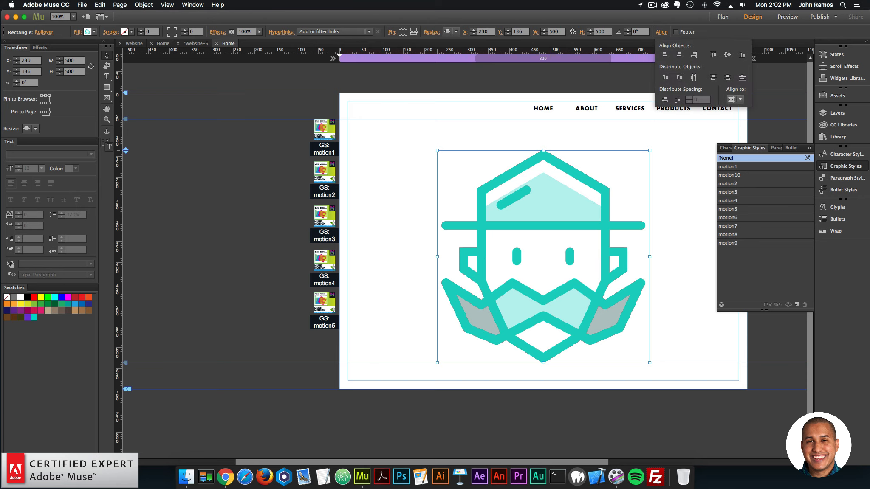
left_click(82, 4)
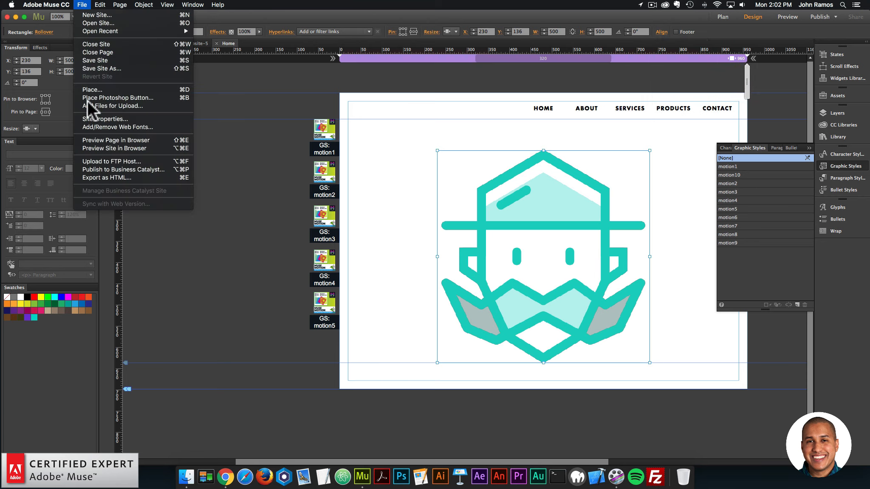
left_click(97, 140)
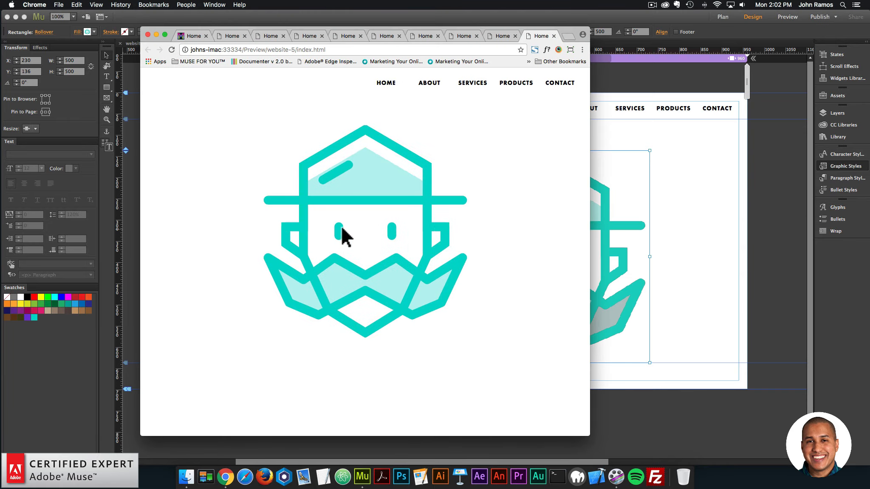
left_click(716, 211)
left_click(567, 214)
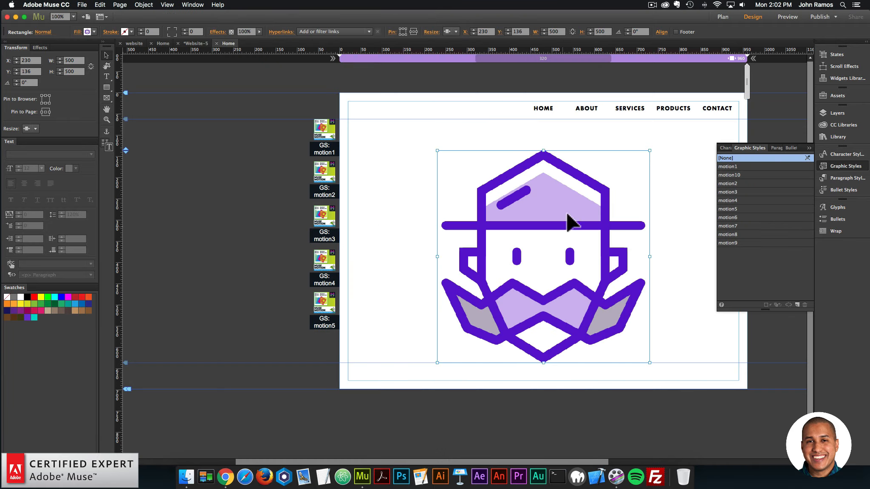
Step: Find the Muse For You Image Cursor Widget in the library with "image cursor" and place it beside the page below the motion5 widget
left_click(851, 136)
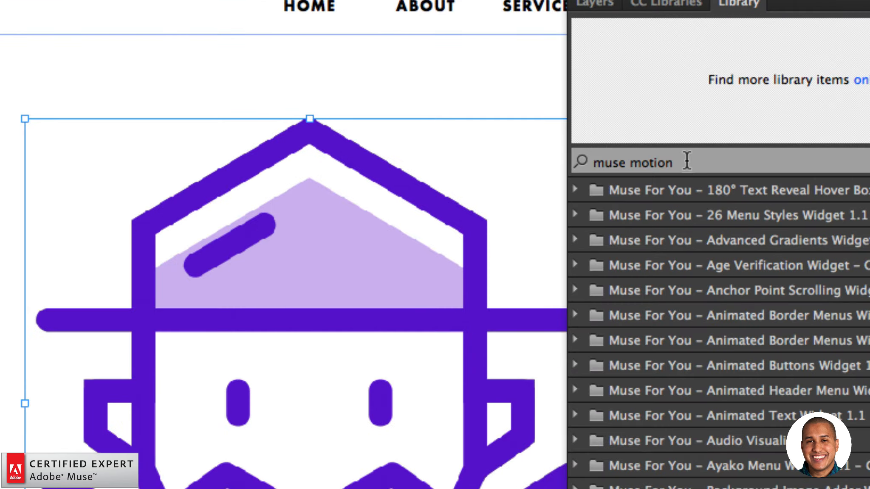
left_click_drag(682, 166, 642, 163)
type("image d")
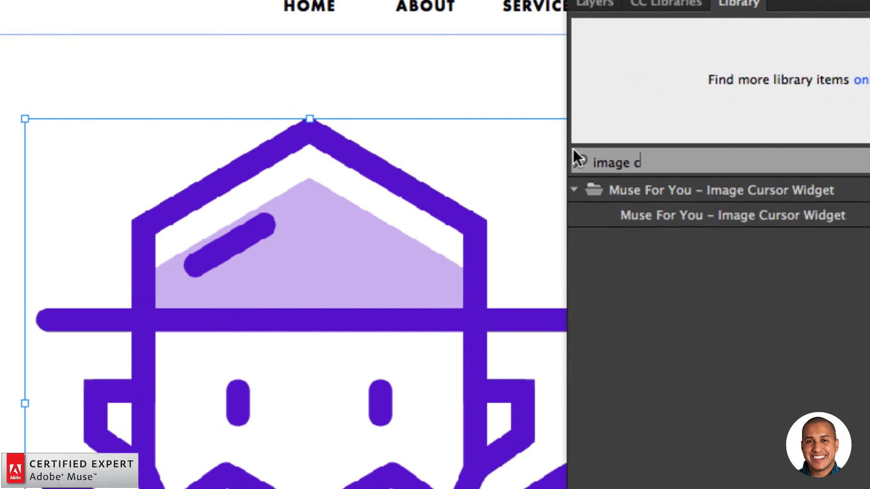
type("ursor")
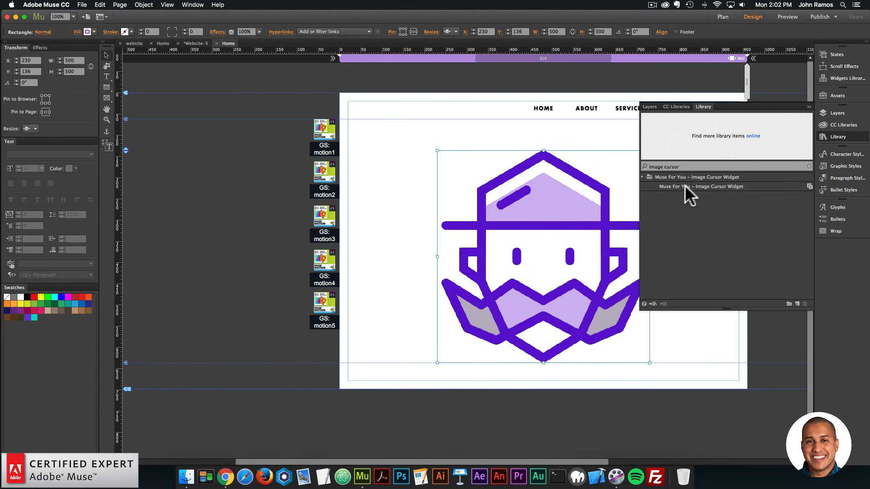
left_click(663, 216)
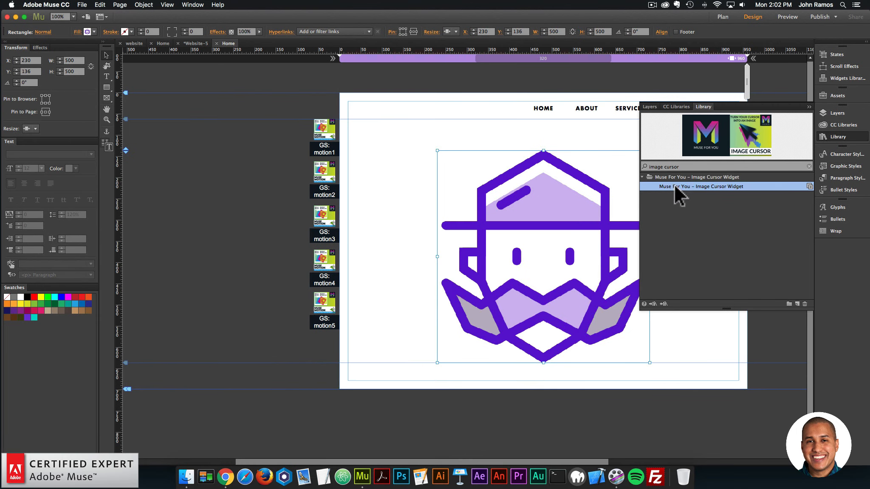
left_click_drag(675, 186, 328, 355)
left_click(330, 355)
left_click(347, 333)
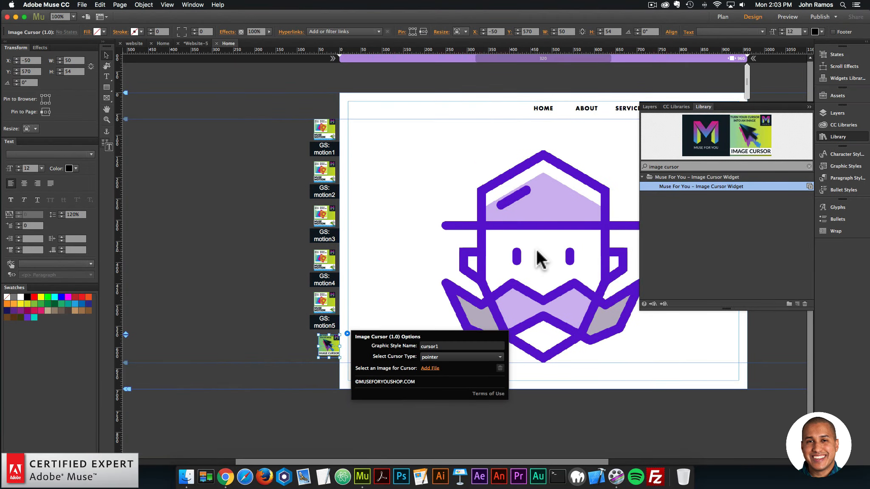
Step: Create a graphic style from the gentleman illustration and name it cursor1
left_click(701, 85)
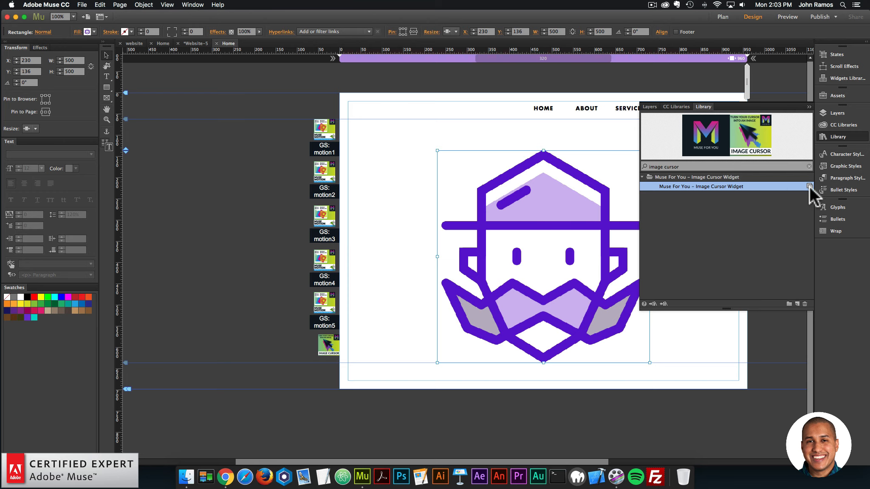
left_click(853, 166)
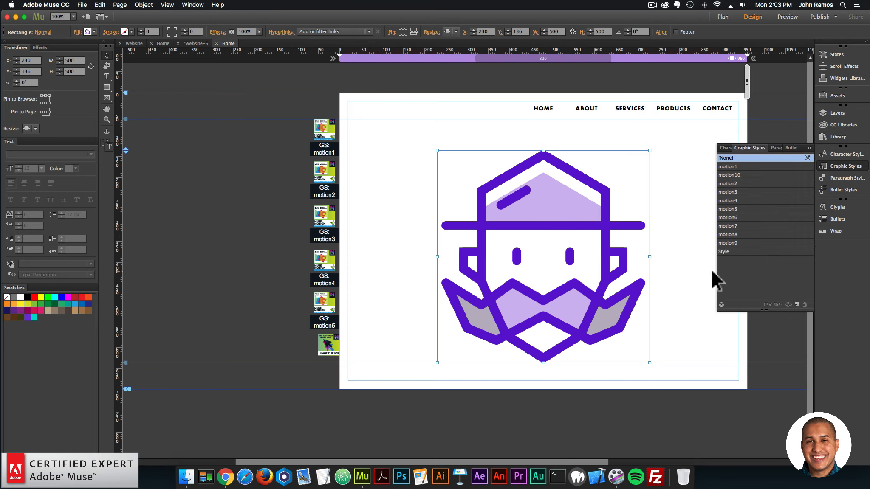
double_click(728, 251)
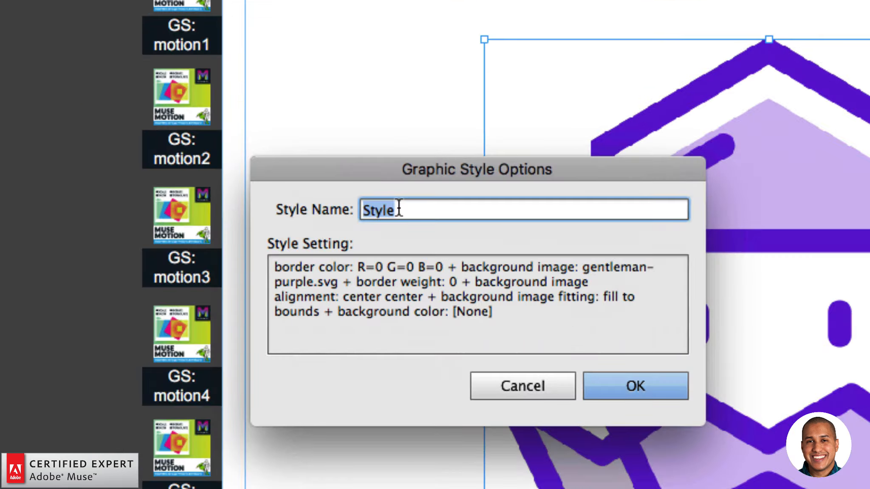
type("cursor1")
key("Return")
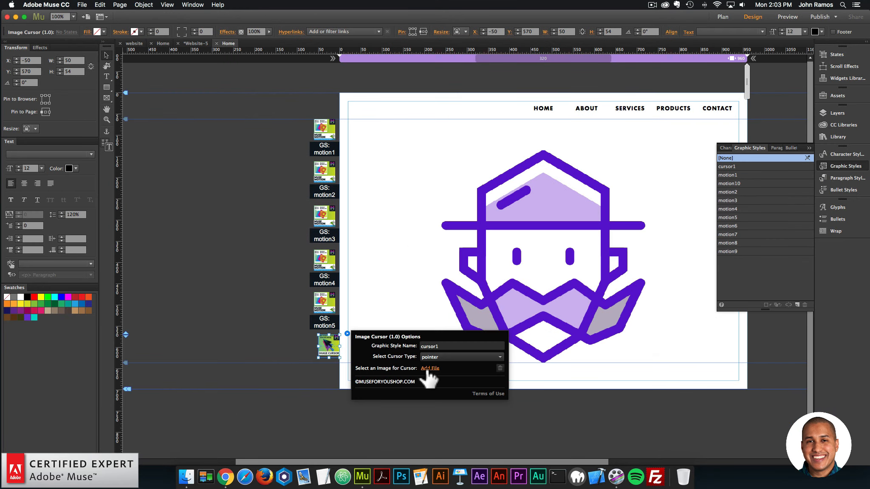
Step: Assign hi-cursor-purple.png as the cursor image in the Image Cursor widget
left_click(429, 367)
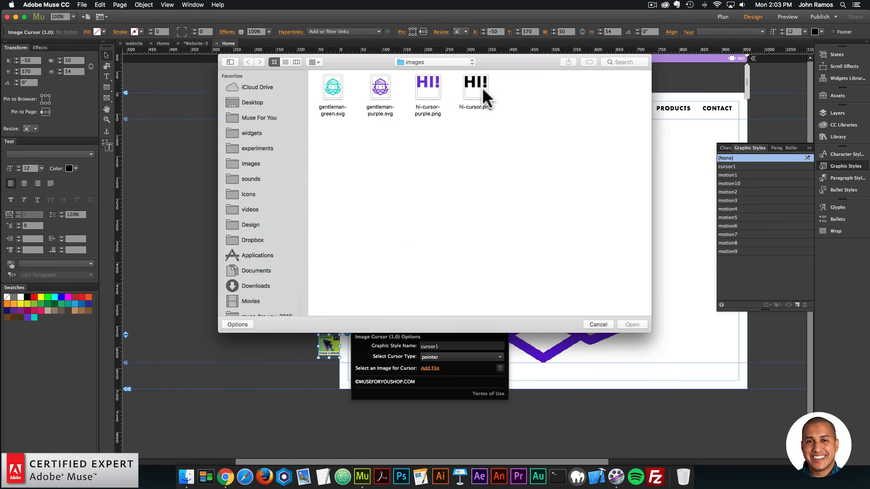
double_click(426, 83)
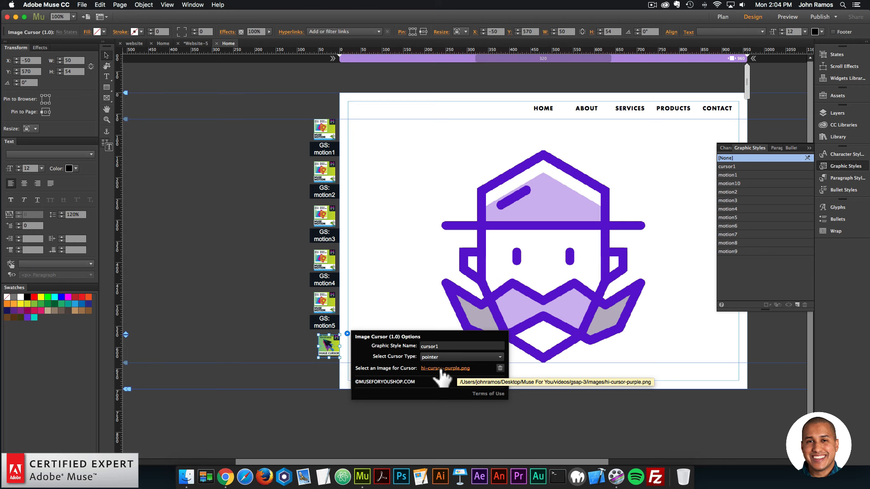
left_click(242, 286)
Step: Preview the page in the browser and test the custom cursor over the illustration, then return to the layout
left_click(82, 4)
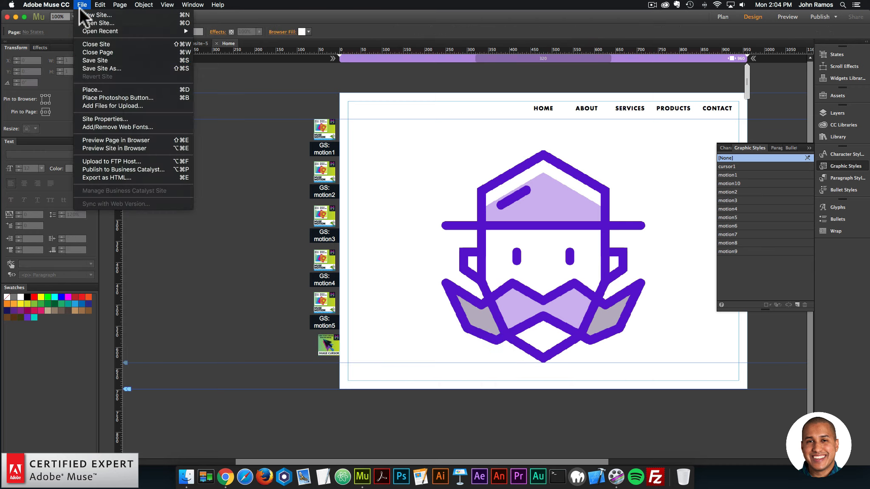
left_click(95, 139)
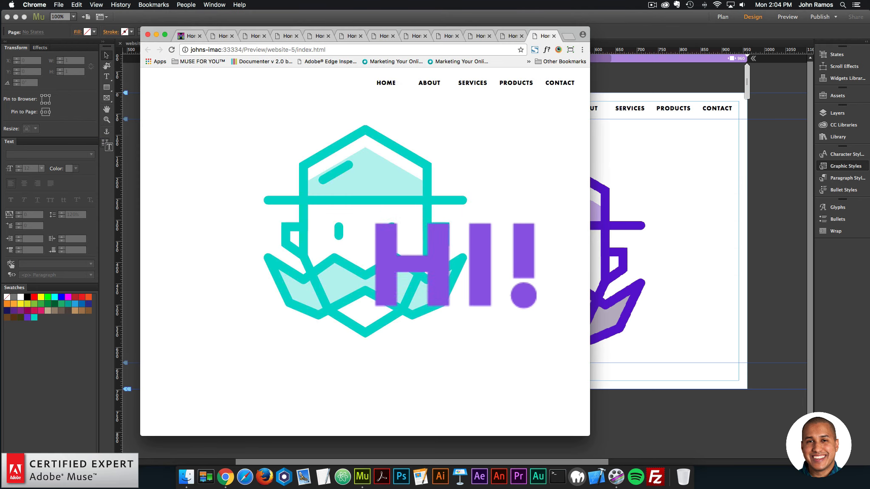
left_click_drag(589, 197, 625, 197)
left_click(706, 255)
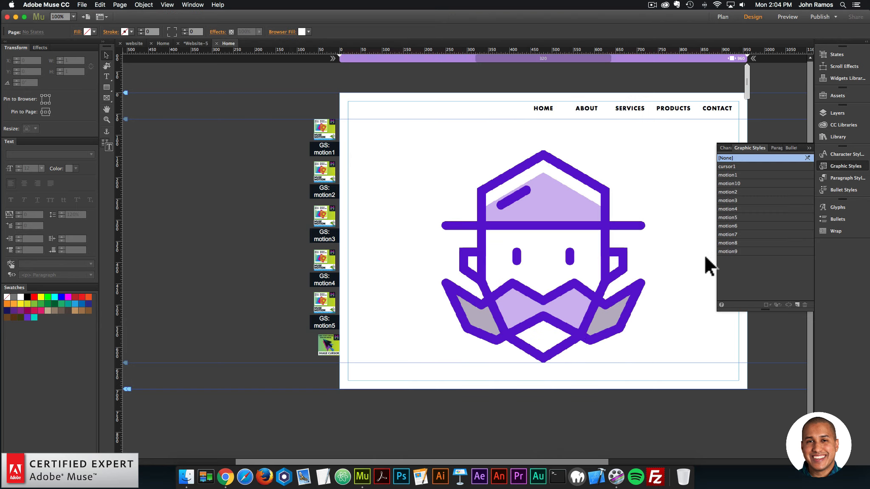
Step: Extend the page downward and add a text frame about 395 by 53 below the illustration reading "meet rick"
left_click_drag(121, 397, 109, 440)
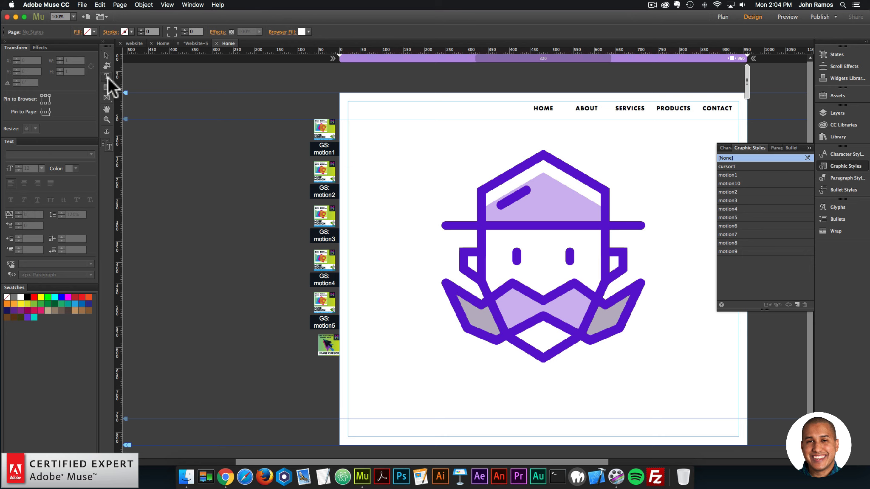
left_click_drag(473, 377, 641, 401)
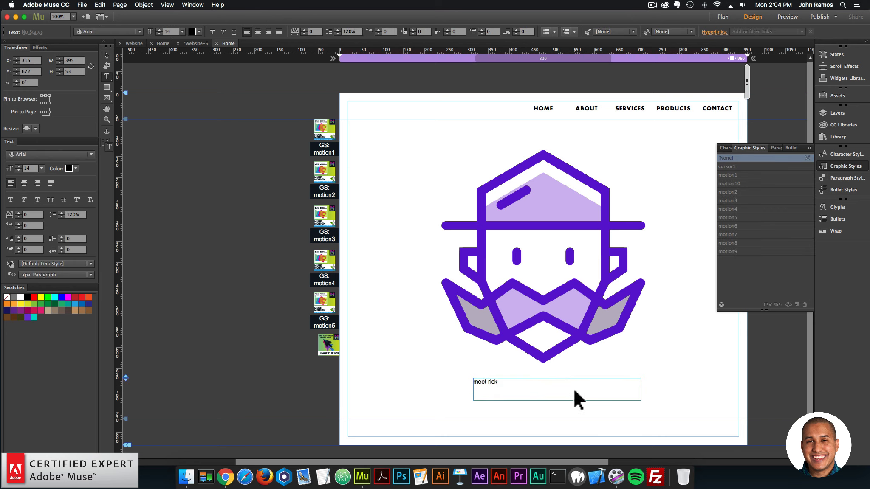
type("meet rick")
Step: Format the "meet rick" text in Futura PT Bold at size 48, centre-aligned with tracking 1
key("super+a")
left_click(17, 154)
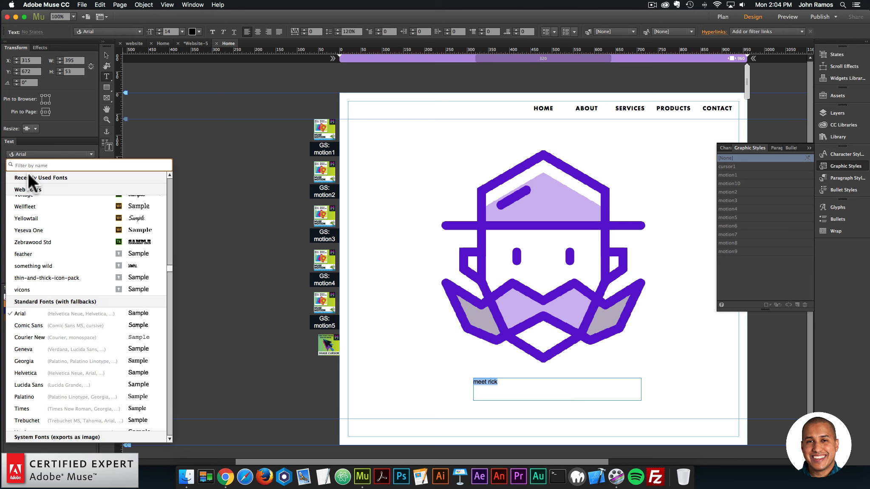
type("futura")
left_click(34, 186)
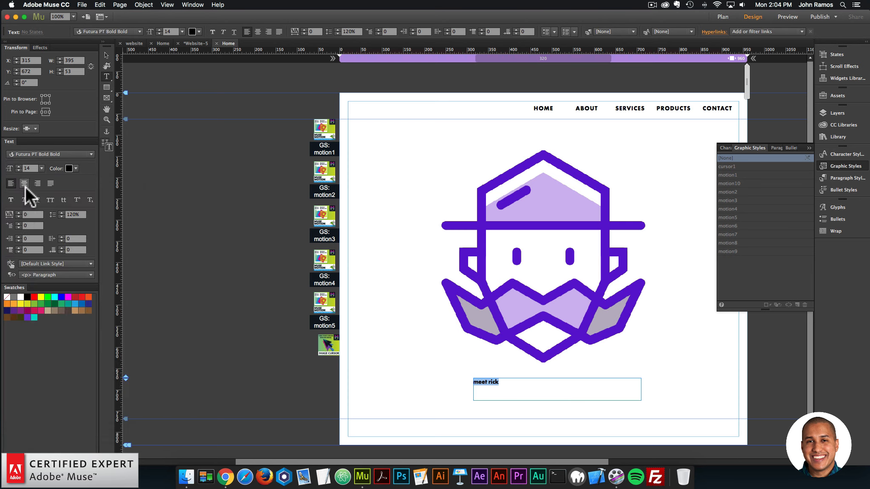
left_click(41, 169)
left_click(49, 280)
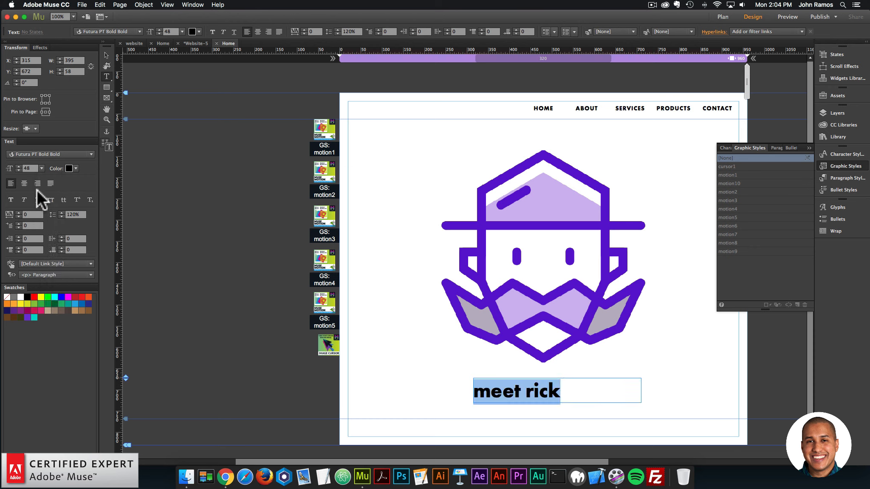
left_click(23, 182)
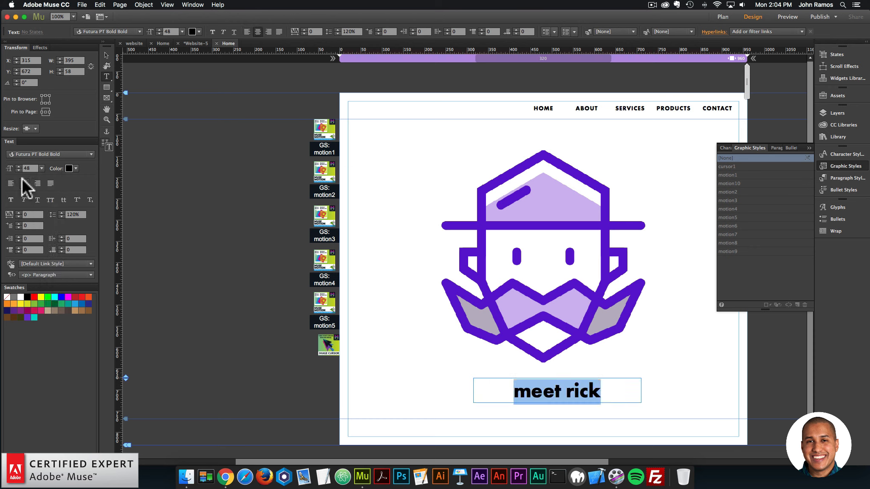
left_click(19, 212)
left_click(19, 212)
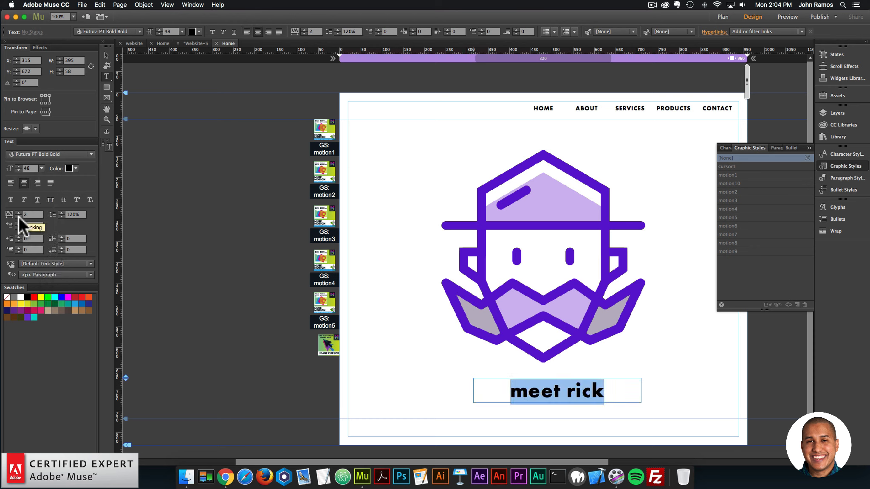
left_click(18, 216)
Step: Centre the "meet rick" text frame horizontally on the page and deselect it
left_click(106, 55)
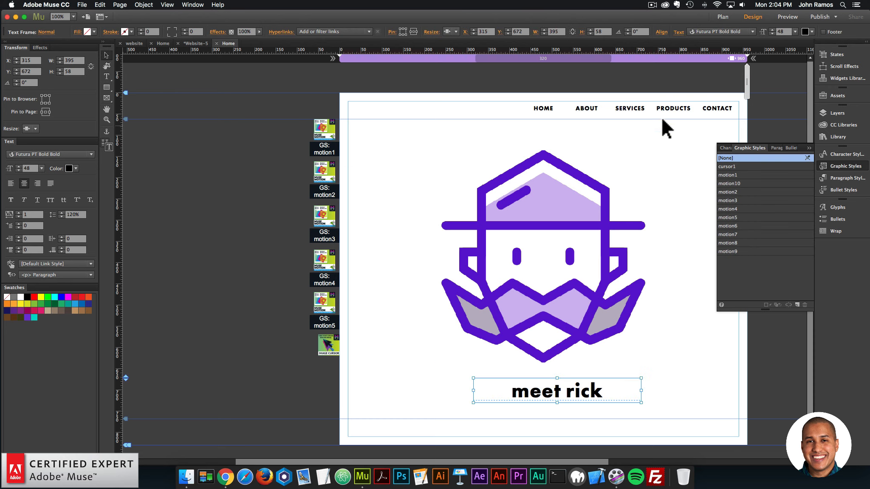
left_click(661, 33)
left_click(677, 51)
left_click(654, 372)
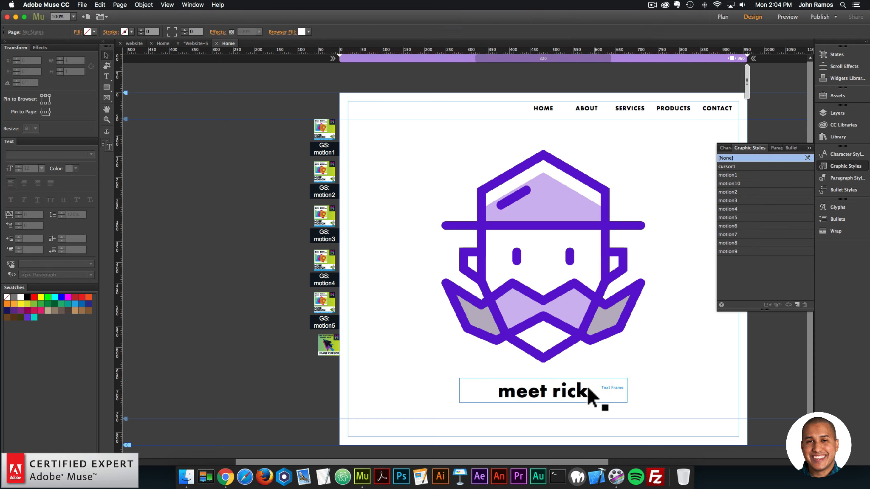
left_click(588, 388)
left_click(653, 377)
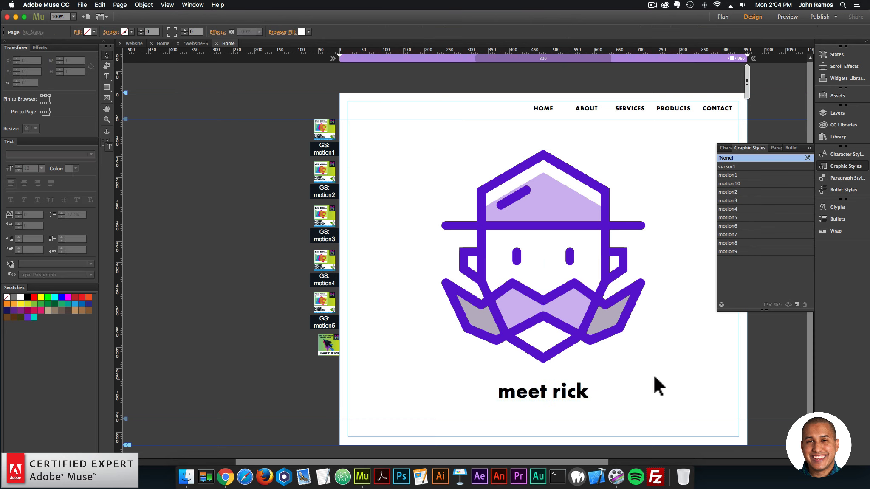
Step: Preview the page with its "meet rick" heading in the browser, then return to the layout
left_click(82, 5)
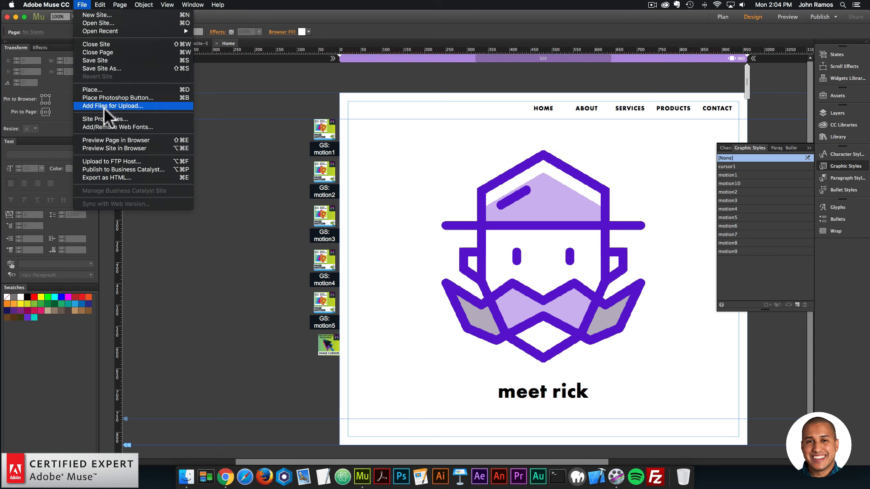
left_click(103, 137)
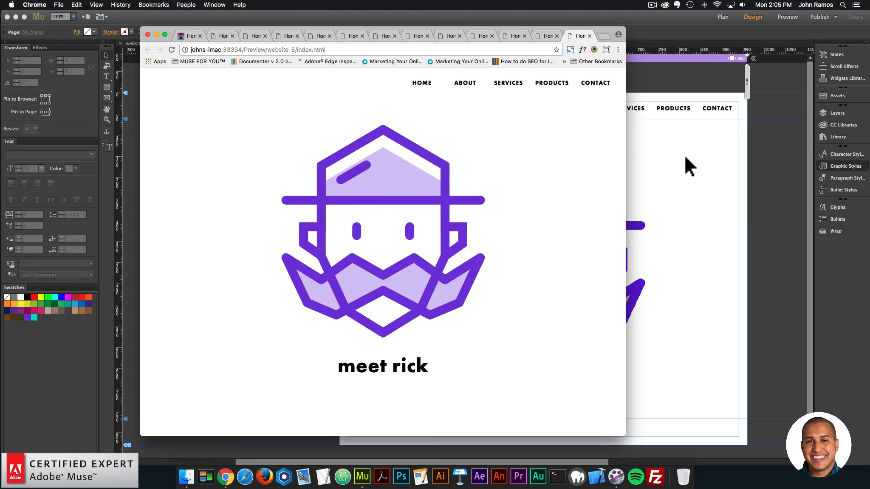
left_click(688, 165)
Step: Hyperlink the HOME menu item to the Home page and deselect it
left_click(543, 108)
left_click(543, 108)
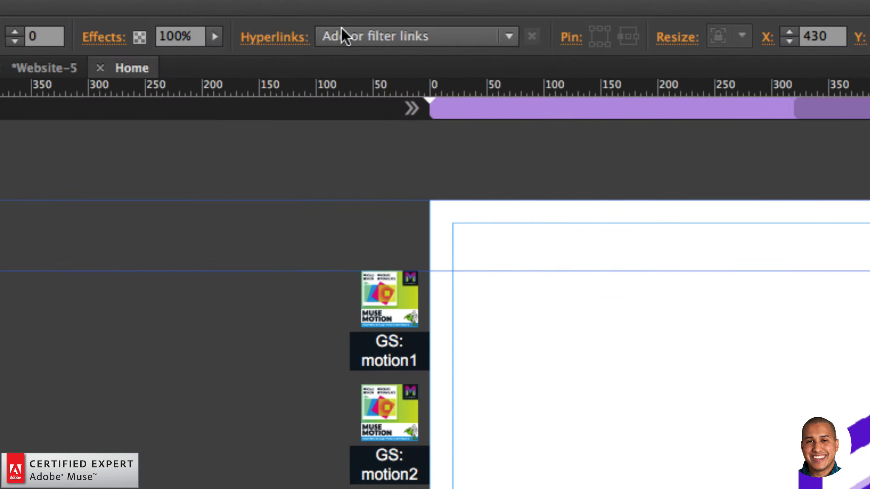
left_click(307, 31)
left_click(313, 67)
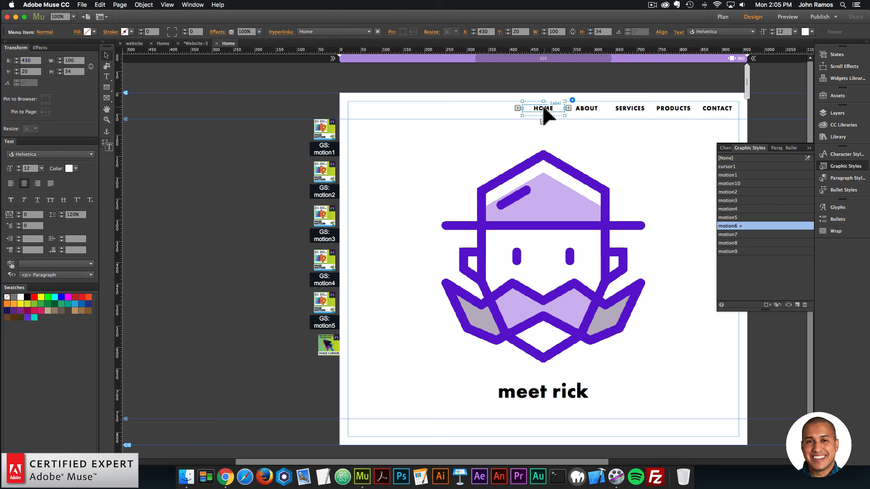
left_click(302, 90)
Step: Preview the page in a wider browser window to check the active HOME menu item, then return to the layout
left_click(82, 5)
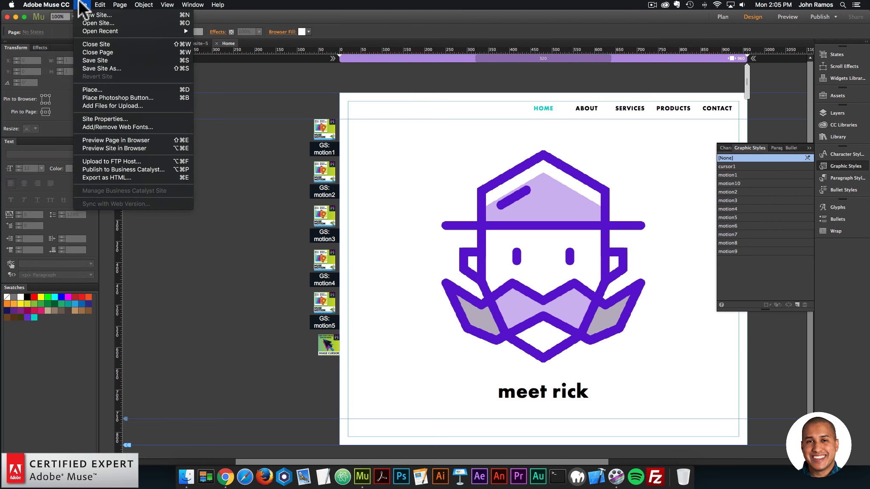
left_click(116, 138)
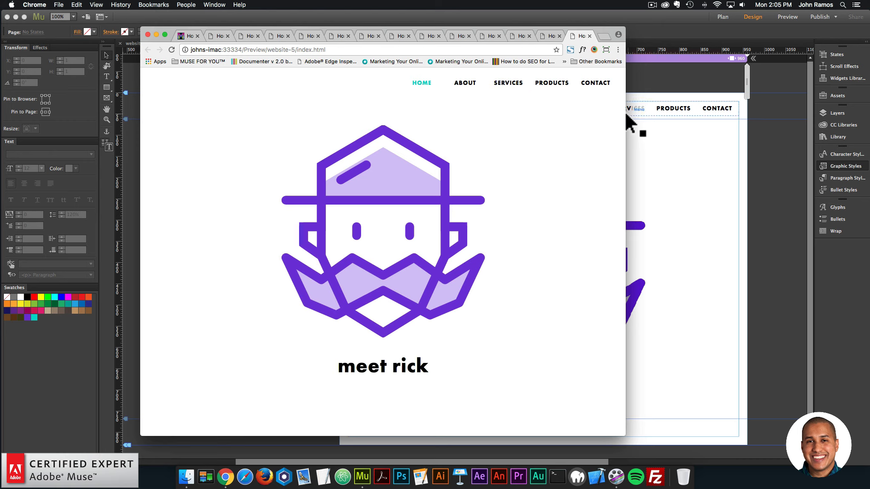
left_click_drag(625, 111, 727, 111)
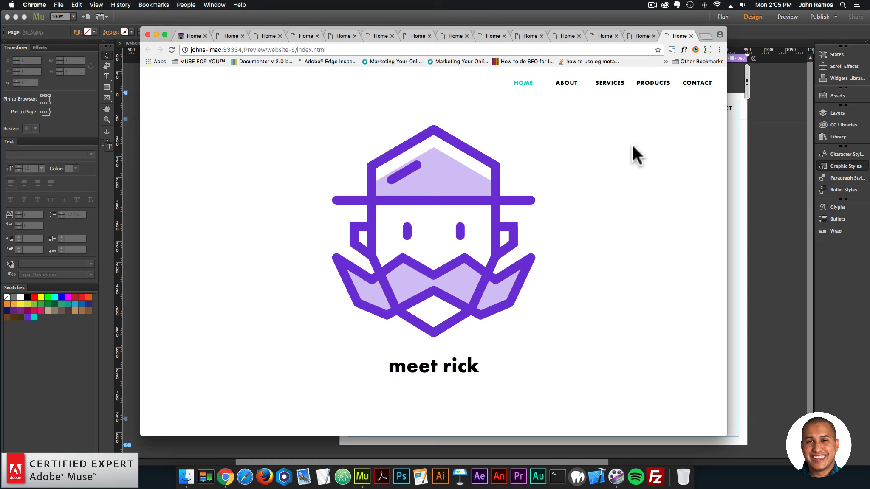
left_click(752, 175)
Step: Preview the website copy with underlined menu items in the browser, then go back to the Home page of Website-5
left_click(82, 5)
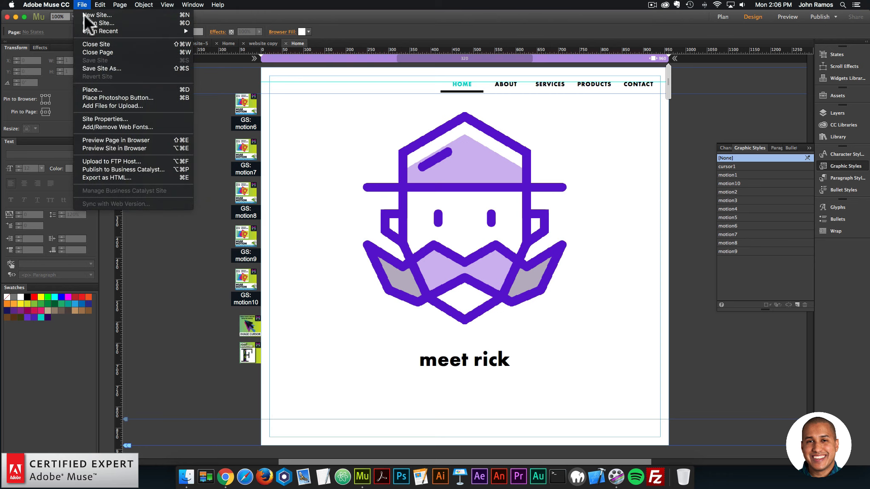
left_click(106, 137)
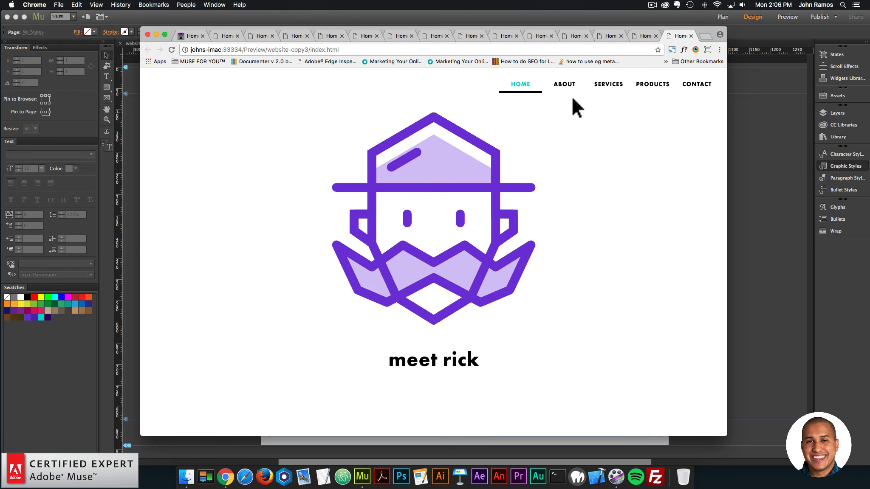
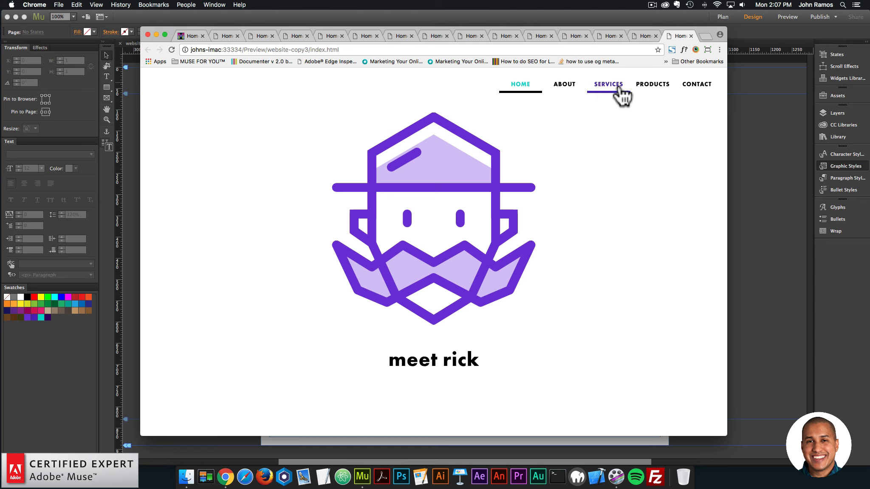
key("super+Tab")
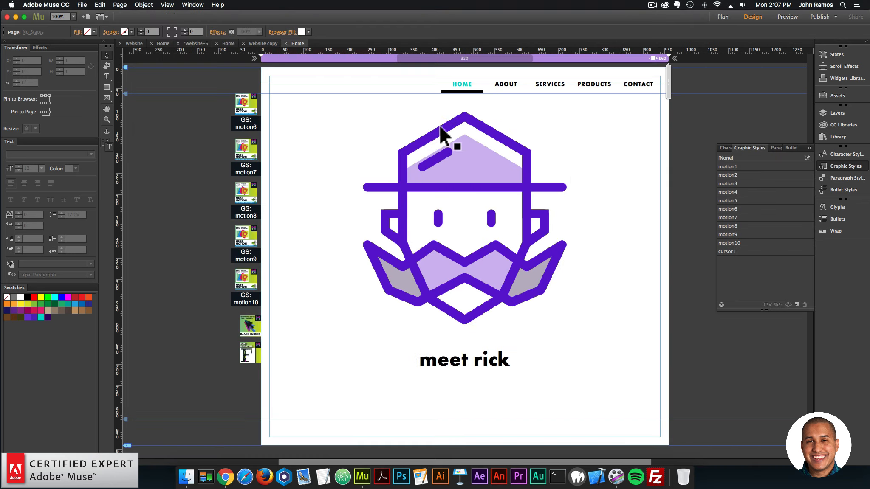
left_click(226, 41)
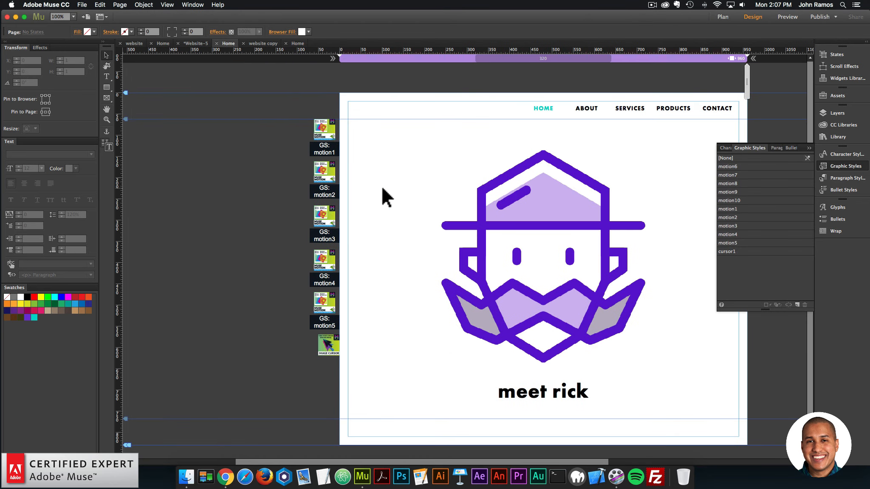
left_click_drag(478, 461, 530, 461)
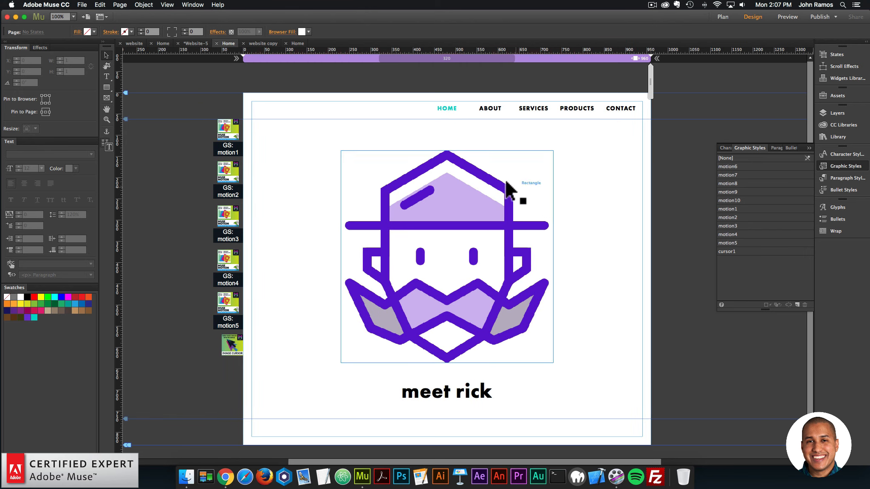
Step: Check which graphic style is assigned to each menu item, from HOME through CONTACT
left_click(444, 110)
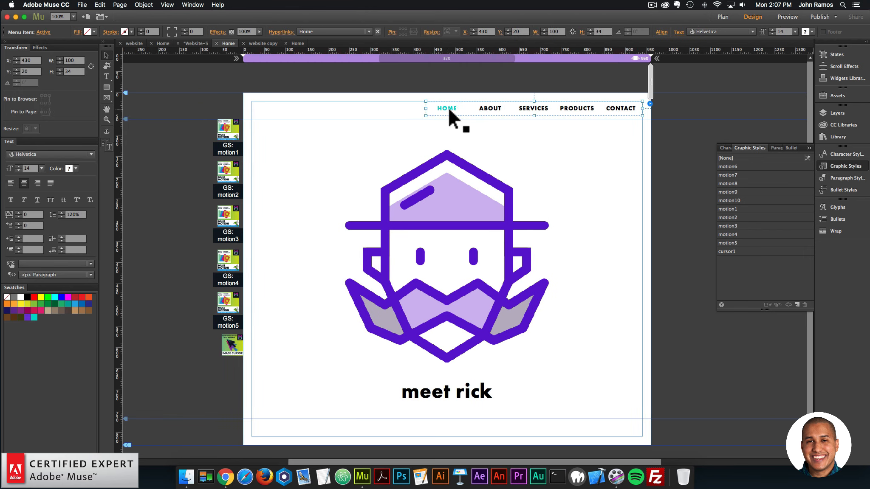
left_click(448, 107)
left_click(494, 106)
left_click(533, 104)
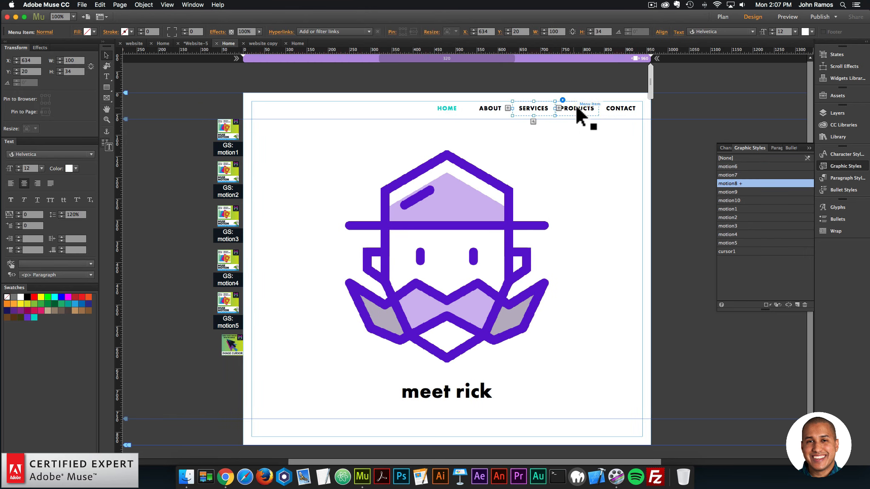
left_click(577, 109)
left_click(619, 108)
left_click(452, 108)
left_click(501, 108)
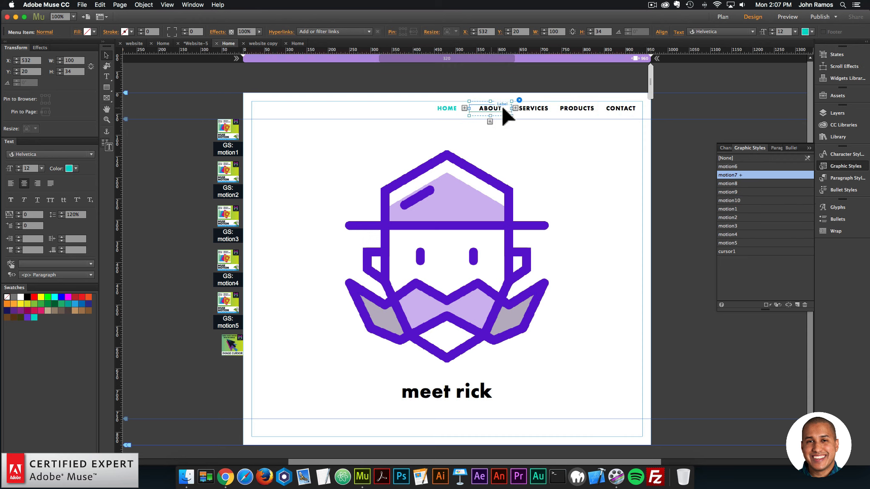
left_click(537, 106)
left_click(582, 106)
left_click(619, 105)
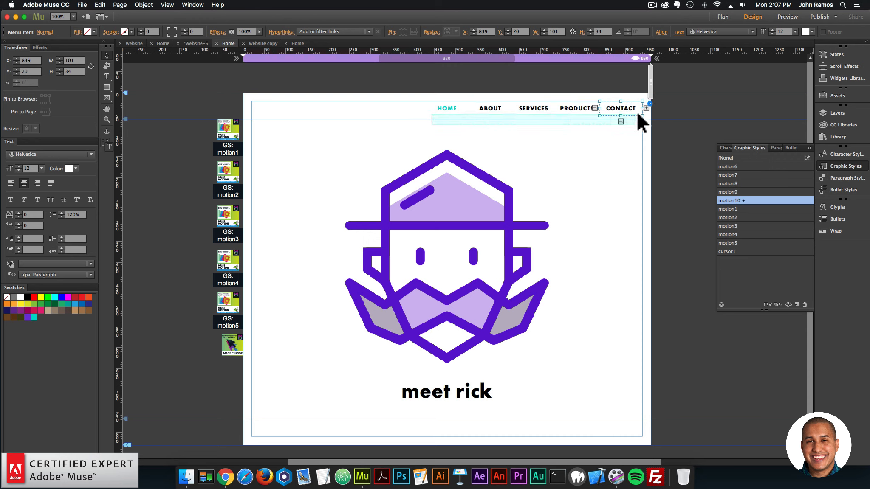
Step: Select the row of hover underline rectangles beneath the menu items to inspect them, then deselect everything
left_click(624, 127)
left_click(554, 109)
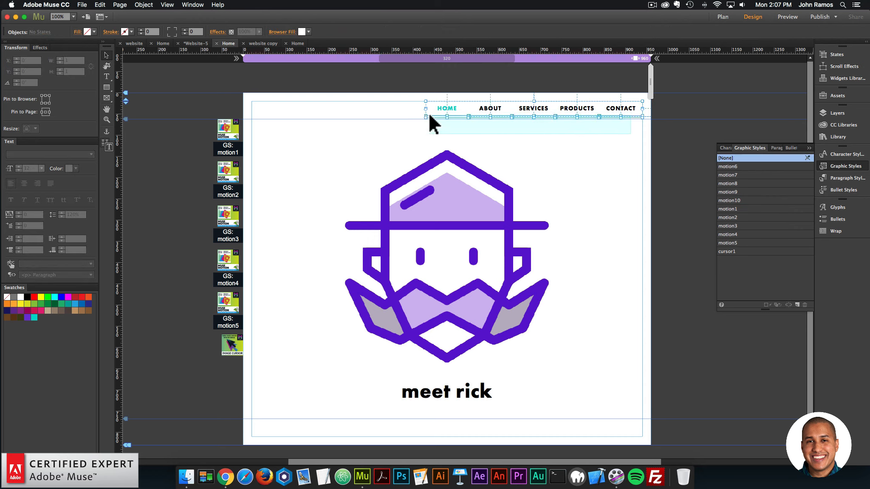
left_click(390, 128)
left_click_drag(417, 129, 642, 120)
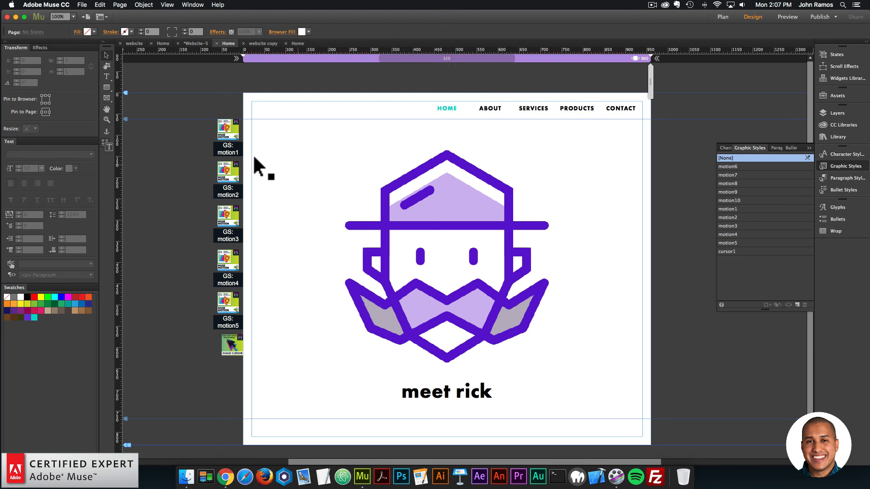
Step: Open the options of the motion1 Muse Motion widget and examine its graphic style name and trigger graphic style name
left_click(236, 130)
left_click(251, 118)
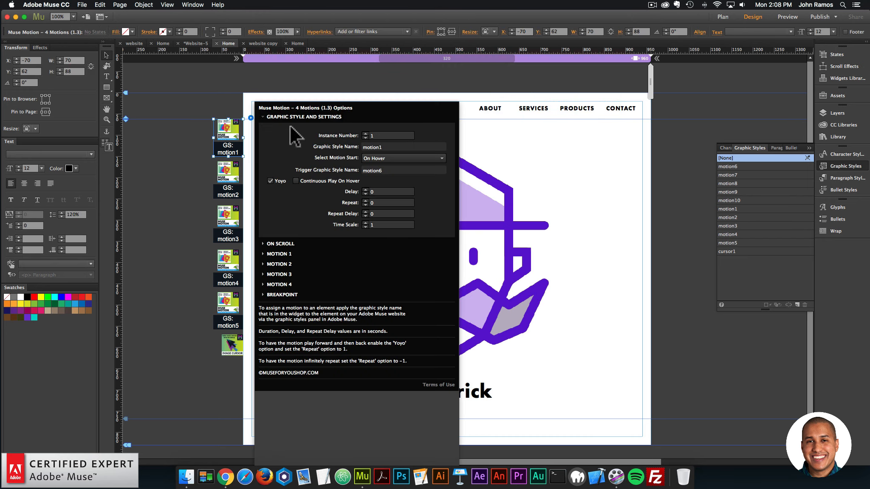
left_click(371, 146)
left_click(379, 170)
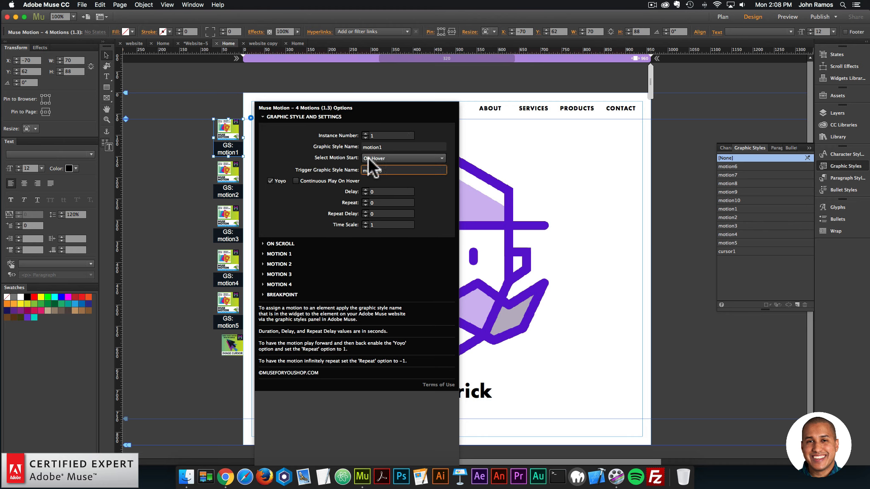
type("motion6")
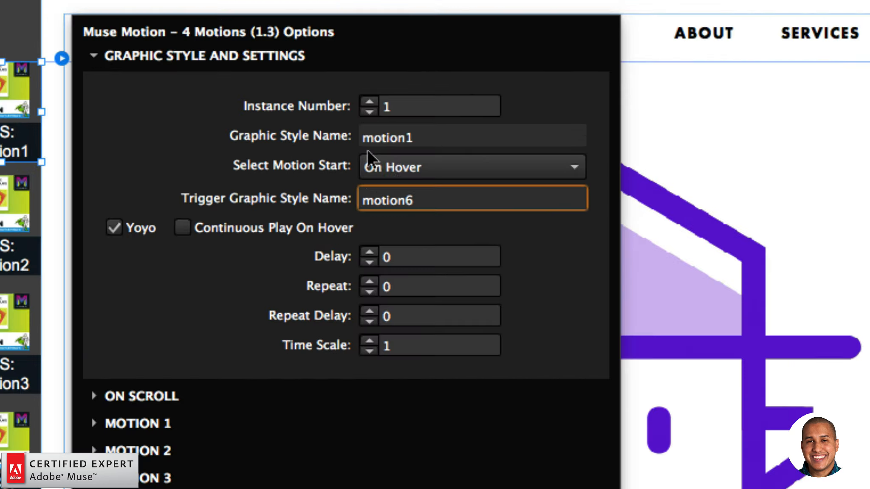
left_click(412, 137)
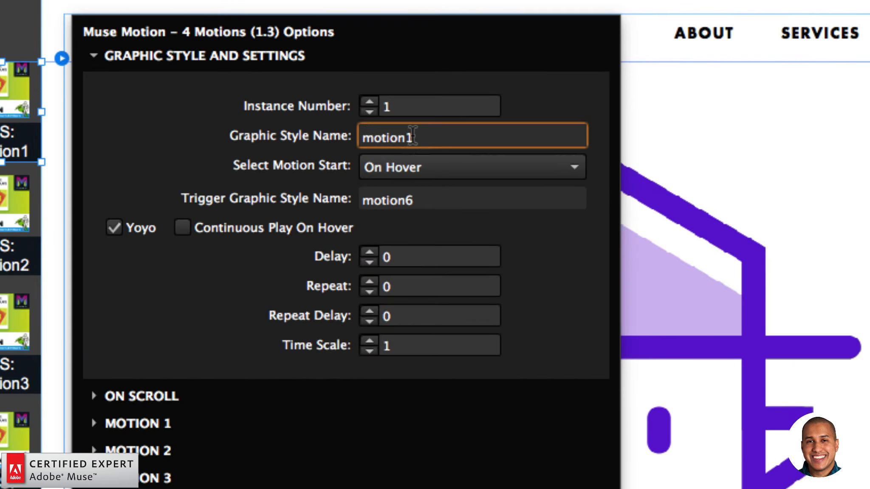
left_click(413, 200)
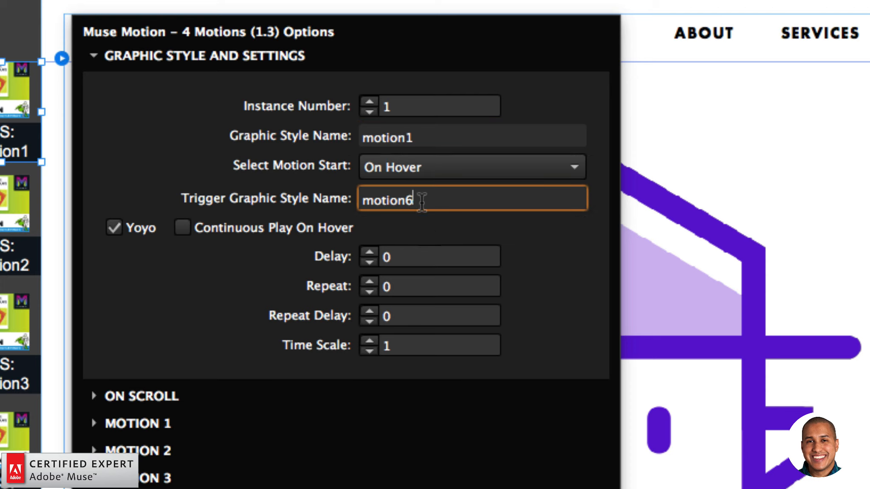
left_click_drag(414, 199, 361, 203)
left_click(429, 205)
left_click_drag(428, 137, 369, 171)
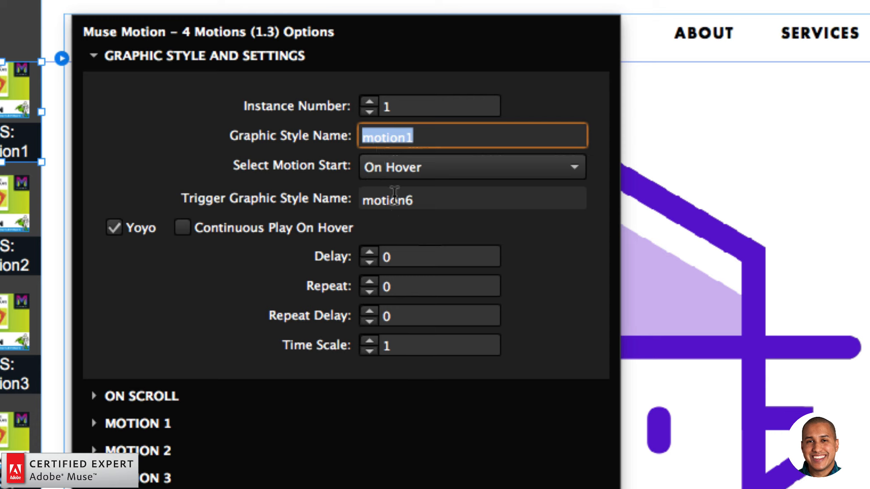
left_click(415, 199)
left_click_drag(415, 199, 338, 196)
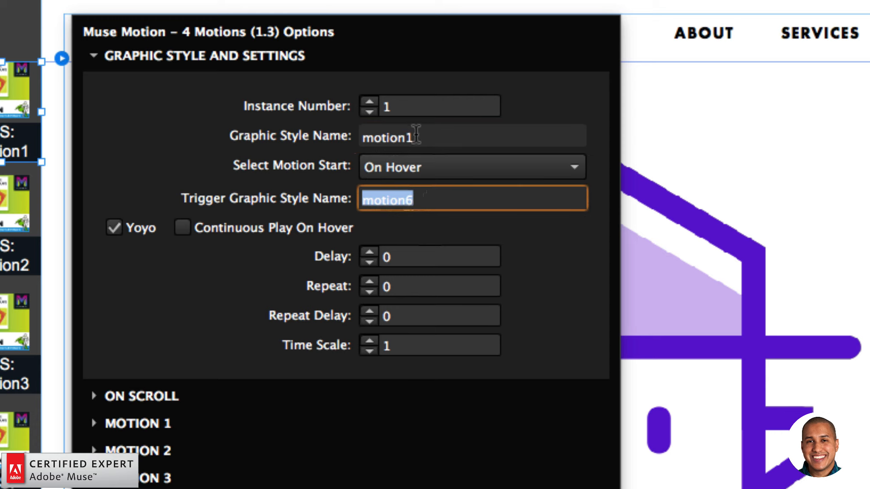
left_click_drag(412, 137, 342, 137)
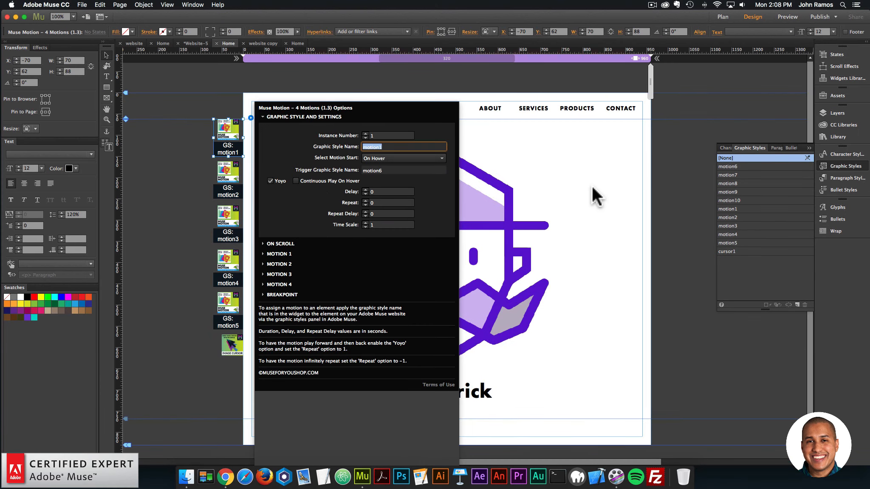
Step: Close the widget options, check the graphic style applied to the gentleman illustration, and deselect it
left_click(482, 219)
left_click(481, 219)
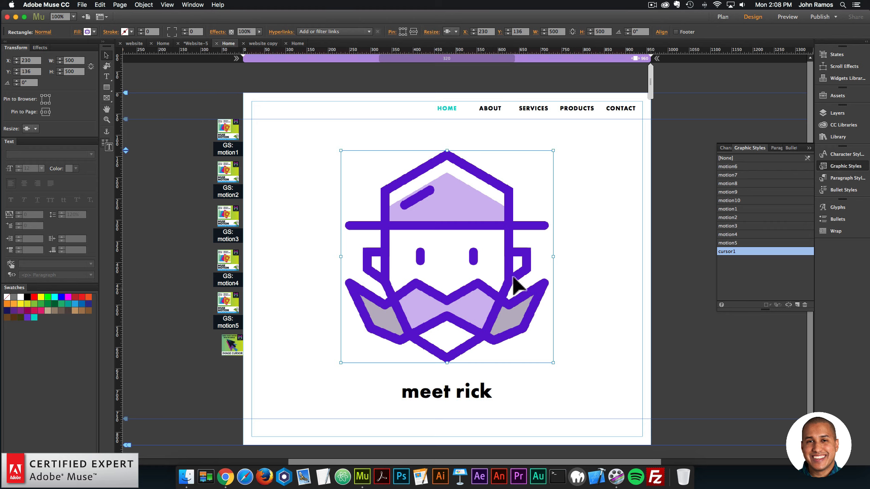
left_click(590, 274)
left_click(483, 223)
left_click(594, 225)
Step: Find "font smoother" in the library, place the Font Smoother Light Widget below the image cursor widget, and preview the page in the browser
left_click(838, 135)
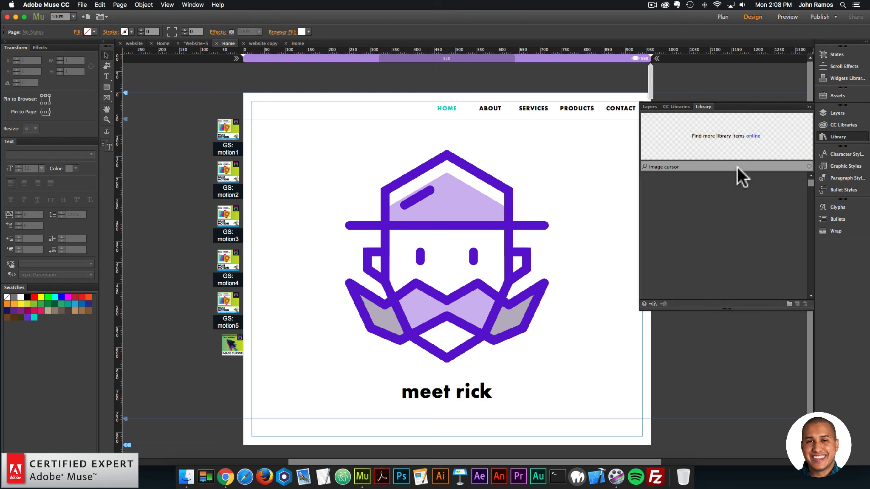
type("font smoother")
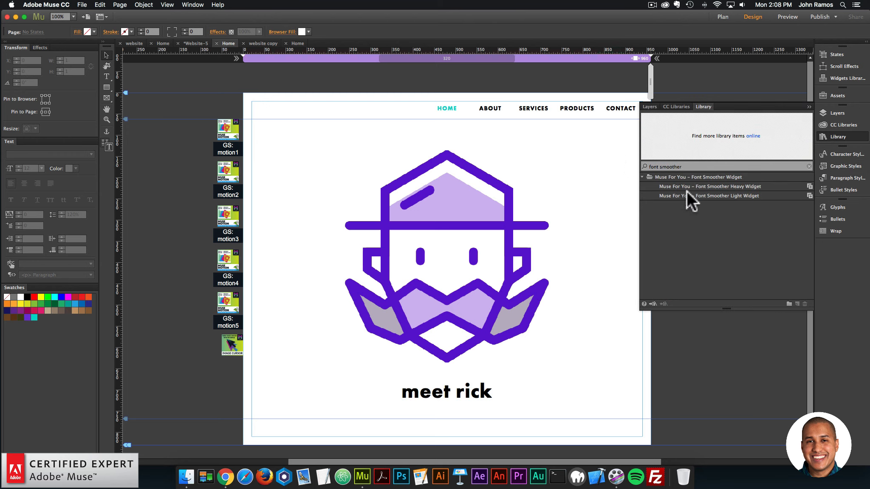
left_click_drag(687, 192, 229, 372)
left_click(187, 365)
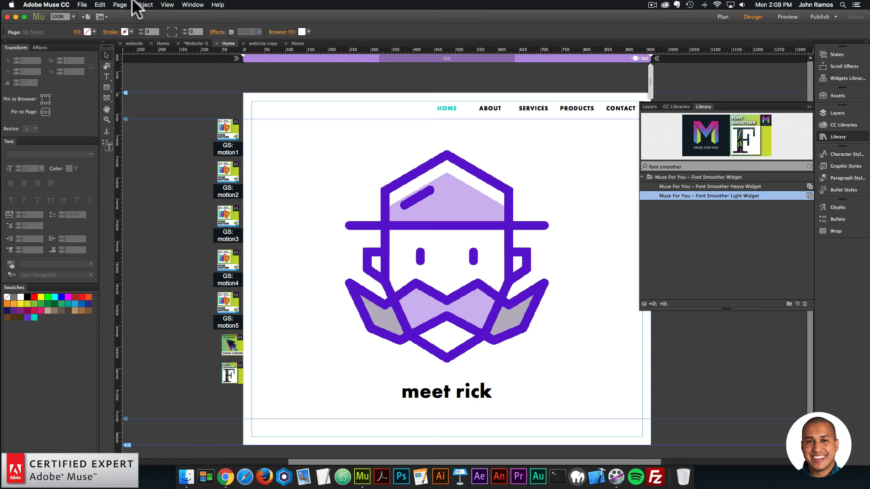
left_click(82, 4)
left_click(106, 140)
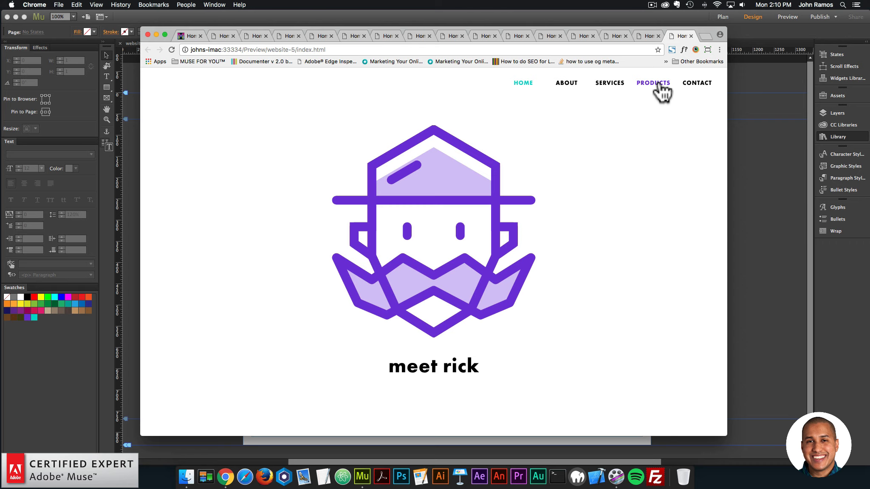
Step: Open museforyoushop.com in a new browser tab
left_click(705, 36)
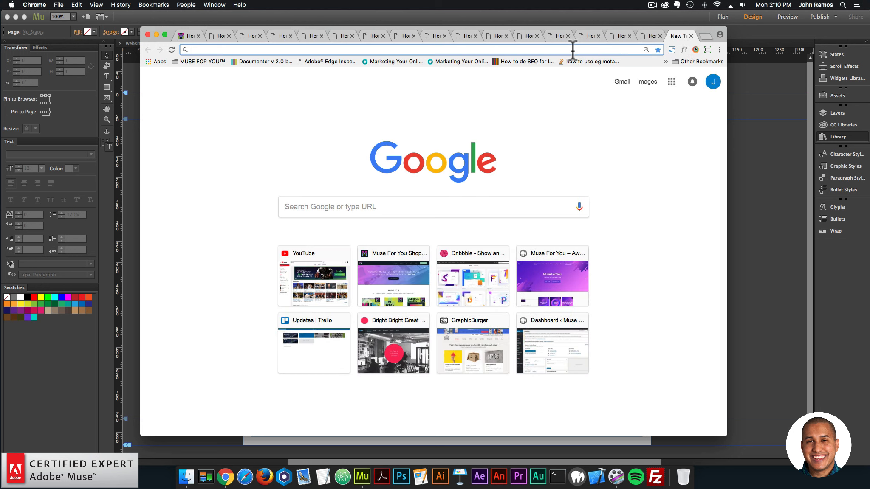
type("museforyoushop.com")
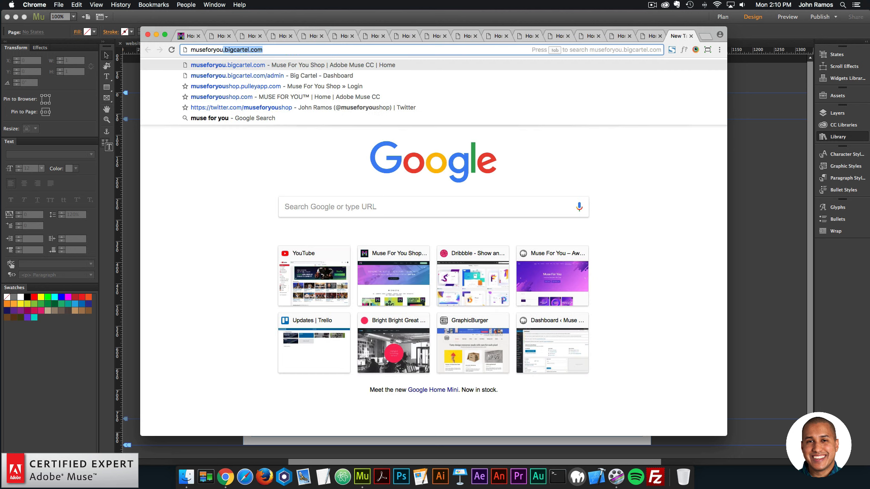
key("Return")
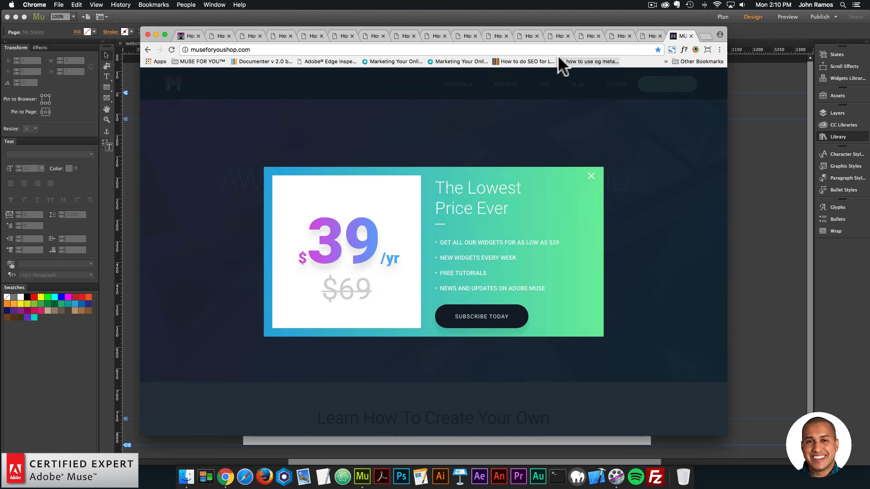
Step: Go from the subscription offer to the widget store, browse the widget listings, and open the Muse Motion Widget product page
left_click(481, 321)
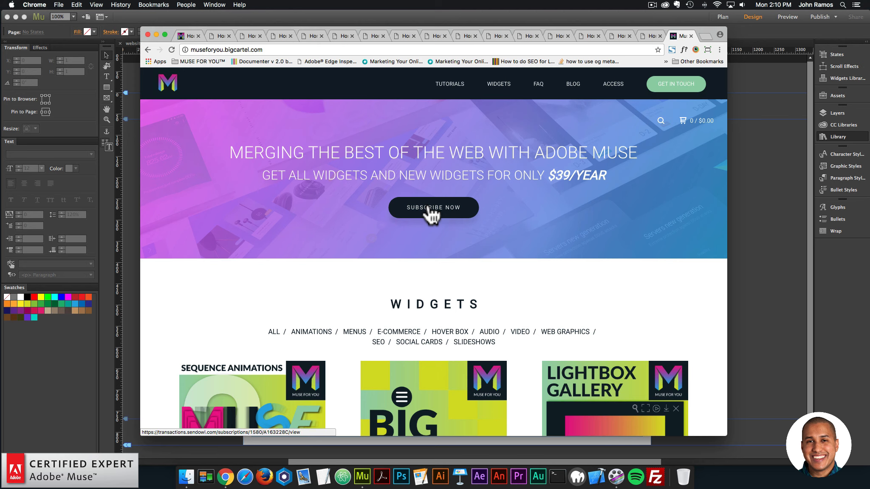
scroll(340, 188, "down", 5)
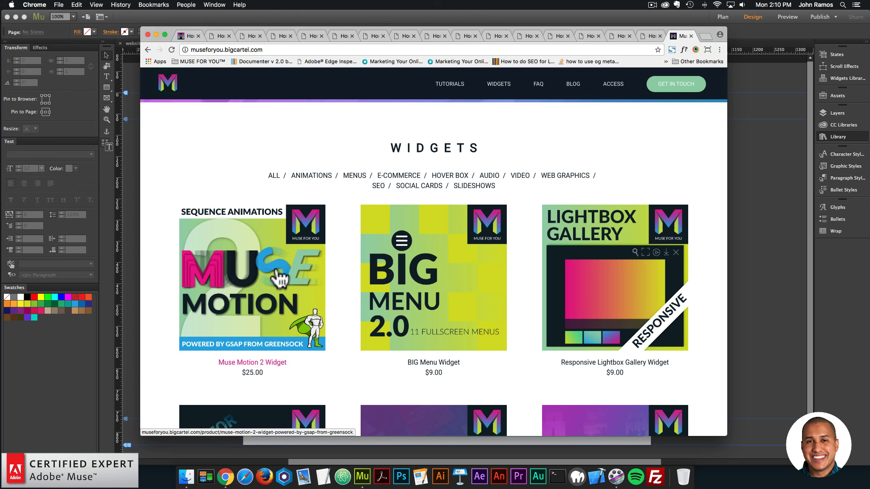
scroll(278, 280, "down", 8)
scroll(278, 271, "down", 20)
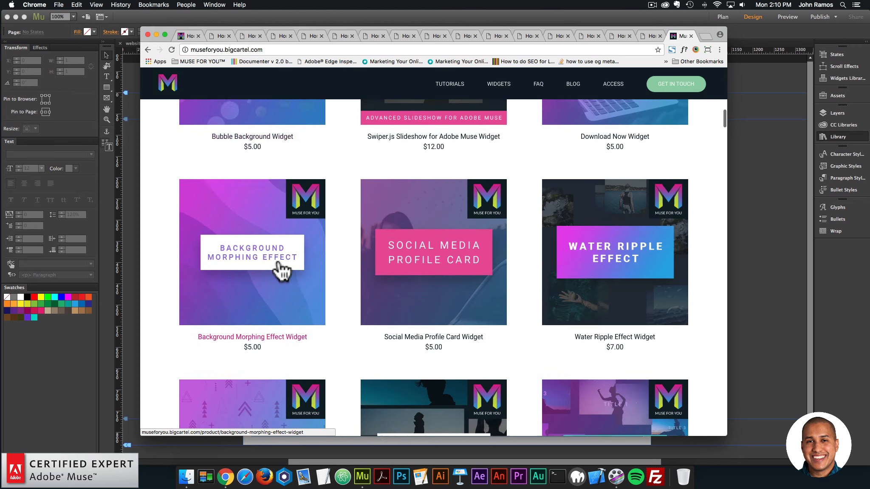
scroll(353, 256, "down", 14)
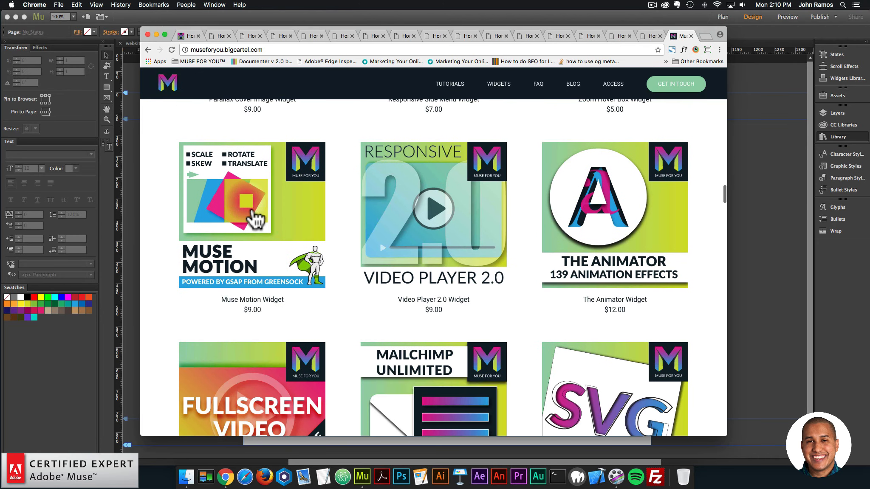
left_click(255, 219)
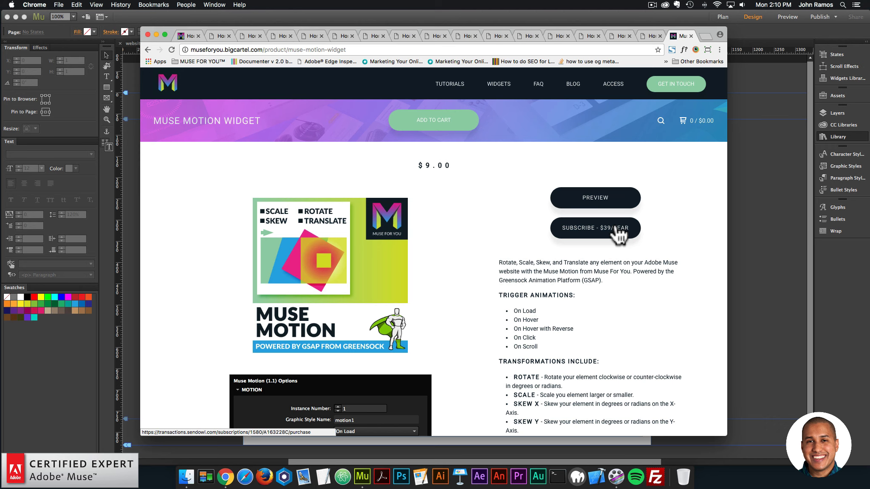
Step: Examine the Muse Motion Widget's trigger animations, transformations and changelog on its product page, ending back at the page's beginning
scroll(613, 233, "down", 15)
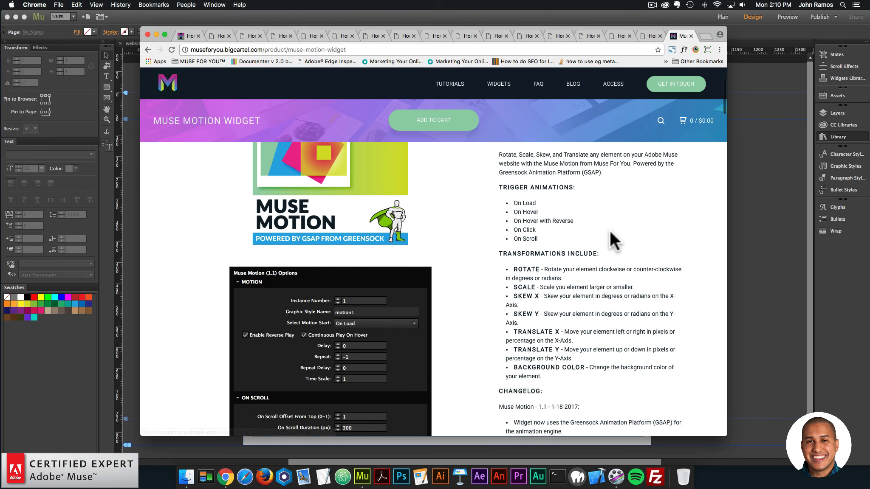
scroll(589, 219, "down", 5)
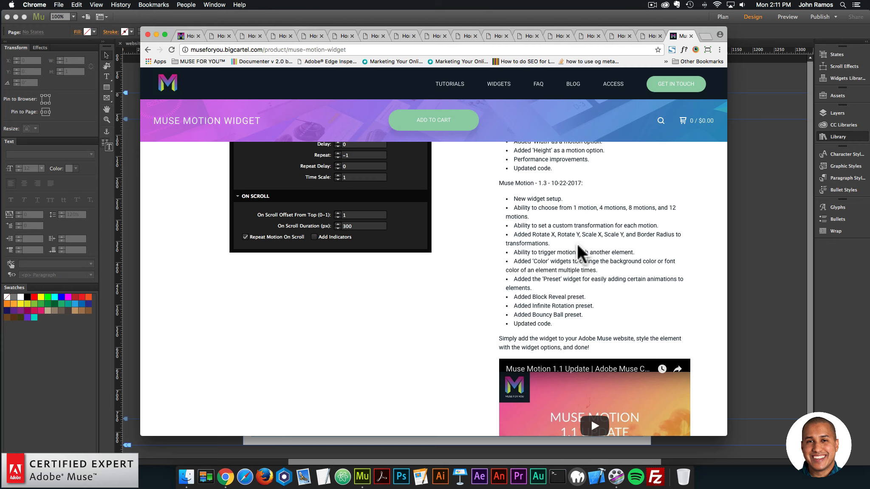
scroll(577, 244, "up", 10)
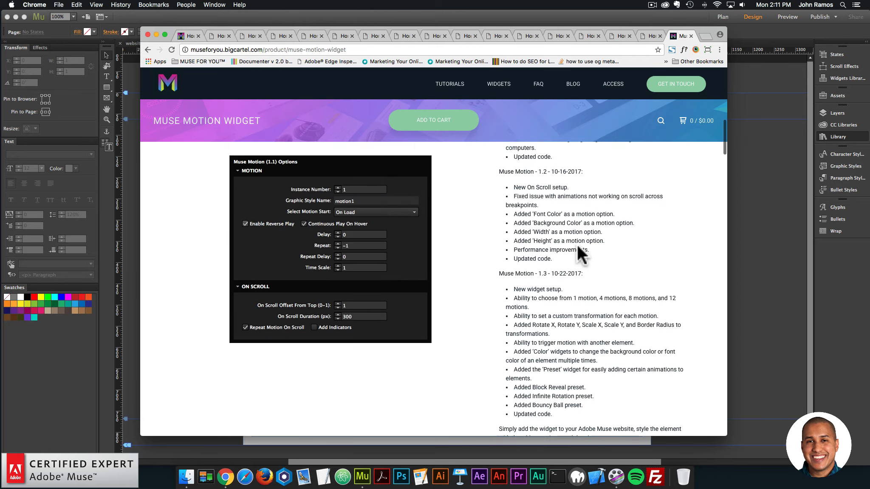
scroll(576, 243, "up", 10)
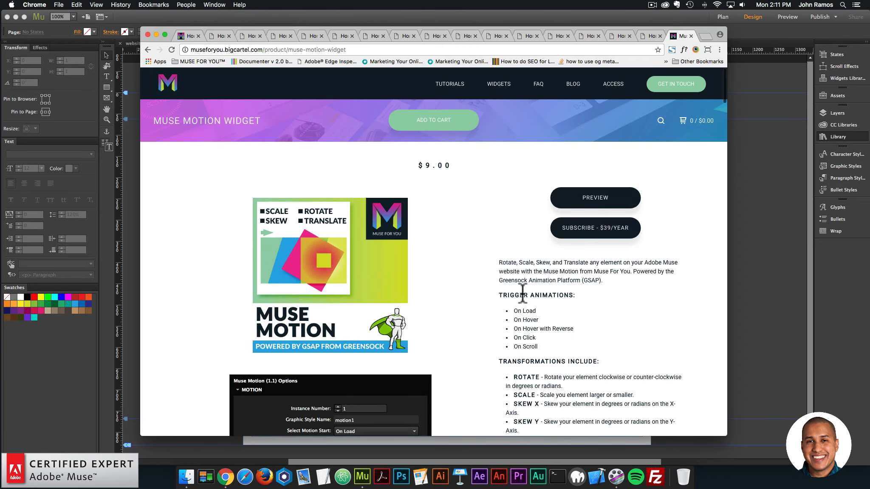